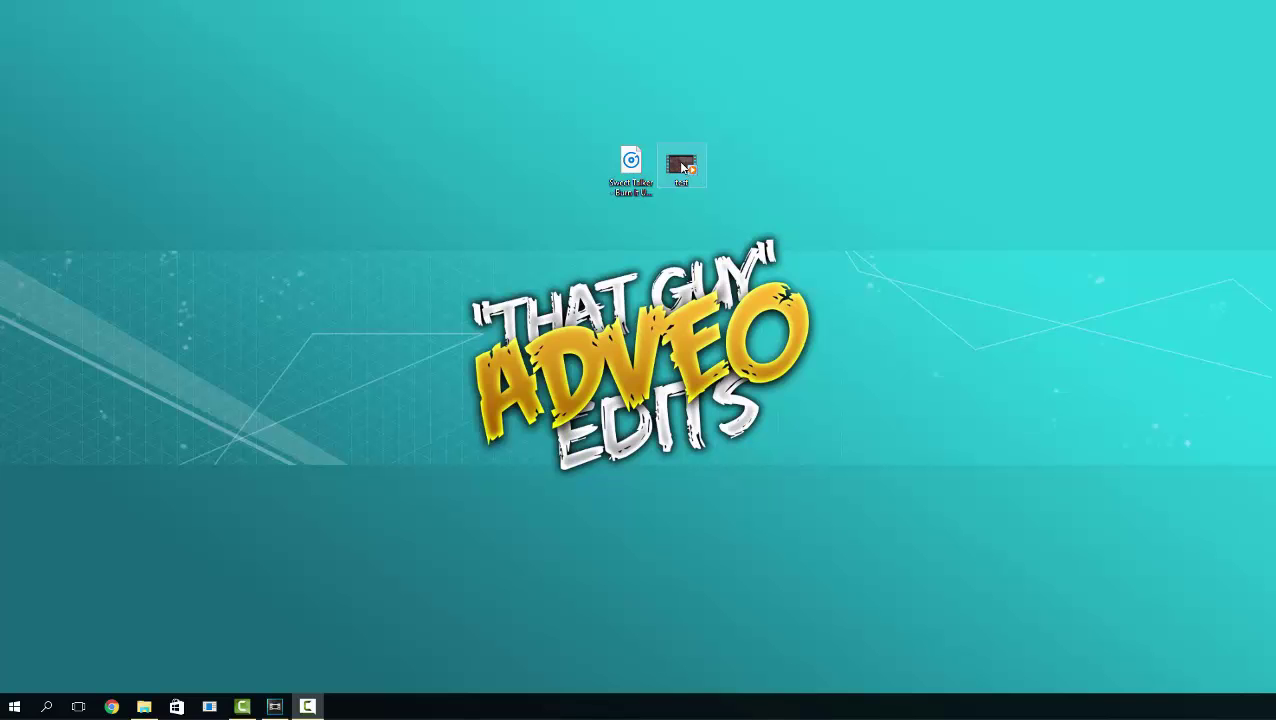
Step: Play the gameplay test video in Windows Media Player, then close the player
{"action": "double_click", "coordinate": [682, 168]}
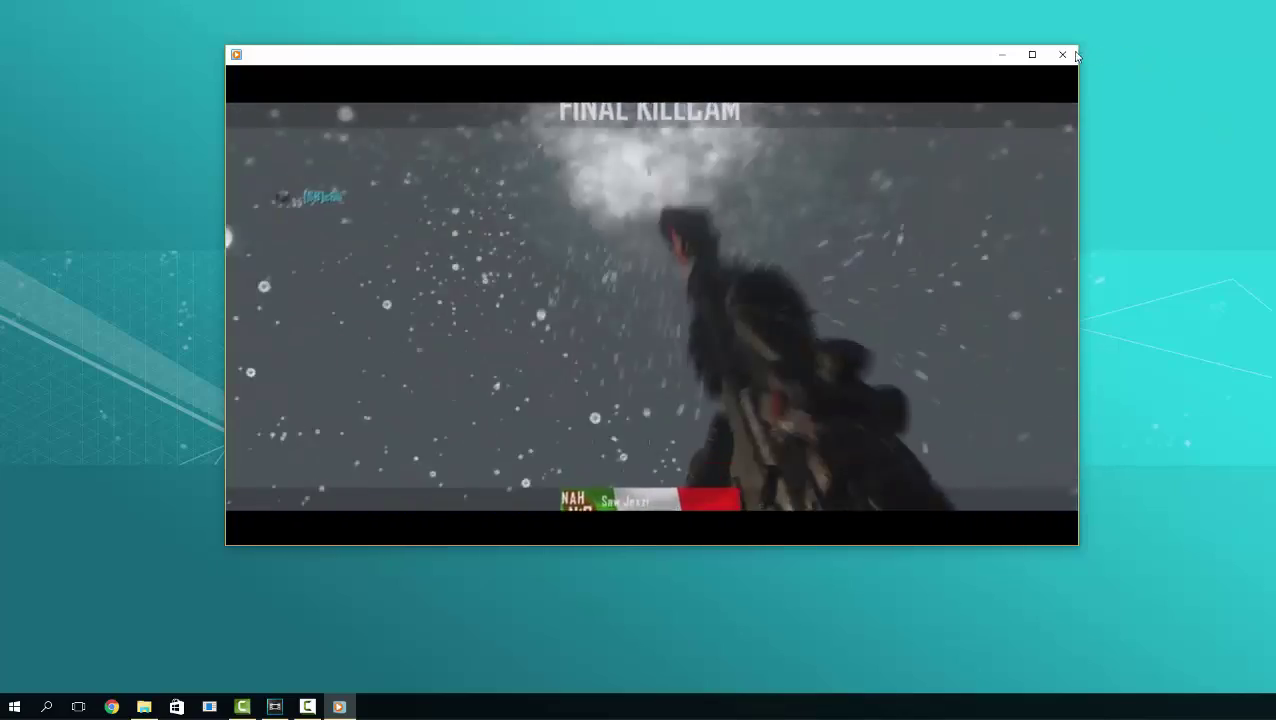
{"action": "left_click", "coordinate": [1062, 54]}
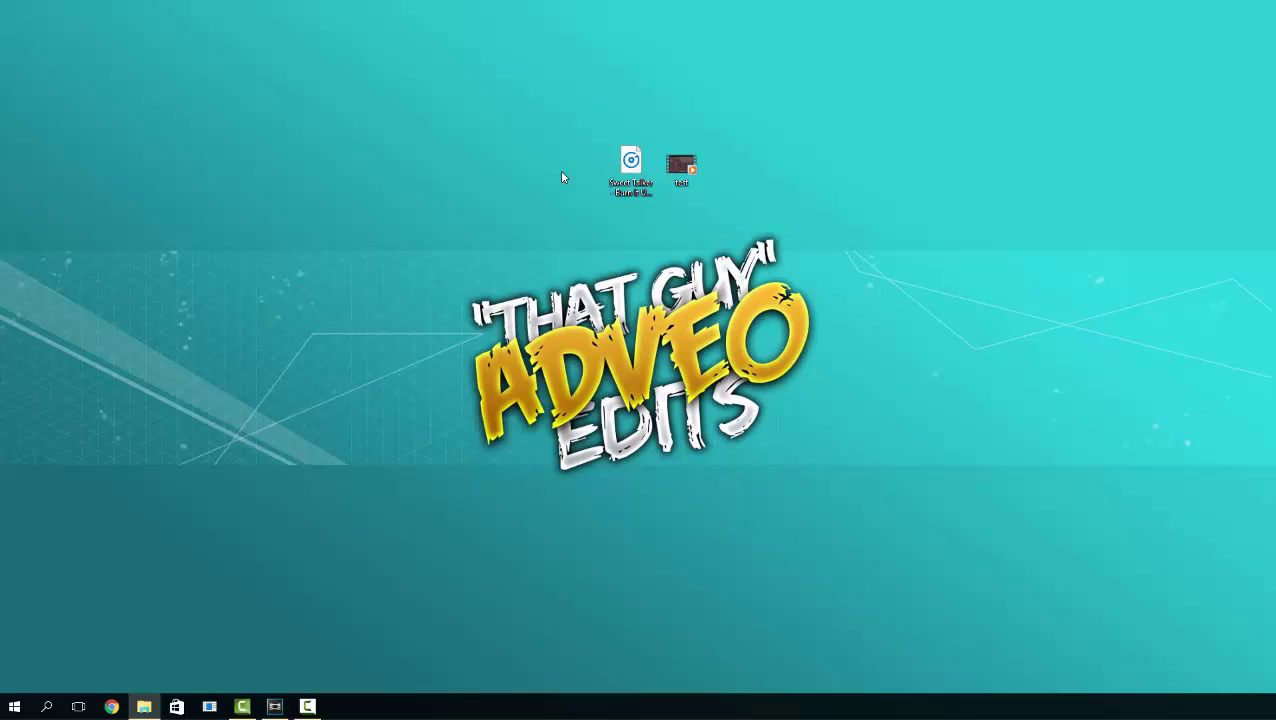
Step: Restore Vegas and browse the Import Media dialog to Desktop > clips > BO2
{"action": "left_click", "coordinate": [274, 708]}
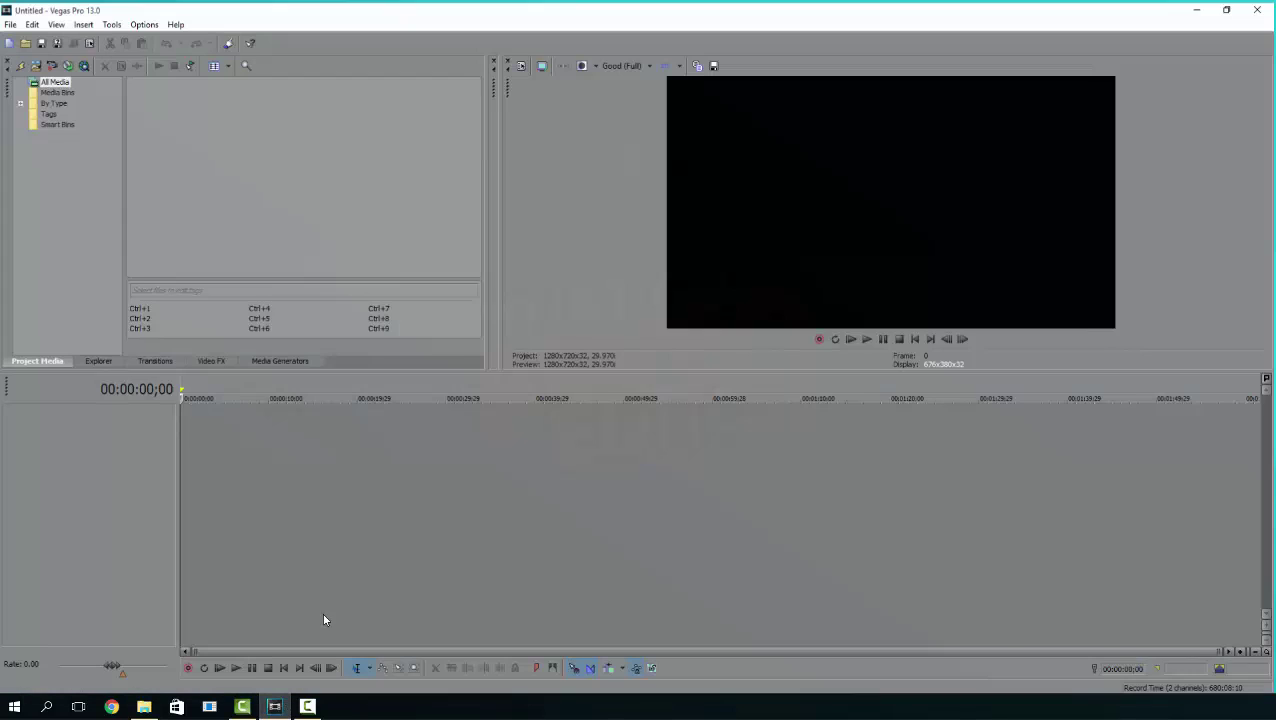
{"action": "left_click", "coordinate": [8, 22]}
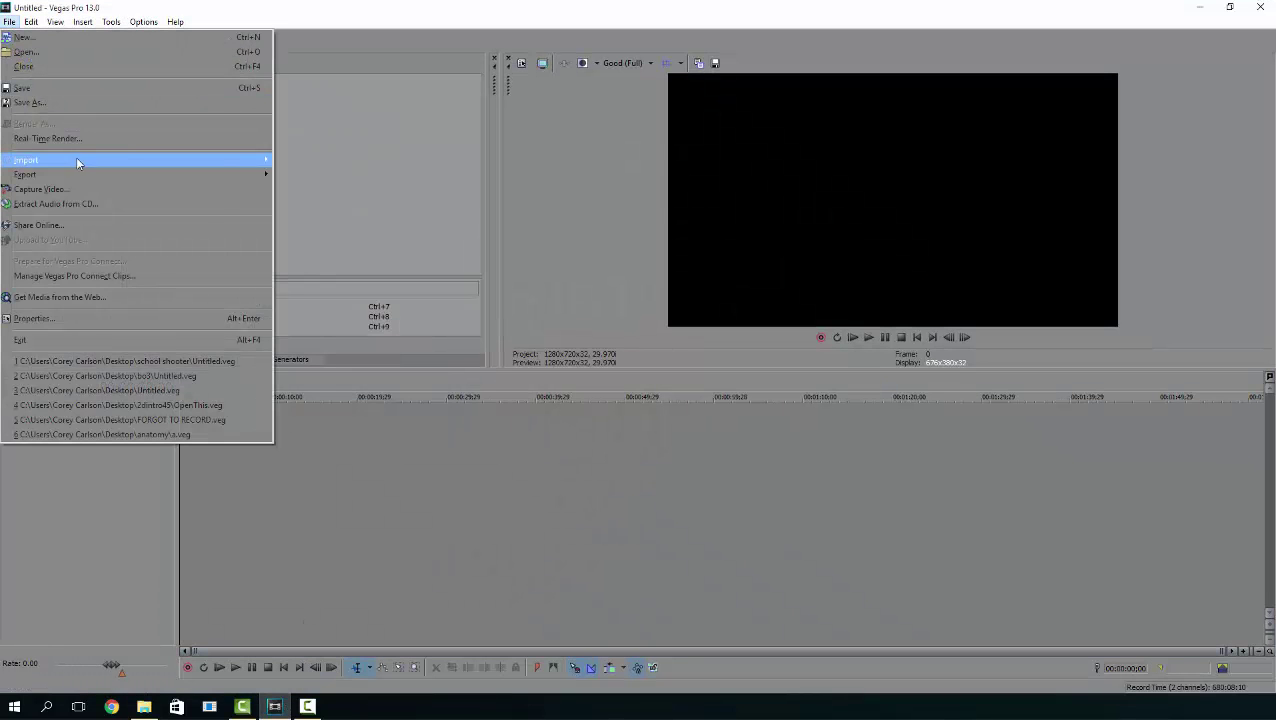
{"action": "mouse_move", "coordinate": [40, 160]}
{"action": "left_click", "coordinate": [312, 163]}
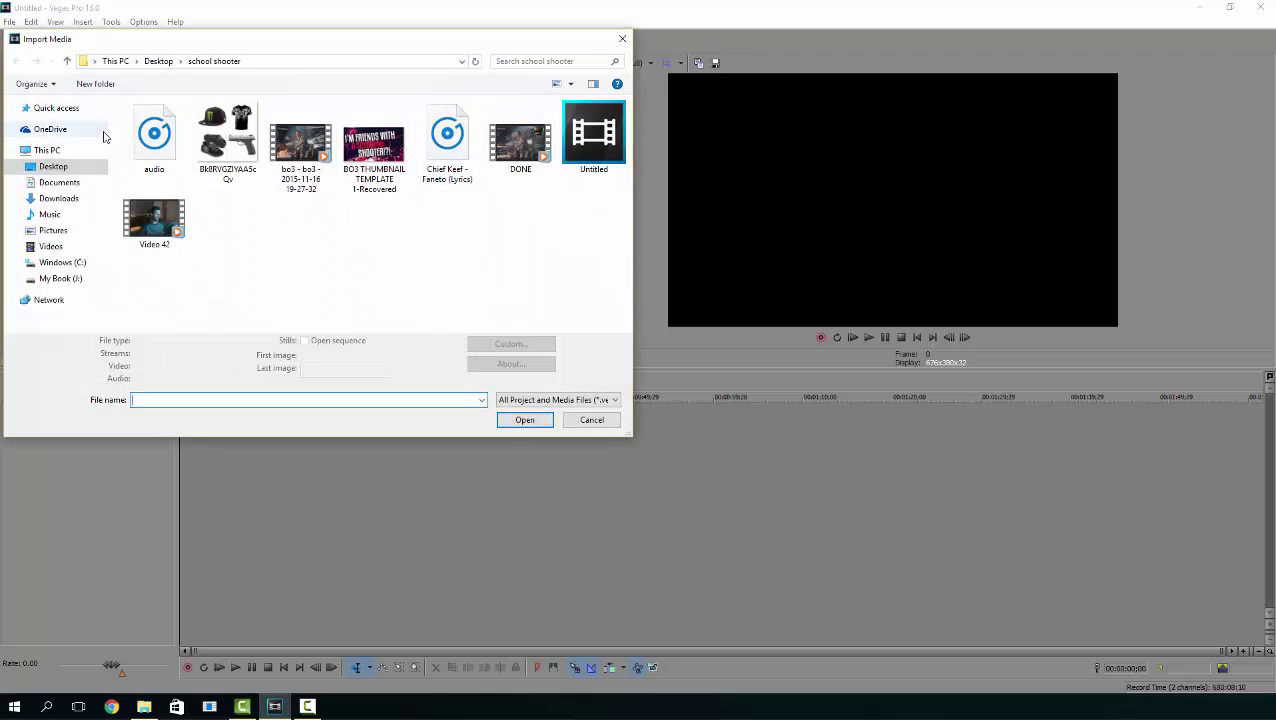
{"action": "left_click", "coordinate": [53, 166]}
{"action": "scroll", "coordinate": [300, 250], "scroll_direction": "down", "scroll_amount": 1}
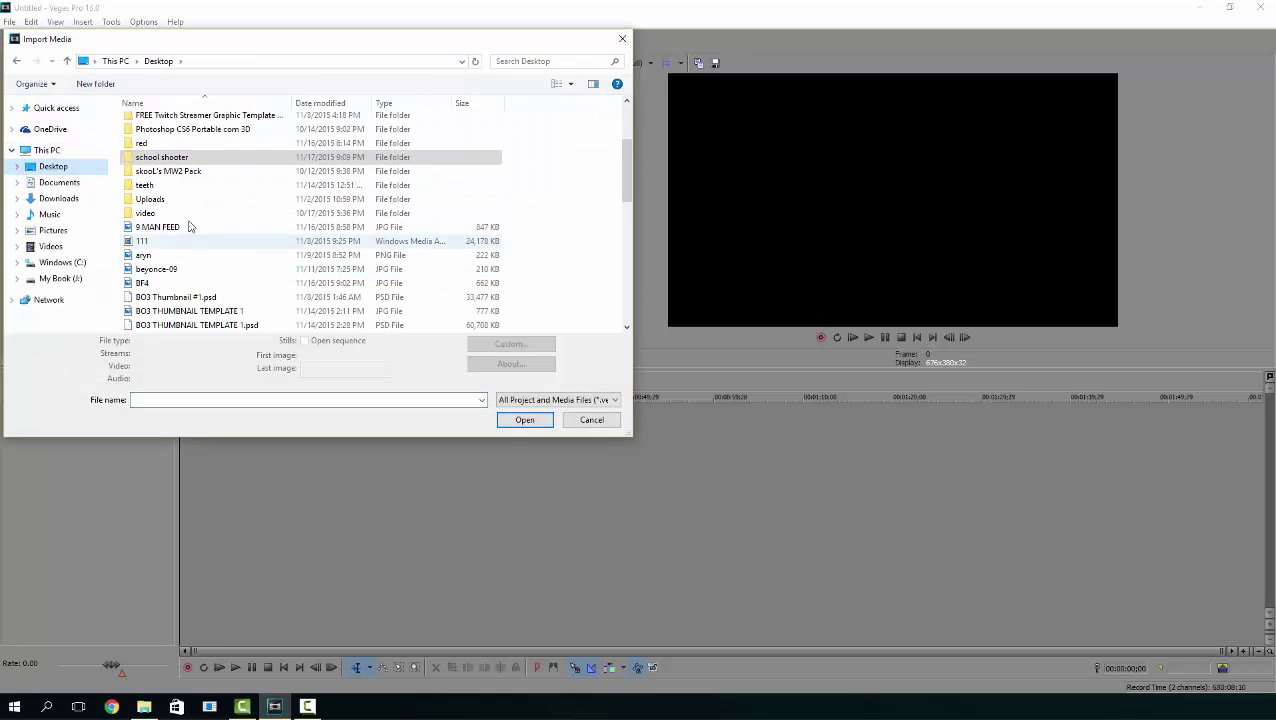
{"action": "scroll", "coordinate": [200, 225], "scroll_direction": "up", "scroll_amount": 2}
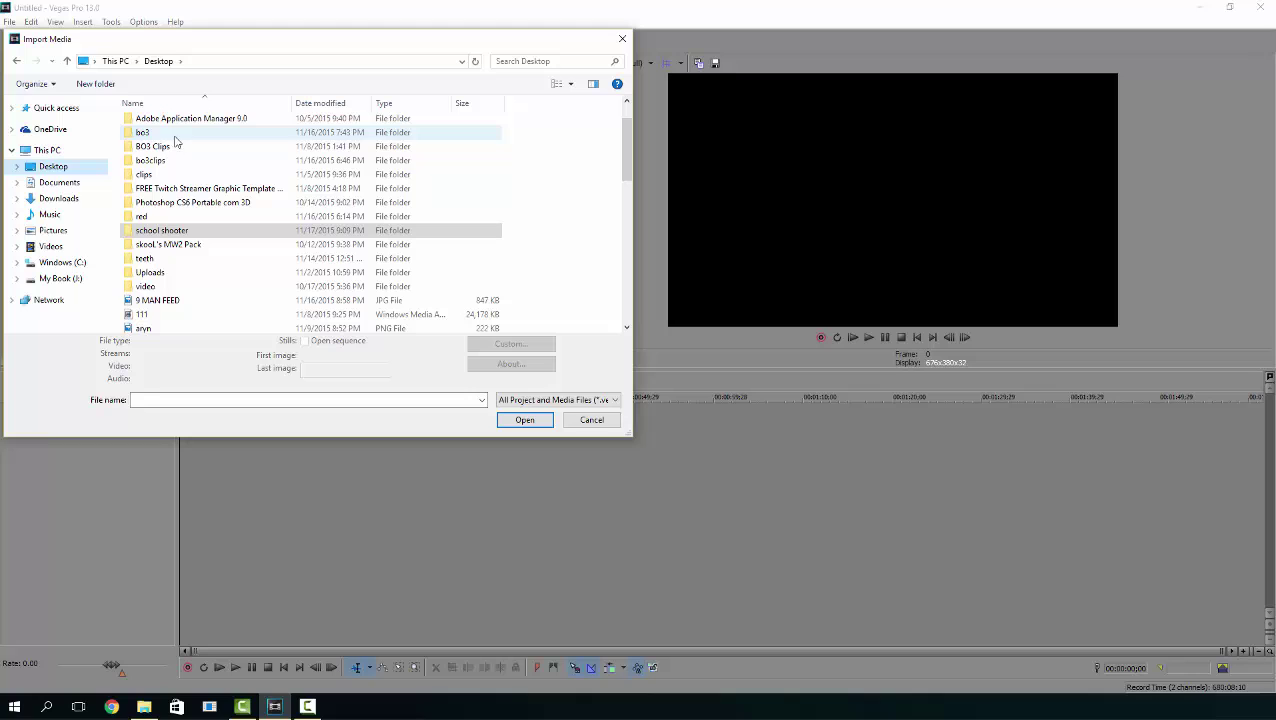
{"action": "double_click", "coordinate": [171, 174]}
{"action": "double_click", "coordinate": [177, 125]}
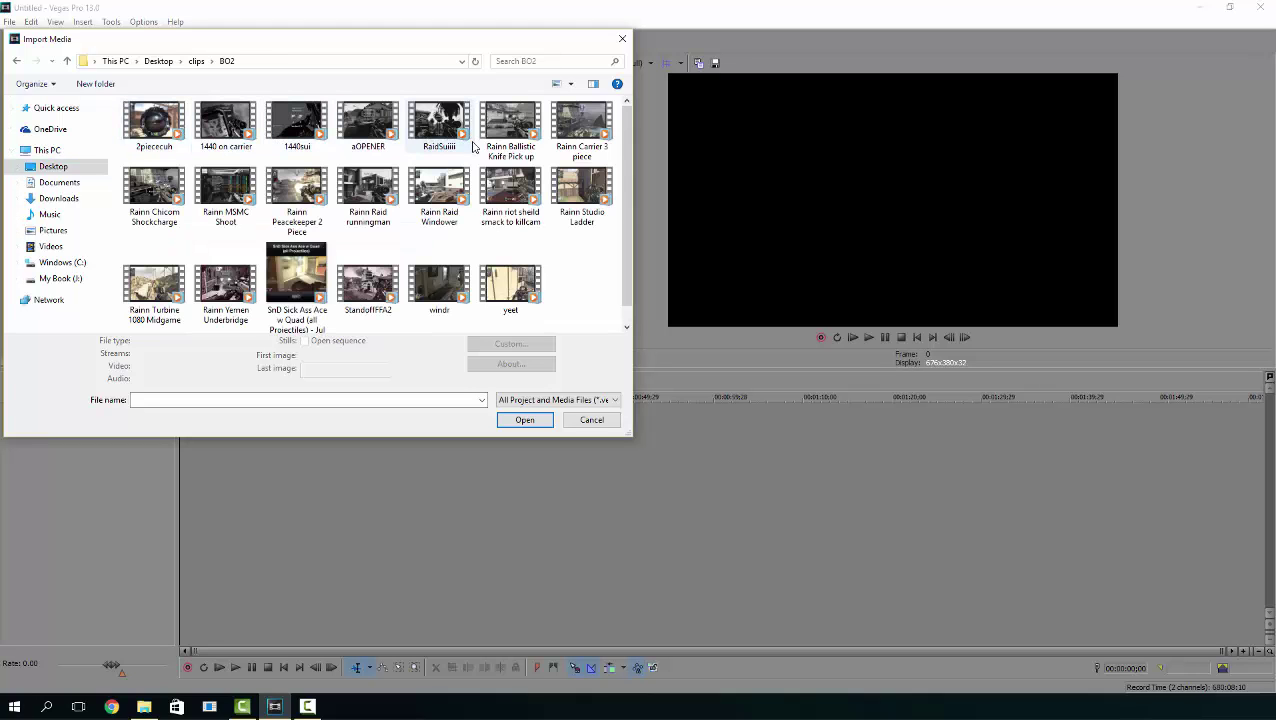
{"action": "scroll", "coordinate": [575, 160], "scroll_direction": "down", "scroll_amount": 1}
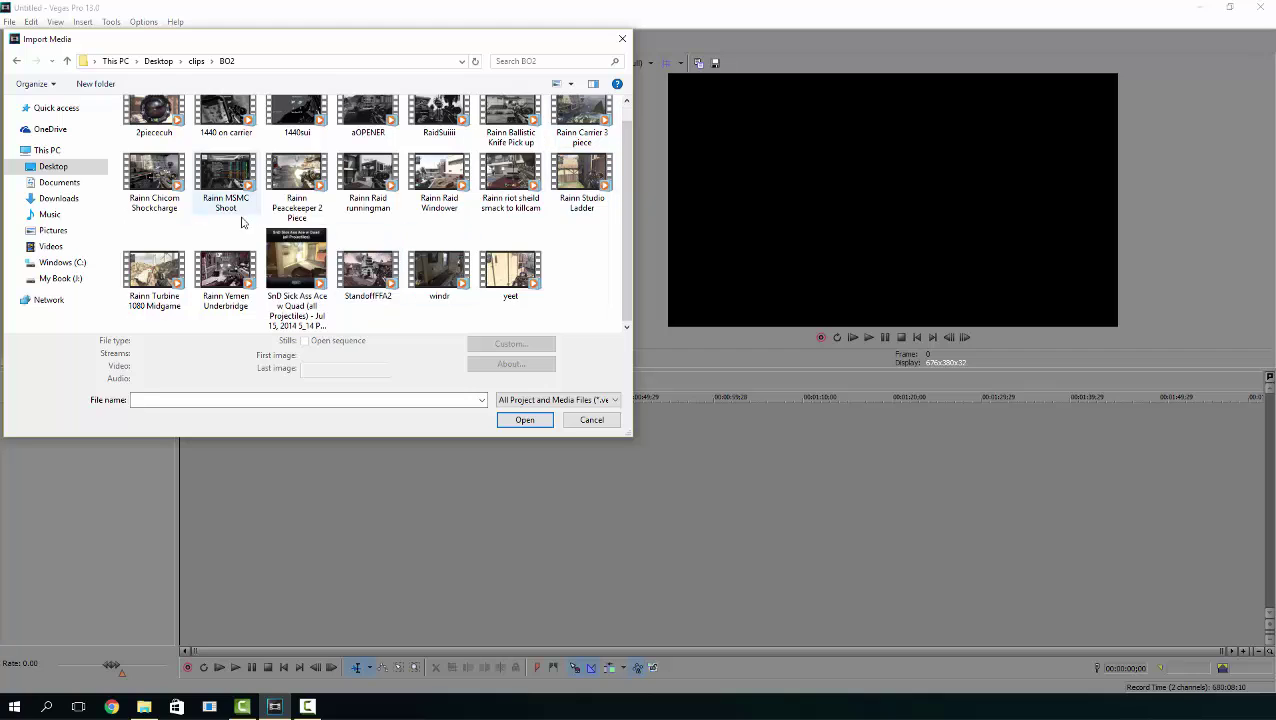
{"action": "scroll", "coordinate": [200, 222], "scroll_direction": "up", "scroll_amount": 1}
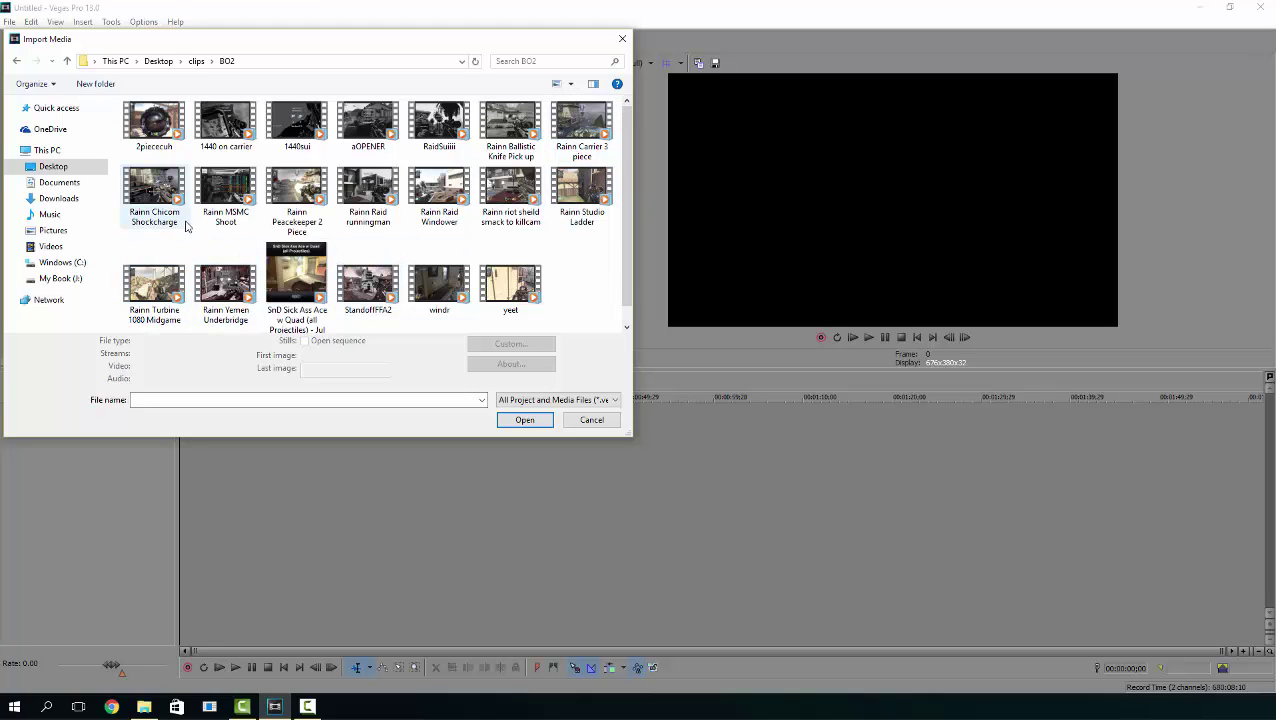
Step: Import the '1440 on carrier' clip, then start a second media import from the Desktop
{"action": "double_click", "coordinate": [238, 136]}
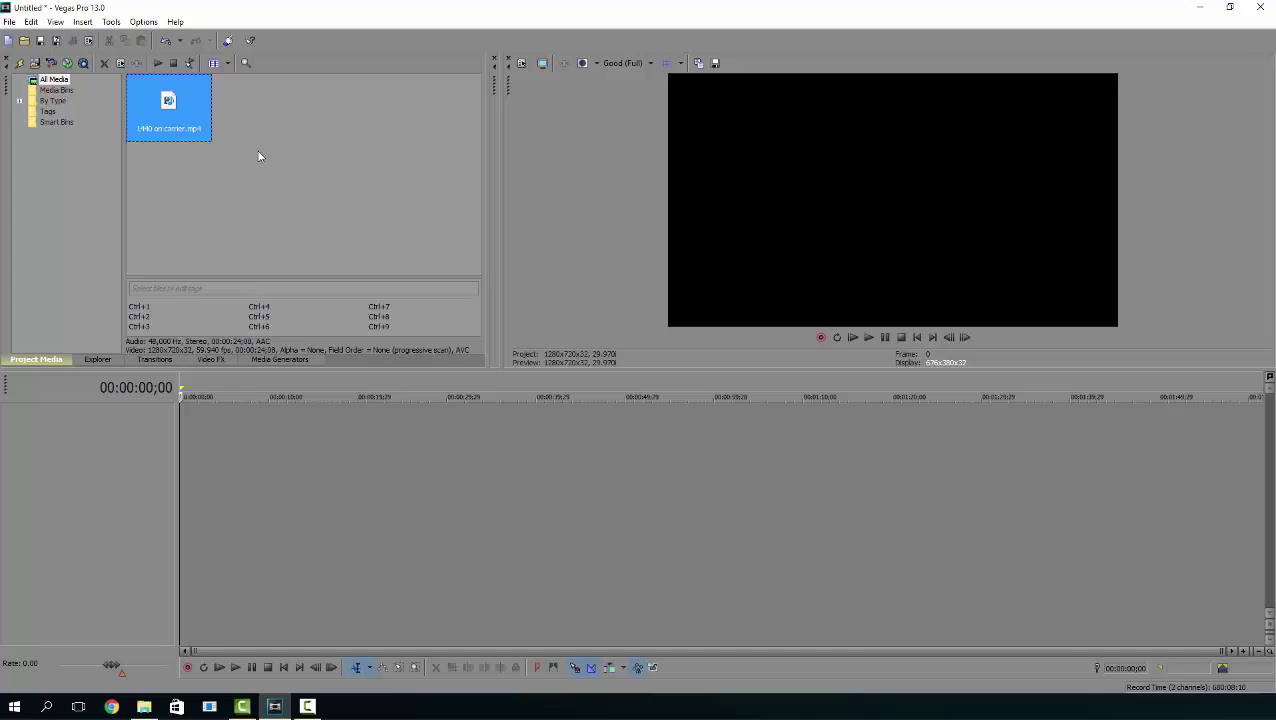
{"action": "left_click", "coordinate": [9, 21]}
{"action": "mouse_move", "coordinate": [80, 160]}
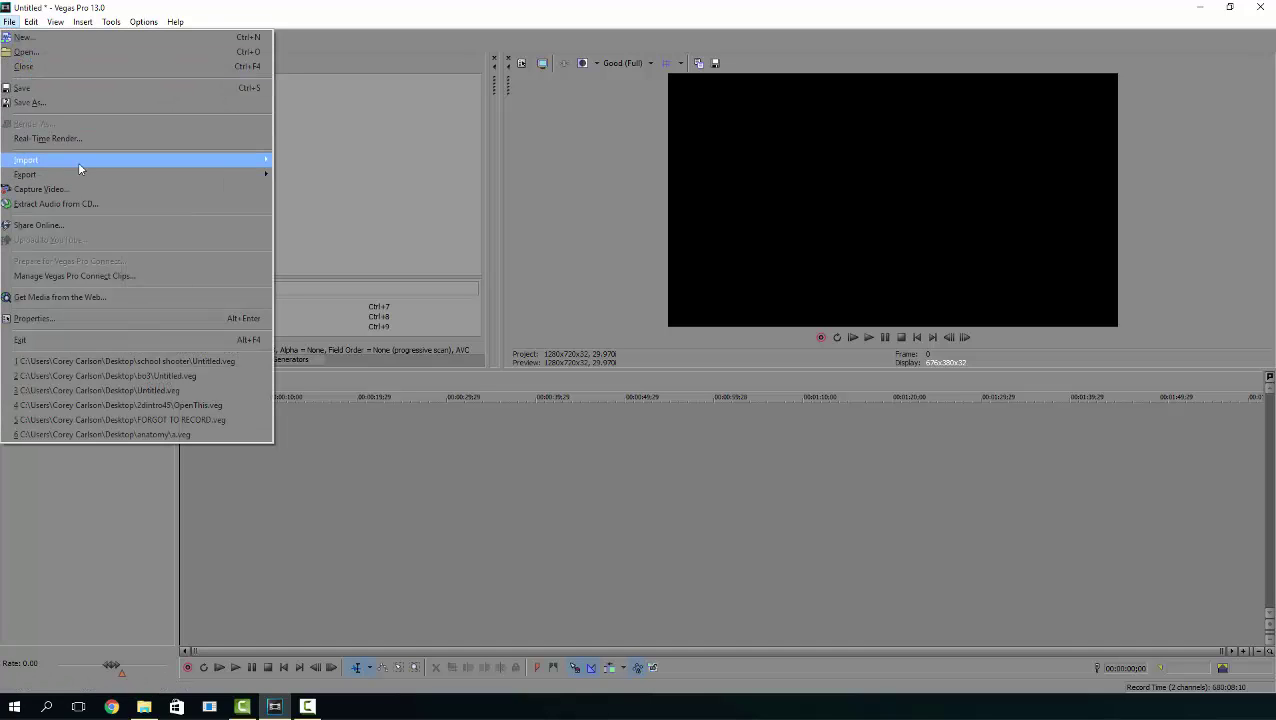
{"action": "left_click", "coordinate": [330, 166]}
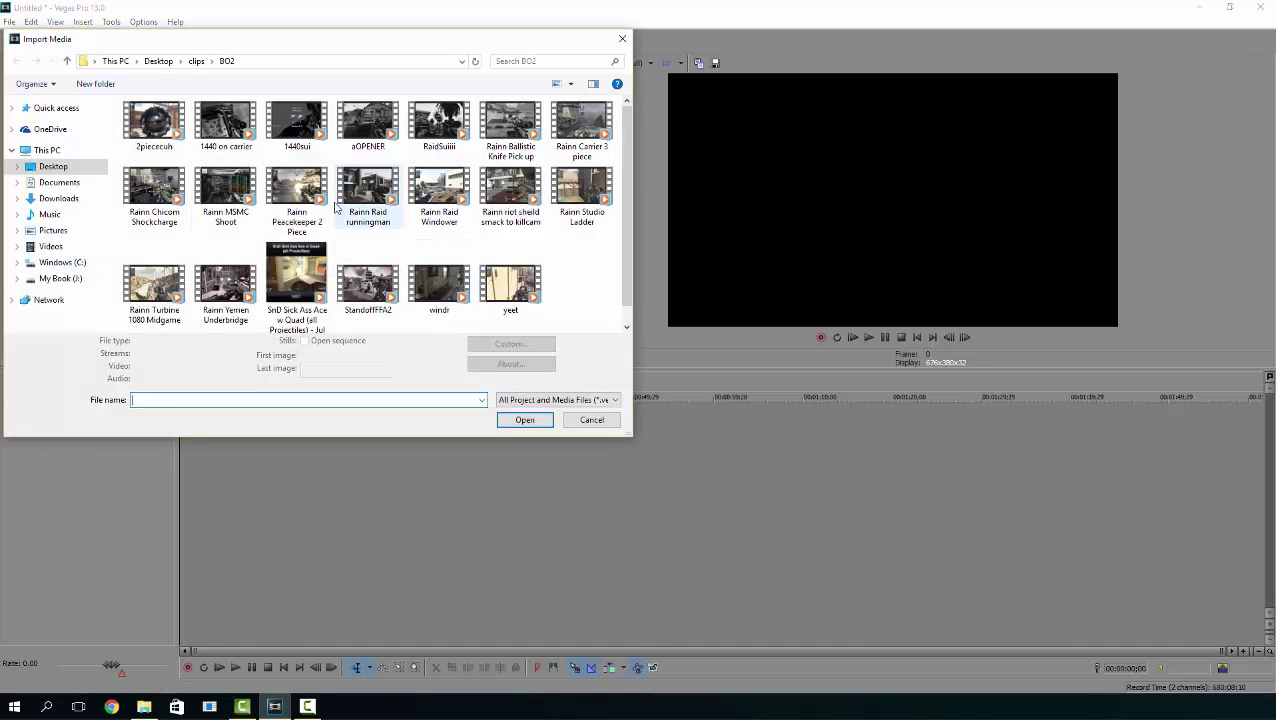
{"action": "scroll", "coordinate": [335, 225], "scroll_direction": "down", "scroll_amount": 1}
{"action": "left_click", "coordinate": [53, 166]}
{"action": "scroll", "coordinate": [270, 225], "scroll_direction": "down", "scroll_amount": 5}
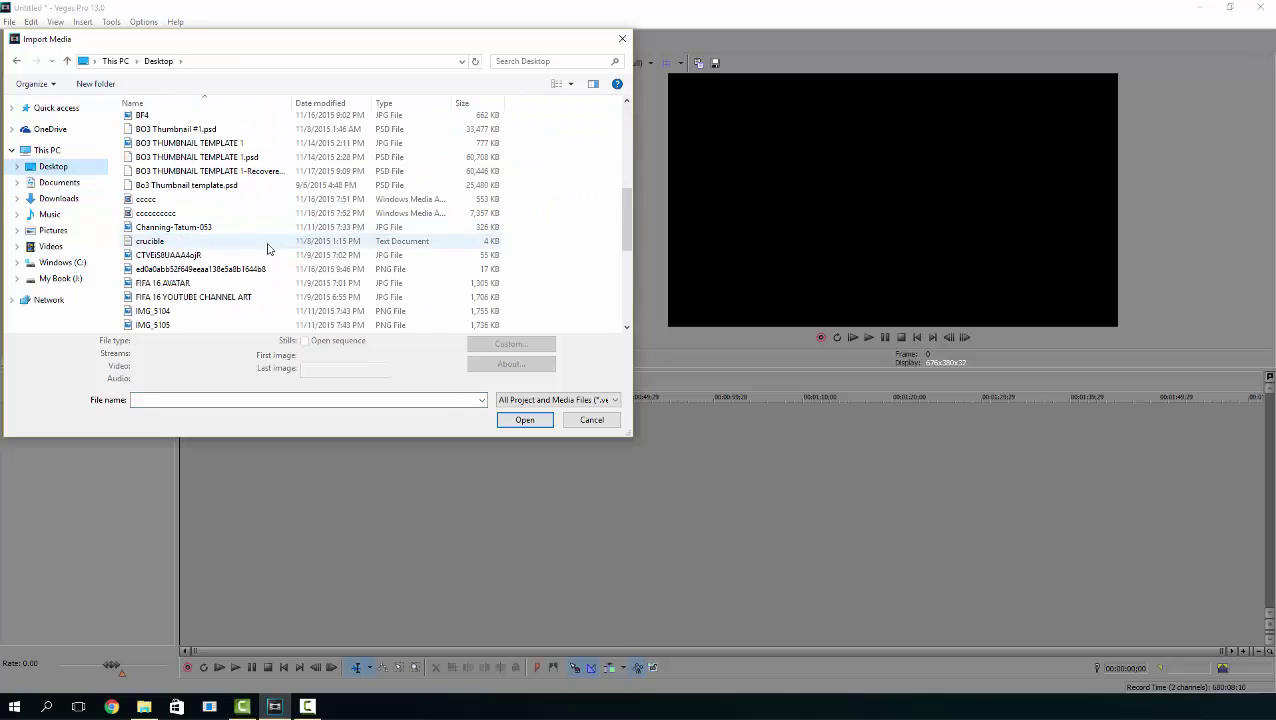
{"action": "scroll", "coordinate": [268, 240], "scroll_direction": "down", "scroll_amount": 3}
Step: Import the Sweet Talker MP3 and place it, then the carrier clip, on the timeline
{"action": "left_click", "coordinate": [240, 199]}
{"action": "scroll", "coordinate": [245, 200], "scroll_direction": "up", "scroll_amount": 1}
{"action": "scroll", "coordinate": [245, 200], "scroll_direction": "up", "scroll_amount": 1}
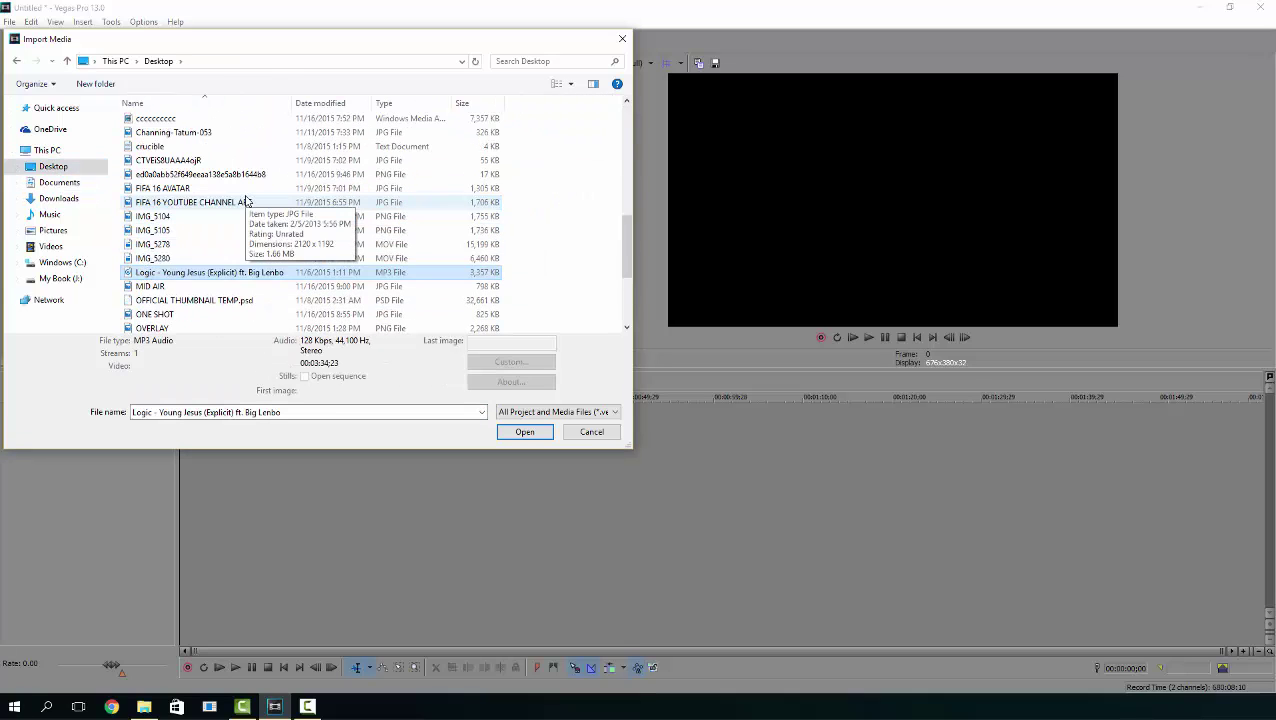
{"action": "scroll", "coordinate": [247, 200], "scroll_direction": "up", "scroll_amount": 2}
{"action": "scroll", "coordinate": [245, 205], "scroll_direction": "up", "scroll_amount": 3}
{"action": "scroll", "coordinate": [240, 220], "scroll_direction": "down", "scroll_amount": 3}
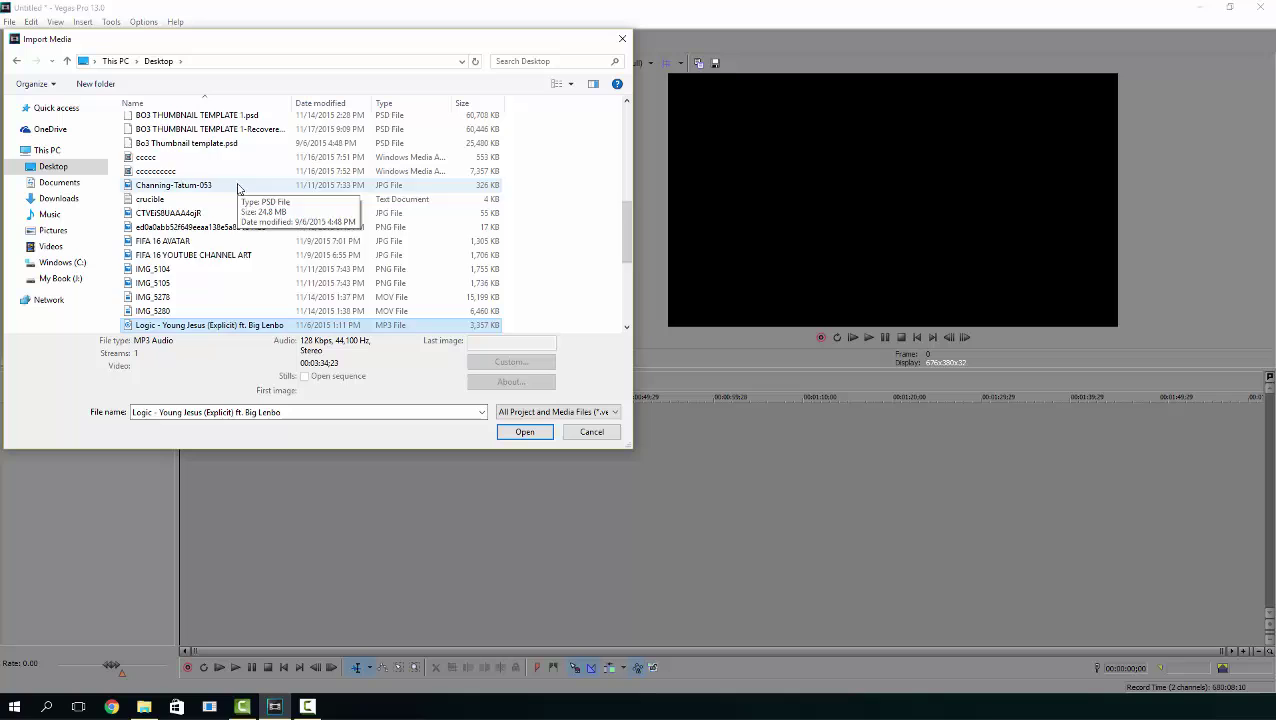
{"action": "scroll", "coordinate": [232, 255], "scroll_direction": "down", "scroll_amount": 2}
{"action": "scroll", "coordinate": [232, 258], "scroll_direction": "down", "scroll_amount": 1}
{"action": "double_click", "coordinate": [236, 283]}
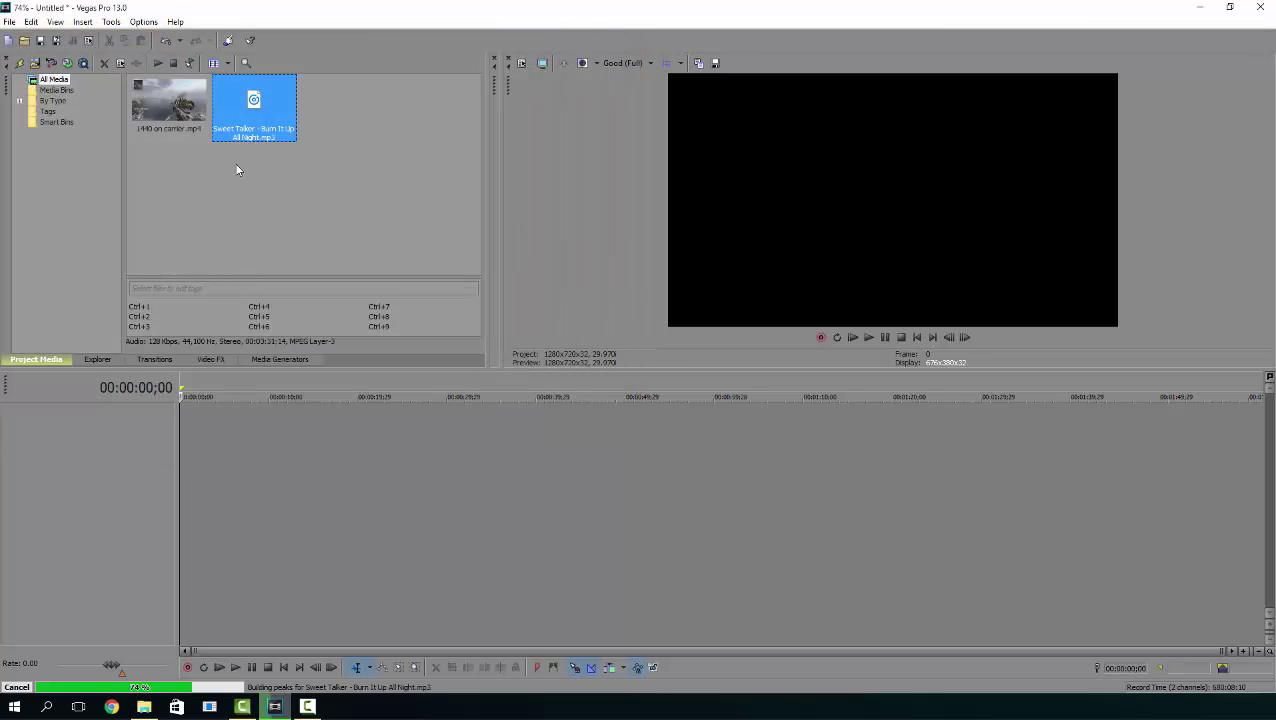
{"action": "mouse_move", "coordinate": [256, 117]}
{"action": "left_mouse_down"}
{"action": "mouse_move", "coordinate": [235, 435]}
{"action": "mouse_move", "coordinate": [195, 430]}
{"action": "left_mouse_up"}
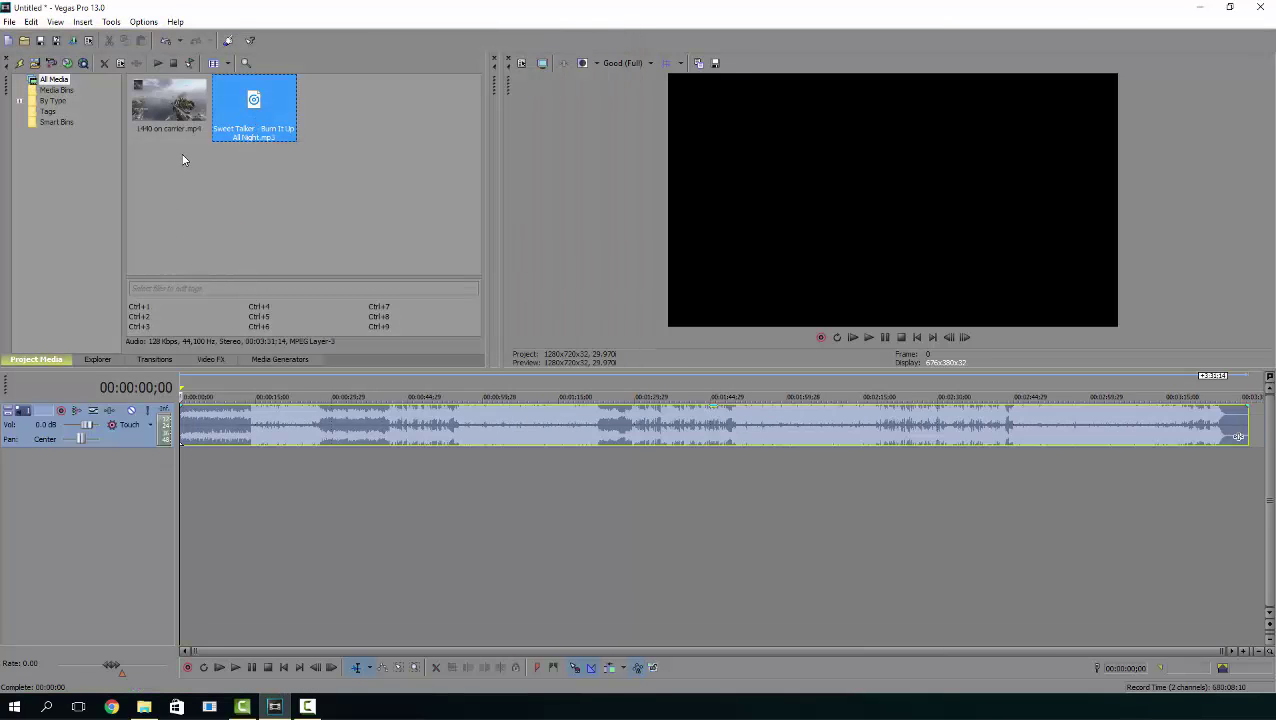
{"action": "left_click_drag", "start_coordinate": [170, 105], "coordinate": [222, 402]}
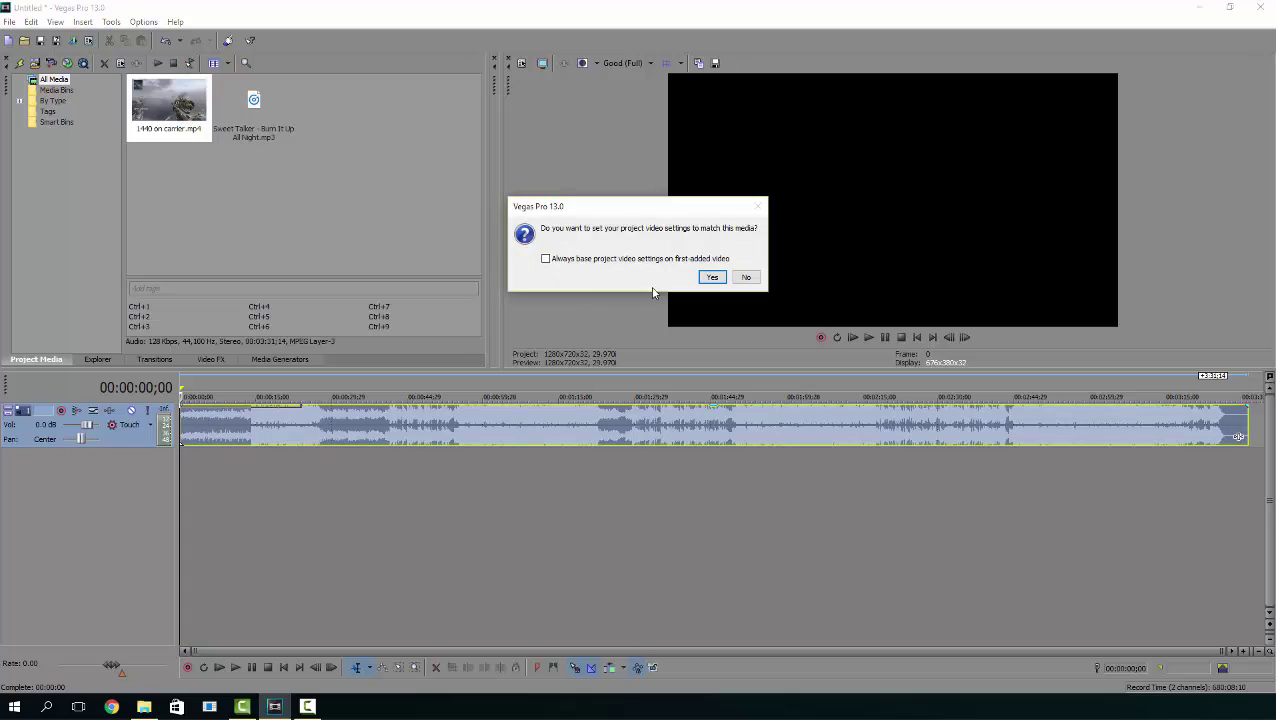
Step: Match the project to the clip's 59.94p settings, disable resample on the carrier event, and preview
{"action": "left_click", "coordinate": [712, 278]}
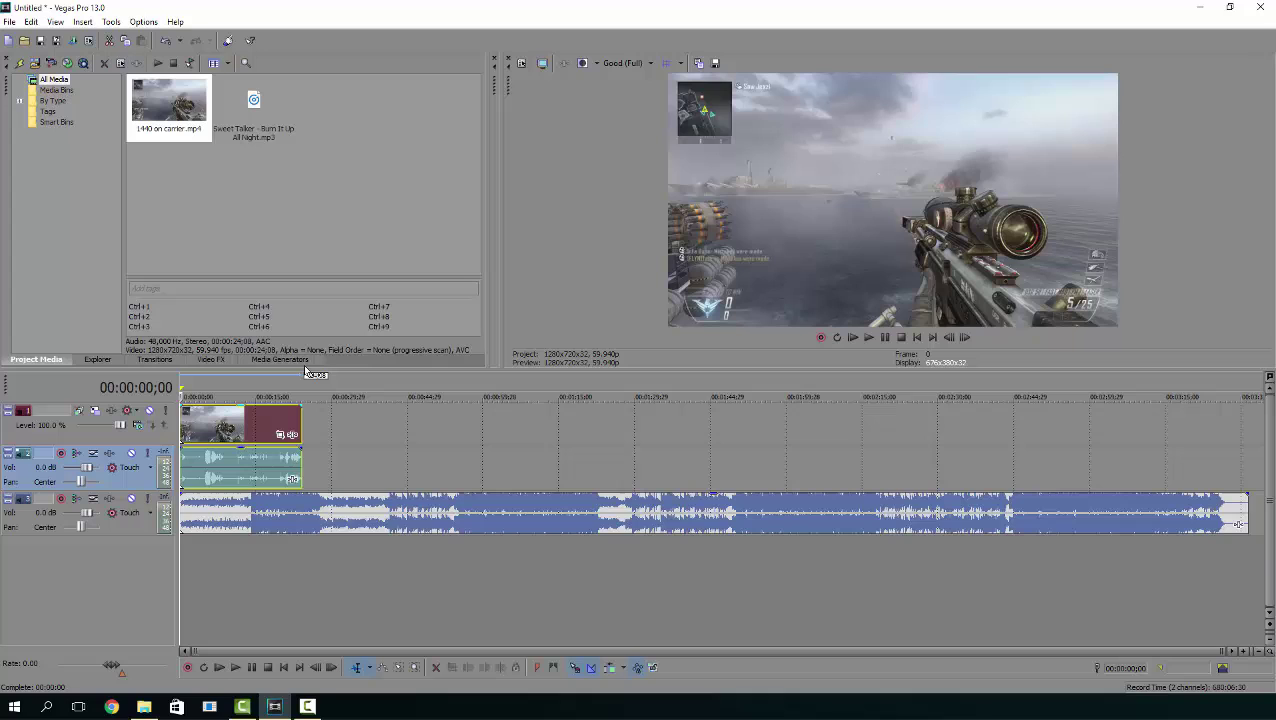
{"action": "scroll", "coordinate": [303, 420], "scroll_direction": "up", "scroll_amount": 3}
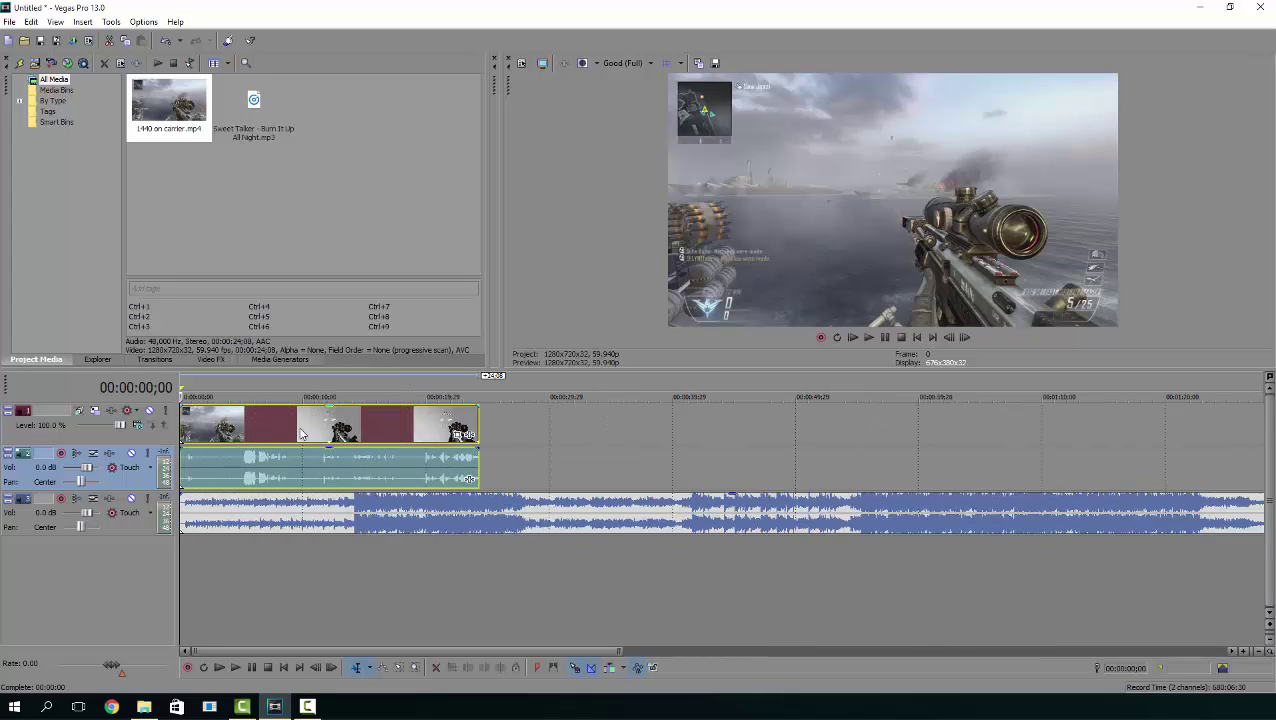
{"action": "right_click", "coordinate": [303, 436]}
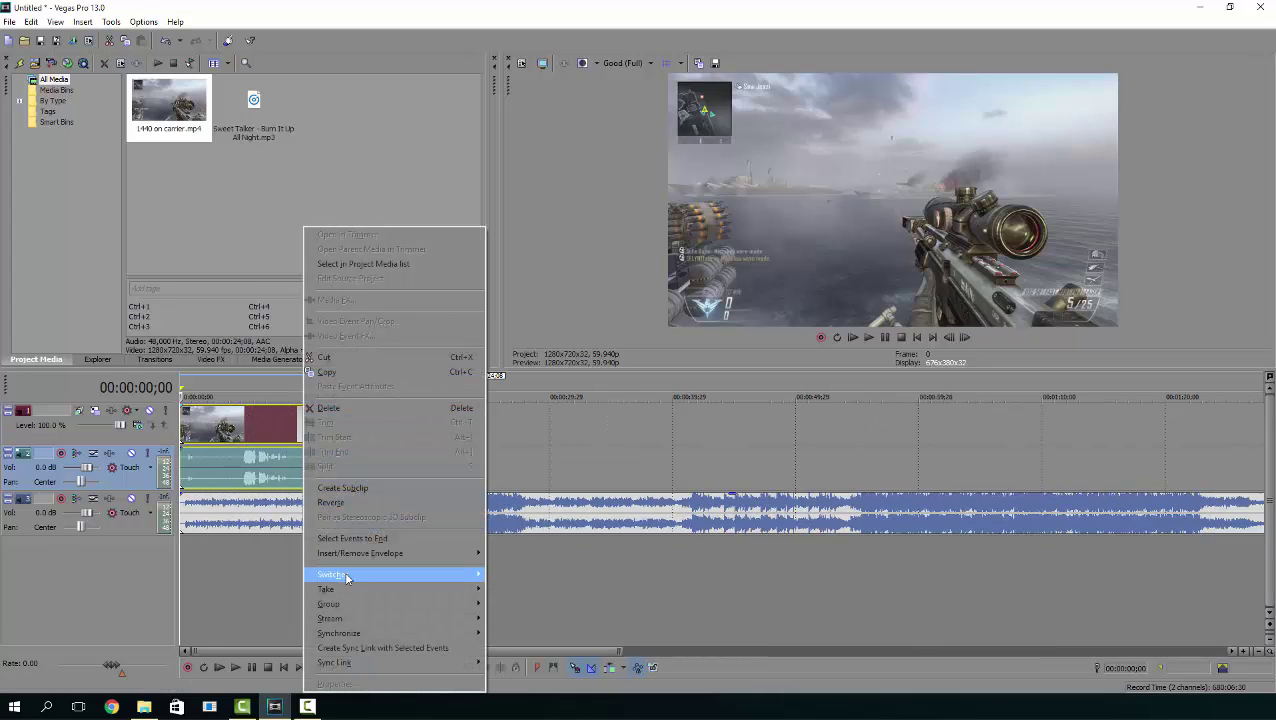
{"action": "left_click", "coordinate": [242, 428]}
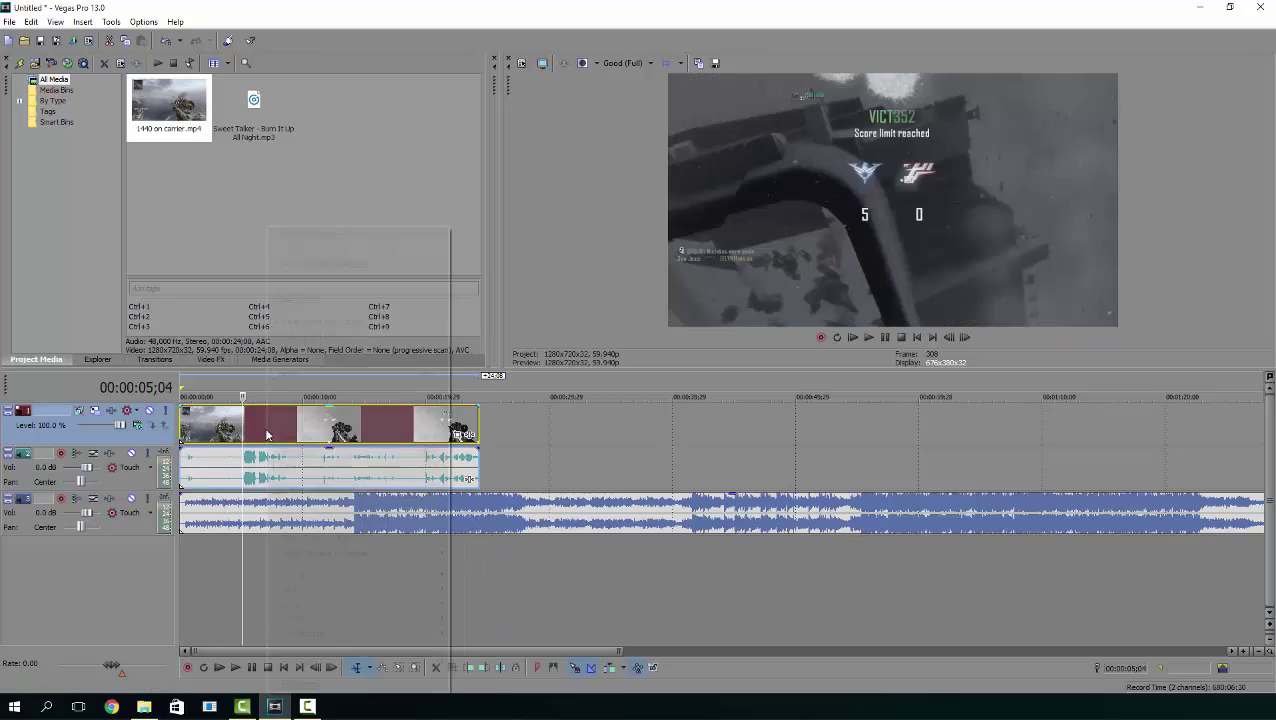
{"action": "right_click", "coordinate": [266, 428]}
{"action": "mouse_move", "coordinate": [297, 574]}
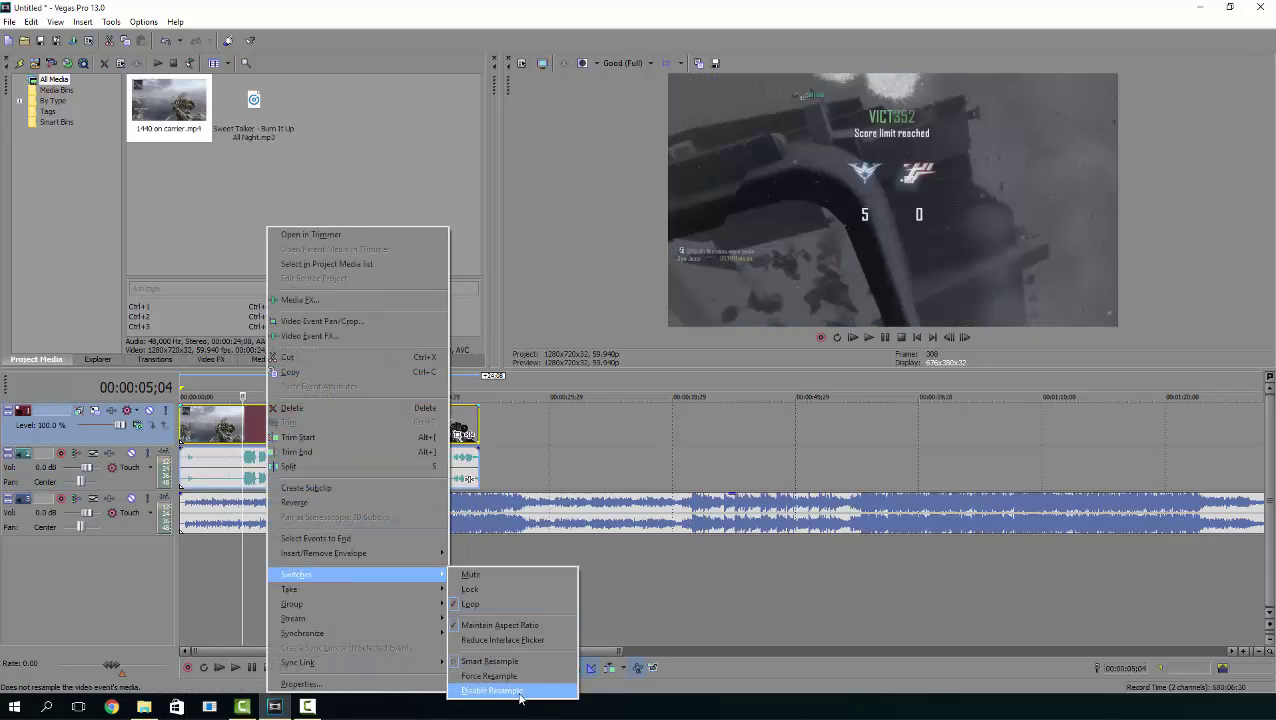
{"action": "left_click", "coordinate": [519, 690]}
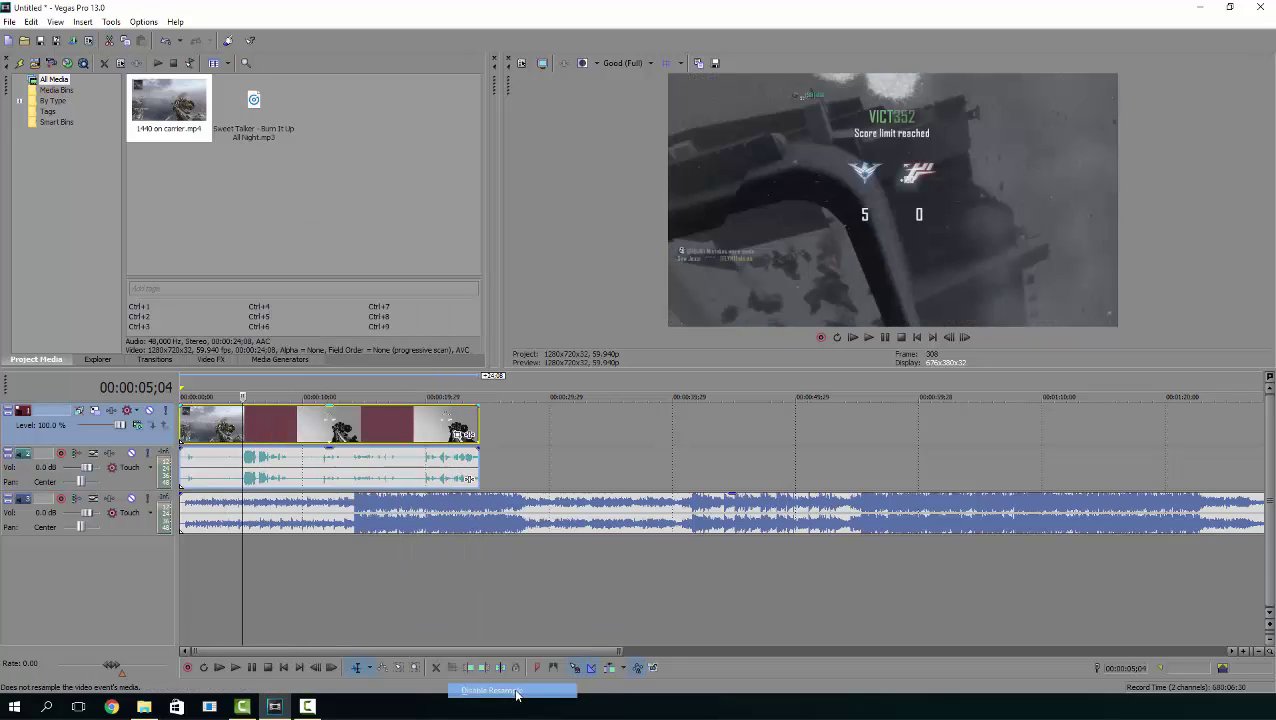
{"action": "left_click", "coordinate": [306, 378]}
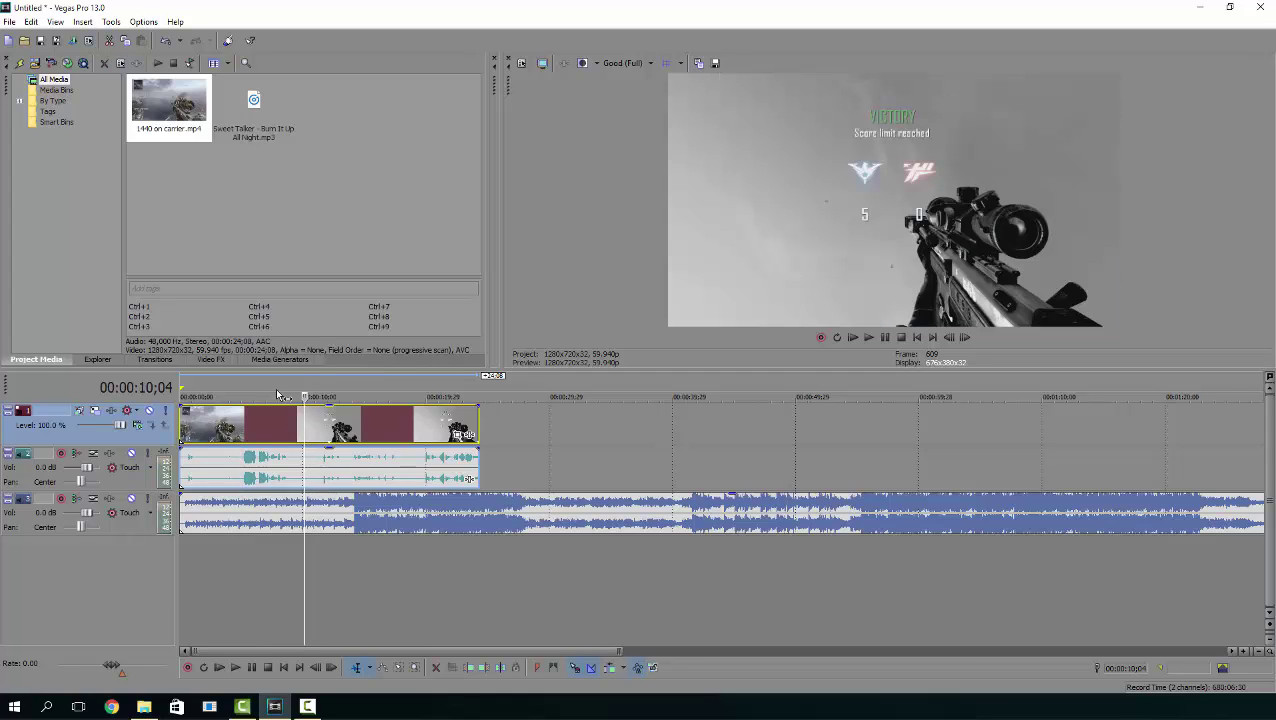
{"action": "left_click", "coordinate": [277, 395]}
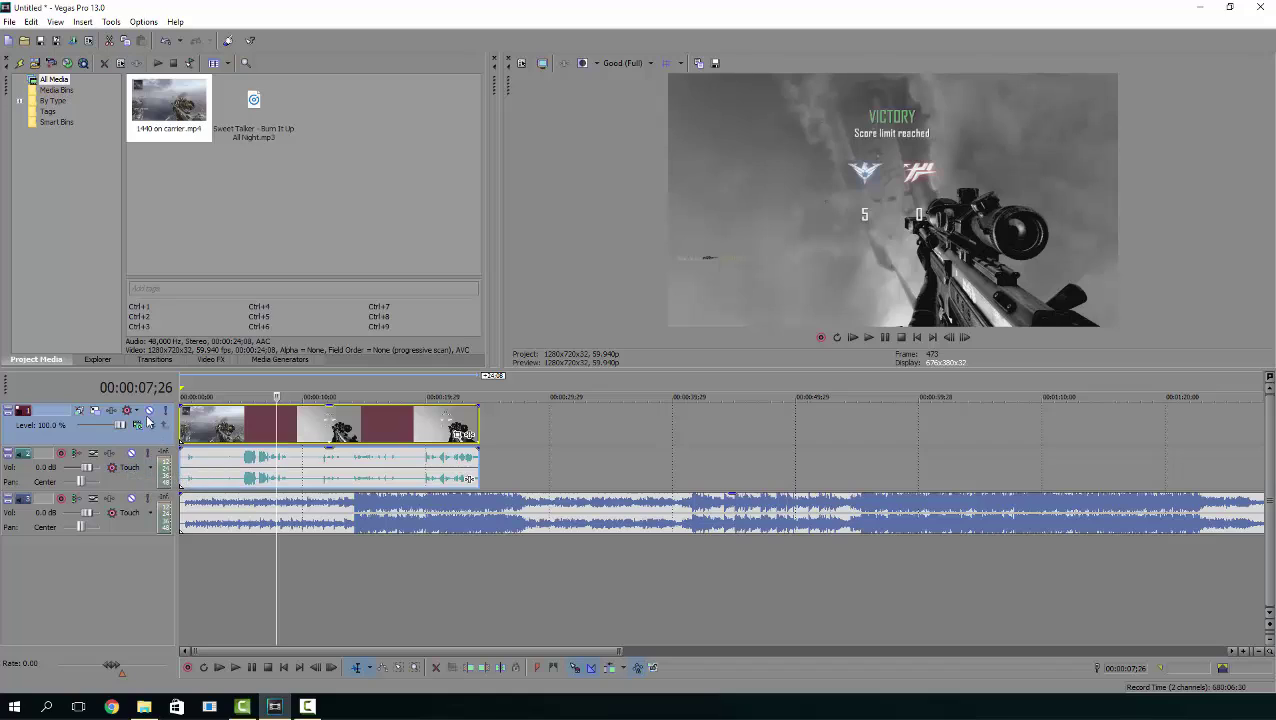
Step: Mute the video track and place the playhead just before the song's beat section
{"action": "left_click", "coordinate": [149, 410]}
{"action": "left_click", "coordinate": [348, 384]}
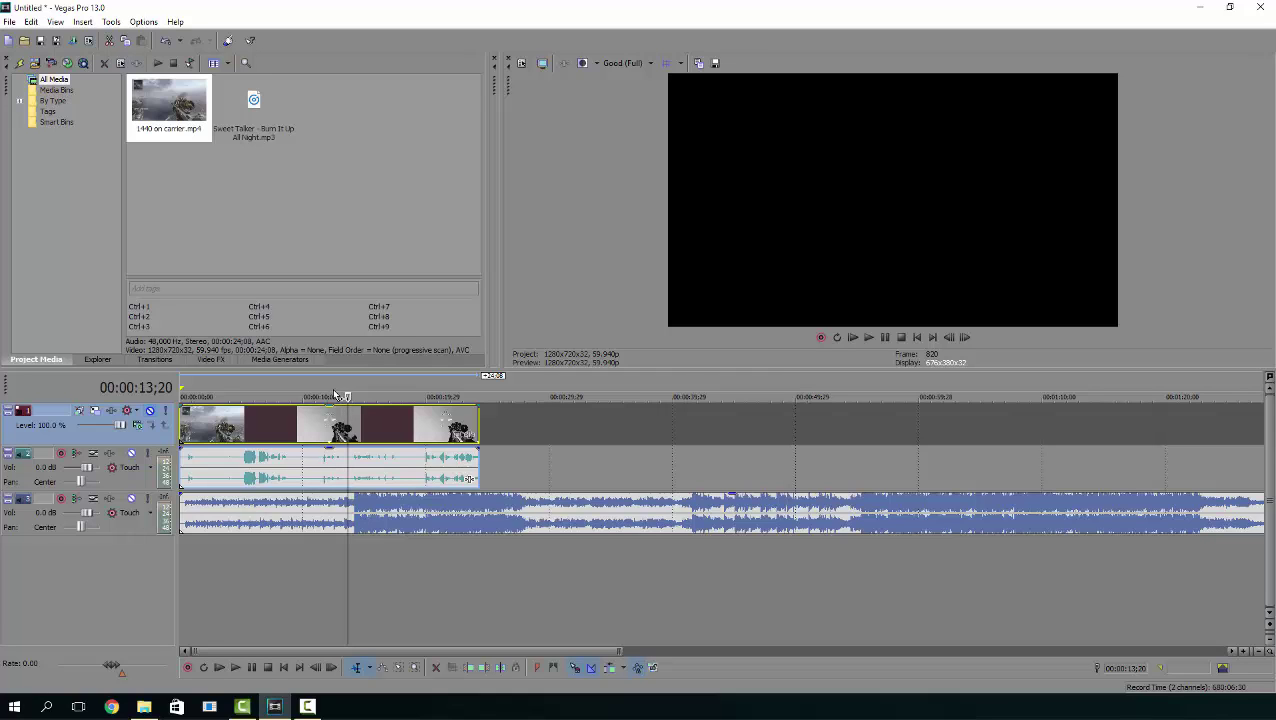
{"action": "scroll", "coordinate": [370, 541], "scroll_direction": "up", "scroll_amount": 3}
{"action": "scroll", "coordinate": [368, 533], "scroll_direction": "up", "scroll_amount": 3}
{"action": "scroll", "coordinate": [272, 650], "scroll_direction": "right", "scroll_amount": 4}
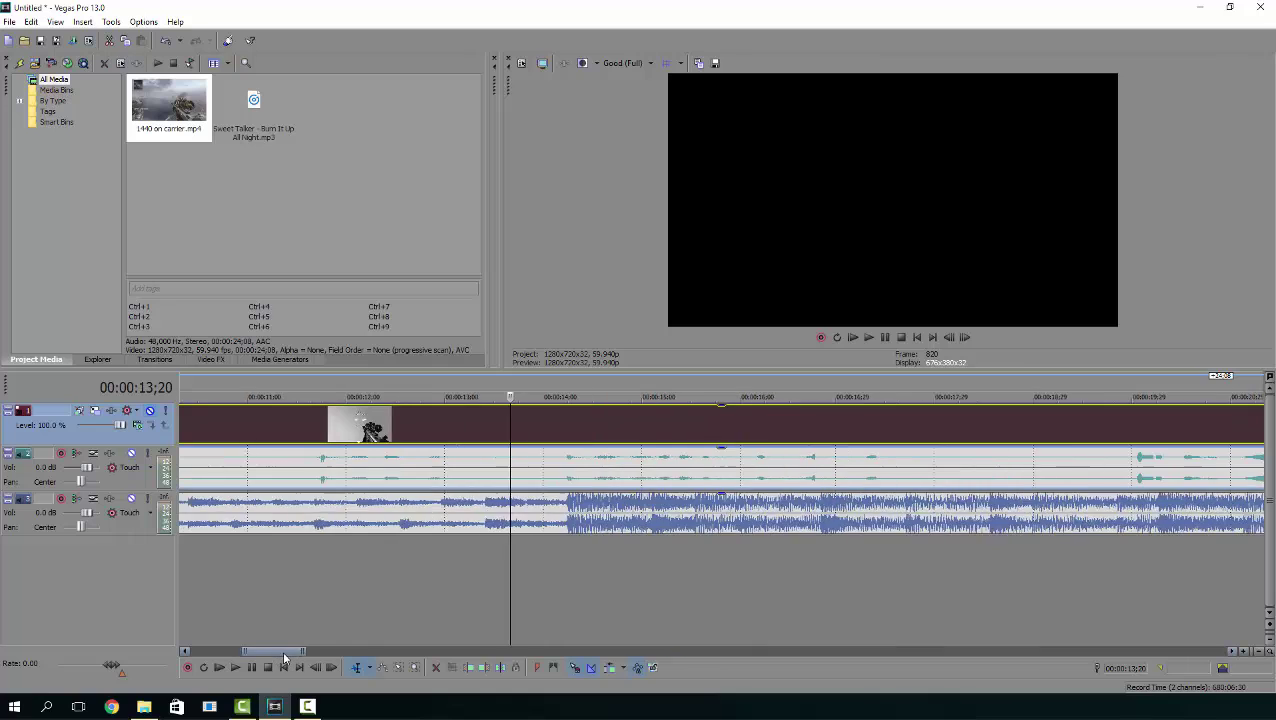
{"action": "scroll", "coordinate": [280, 650], "scroll_direction": "right", "scroll_amount": 1}
{"action": "left_click", "coordinate": [300, 388]}
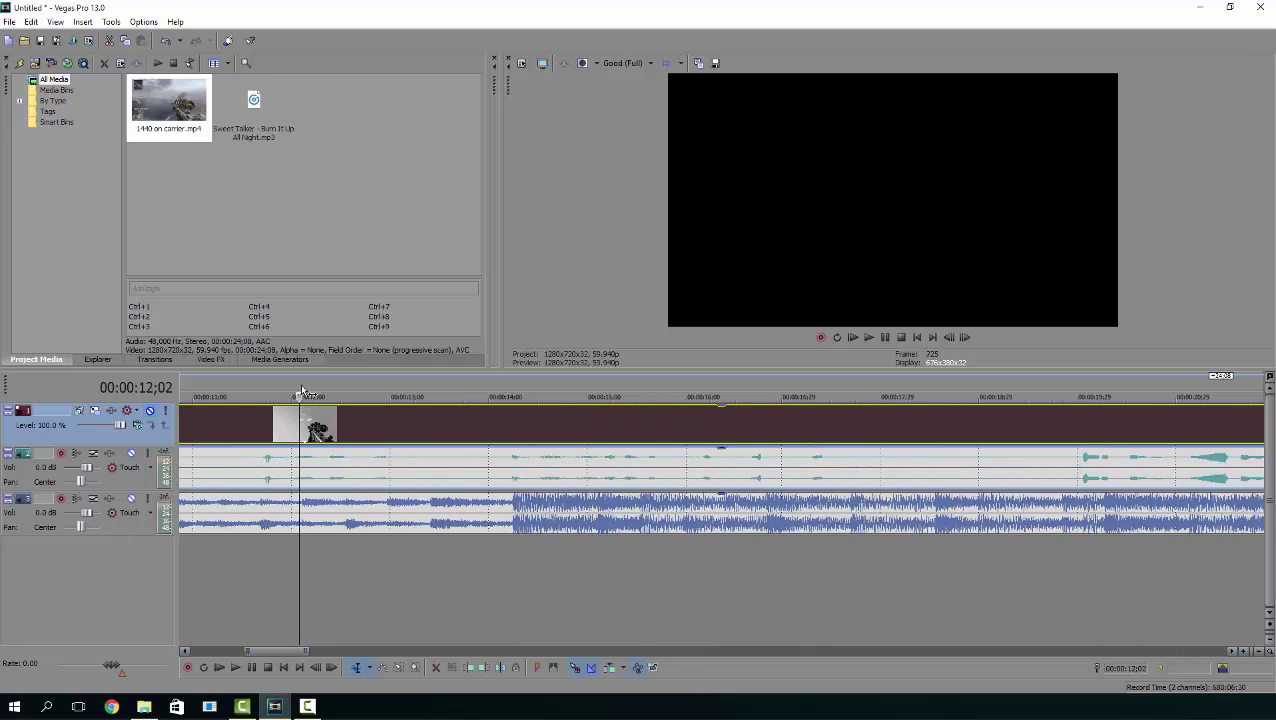
Step: Play the song and drop a numbered marker on each beat with M
{"action": "left_click", "coordinate": [869, 337]}
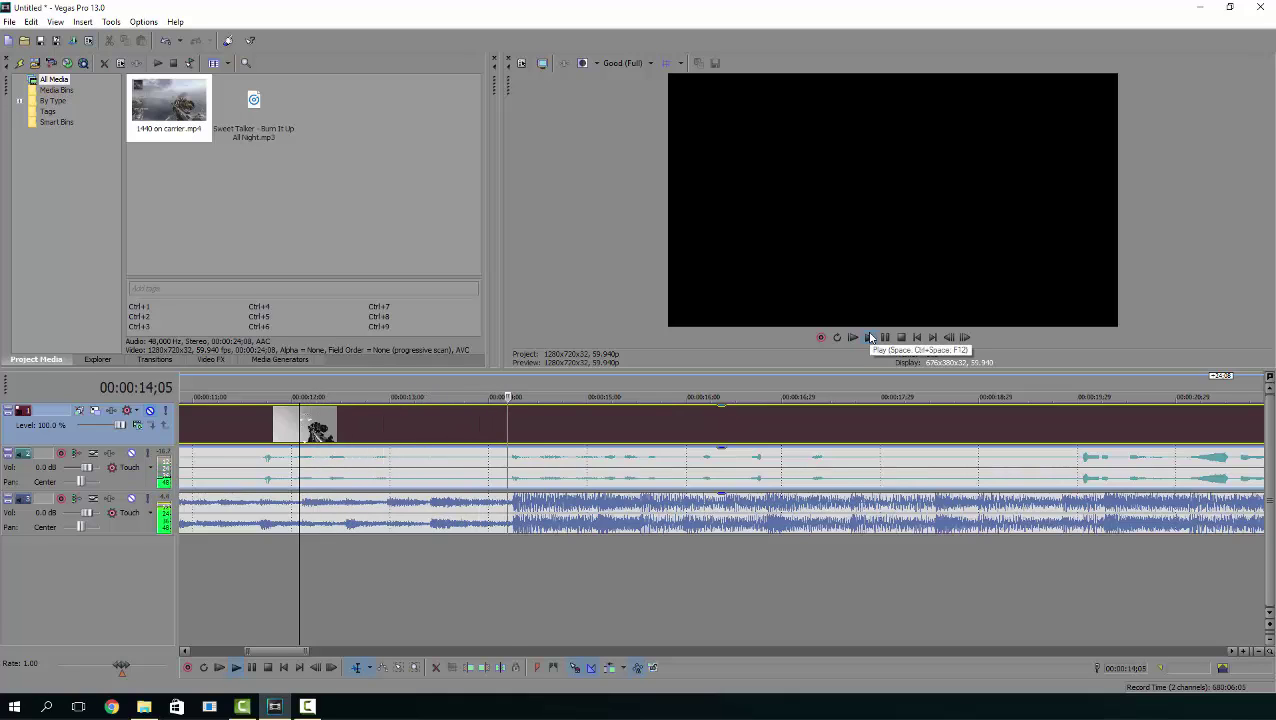
{"action": "key", "text": "m"}
{"action": "key", "text": "m"}
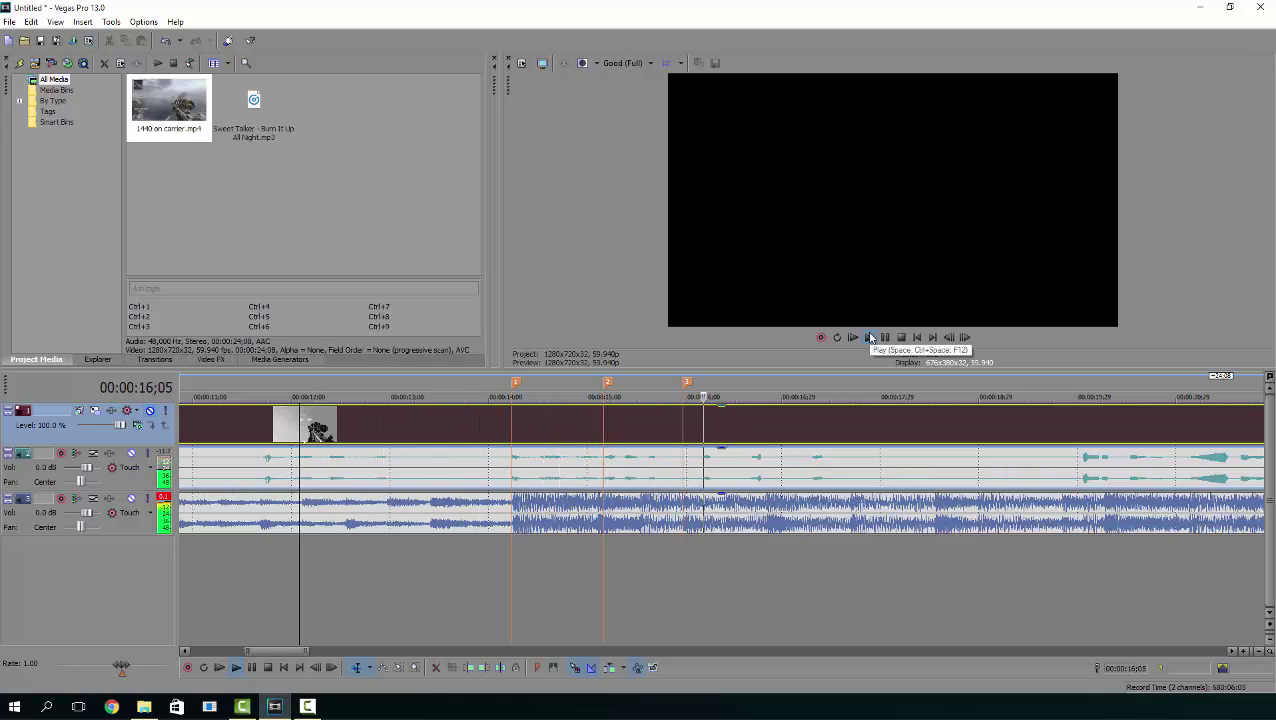
{"action": "key", "text": "m"}
{"action": "key", "text": "m"}
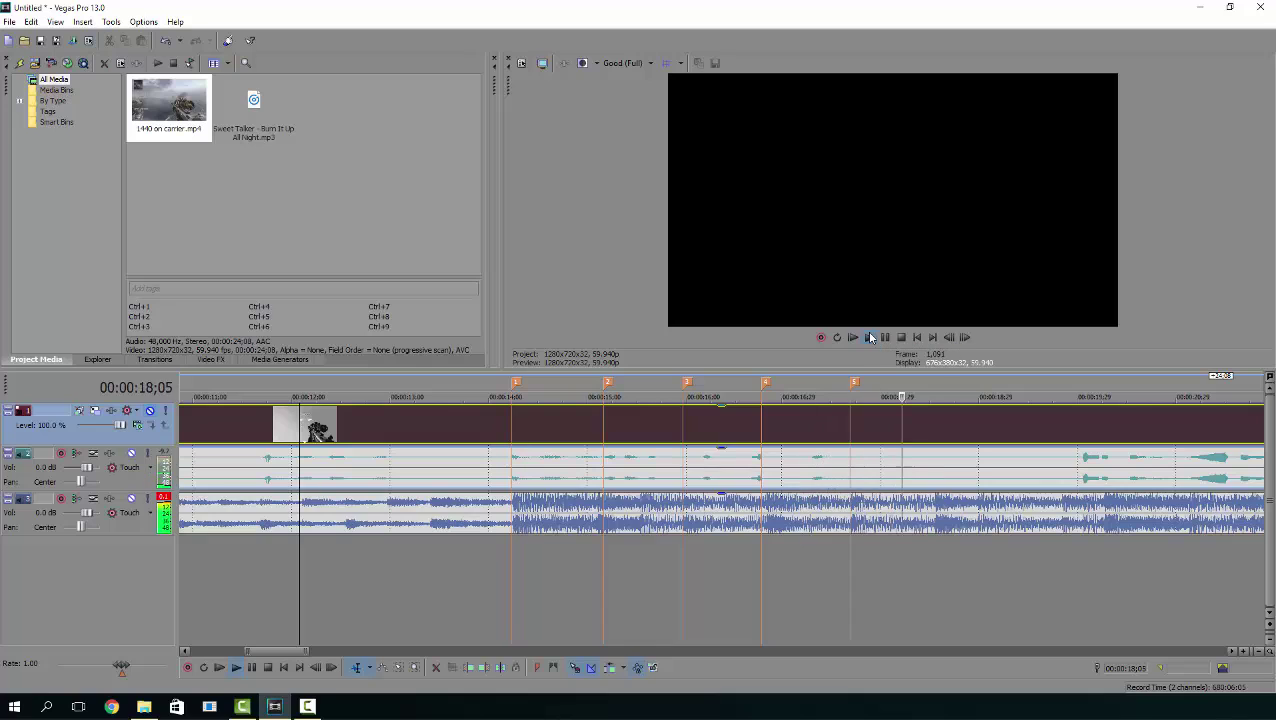
{"action": "key", "text": "m"}
{"action": "key", "text": "m"}
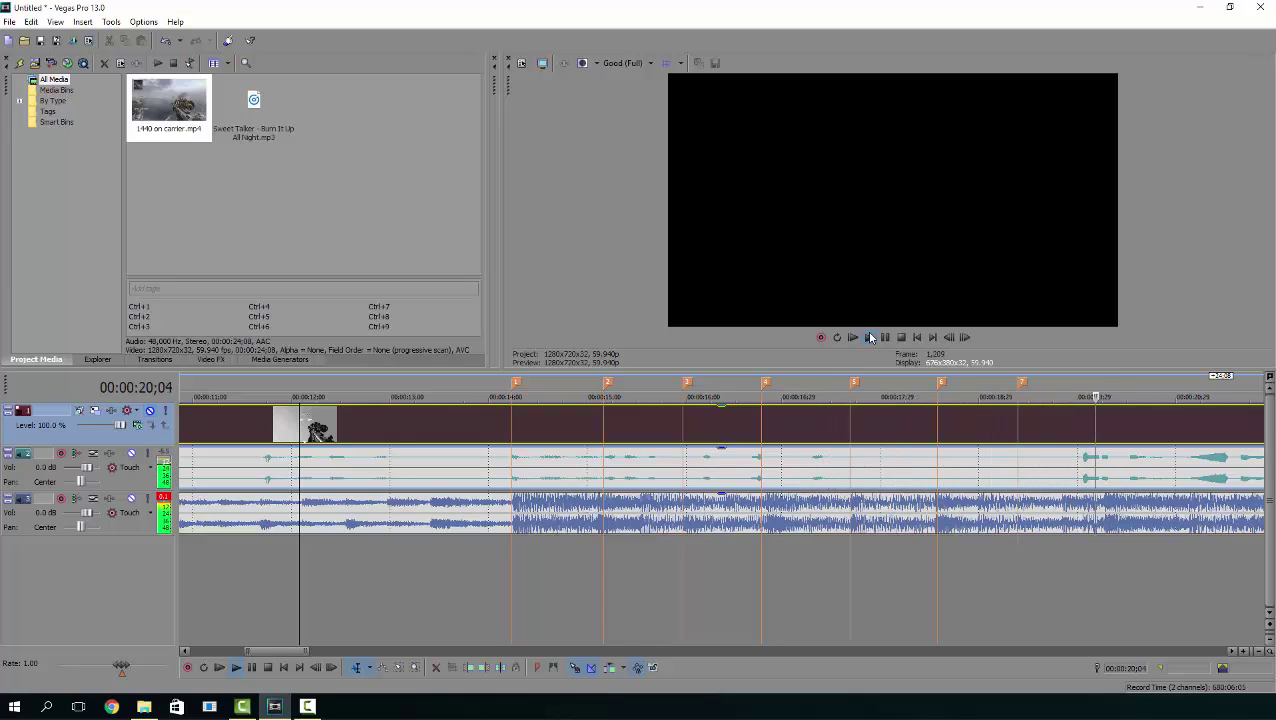
{"action": "key", "text": "m"}
{"action": "key", "text": "m"}
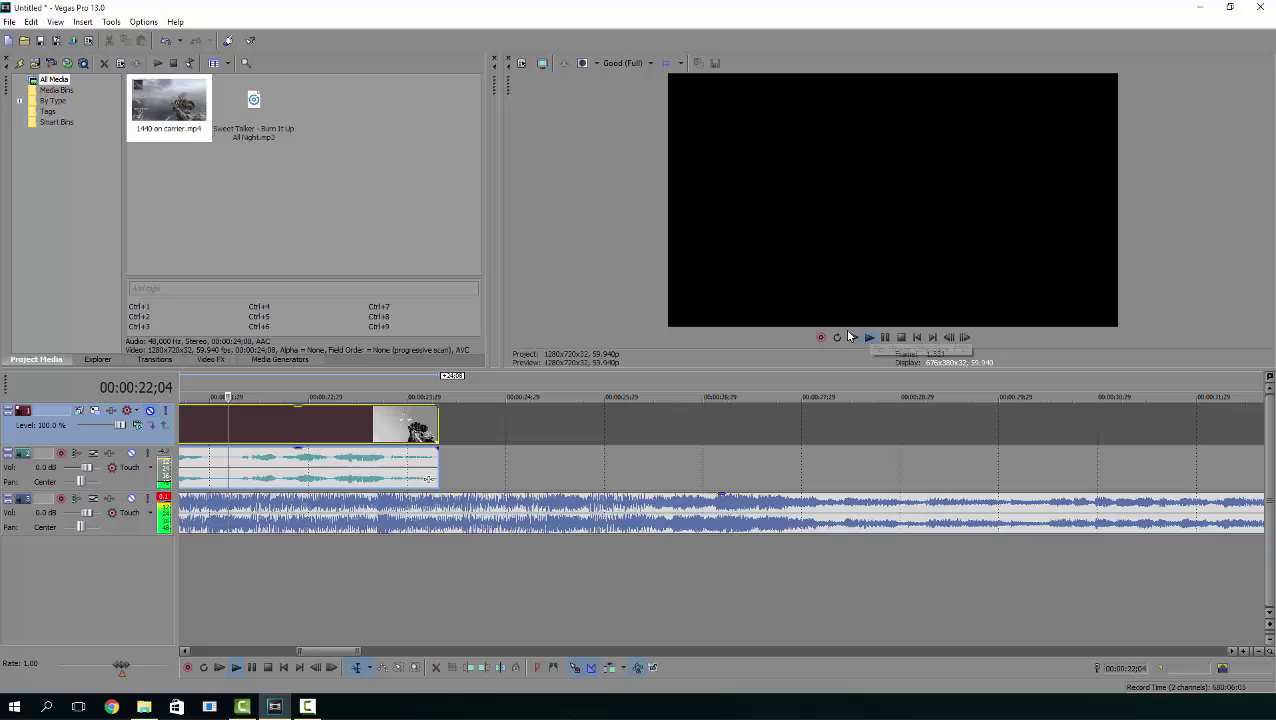
Step: Stop playback and snap marker 2 onto a waveform beat peak, then check marker 4
{"action": "left_click", "coordinate": [885, 337]}
{"action": "left_click_drag", "start_coordinate": [348, 648], "coordinate": [286, 646]}
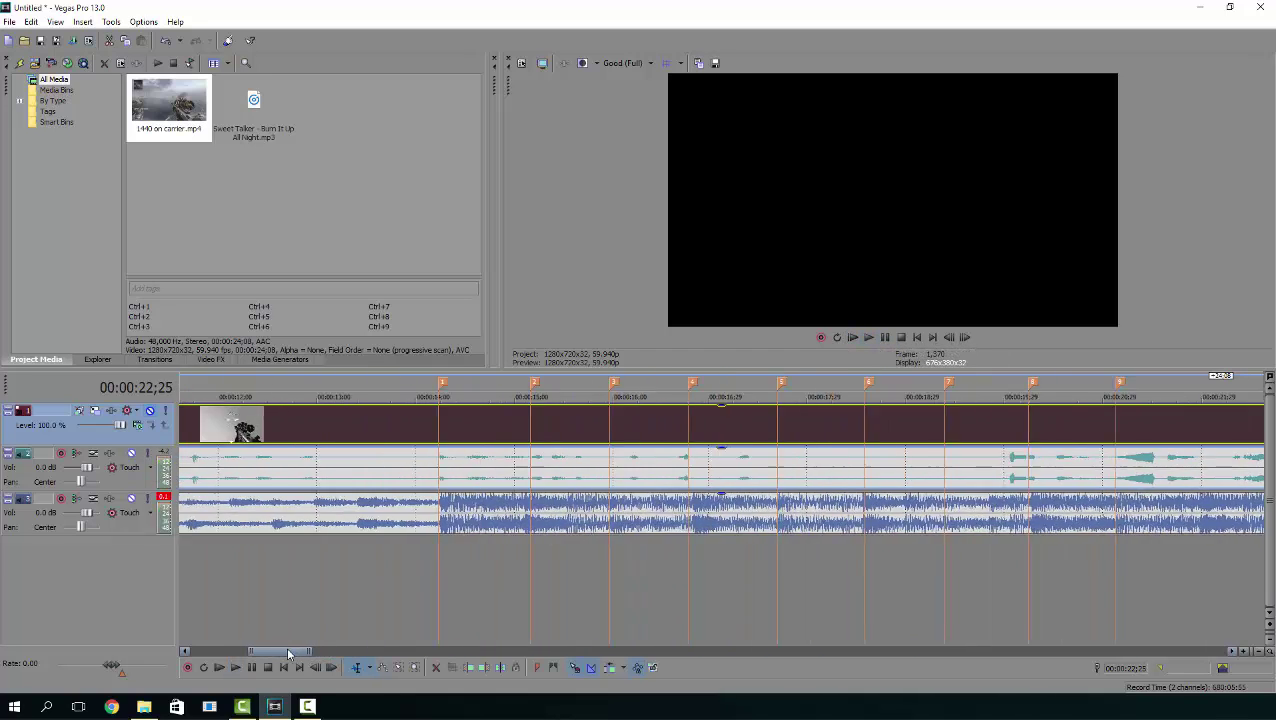
{"action": "left_click", "coordinate": [526, 524]}
{"action": "left_click_drag", "start_coordinate": [536, 386], "coordinate": [532, 386]}
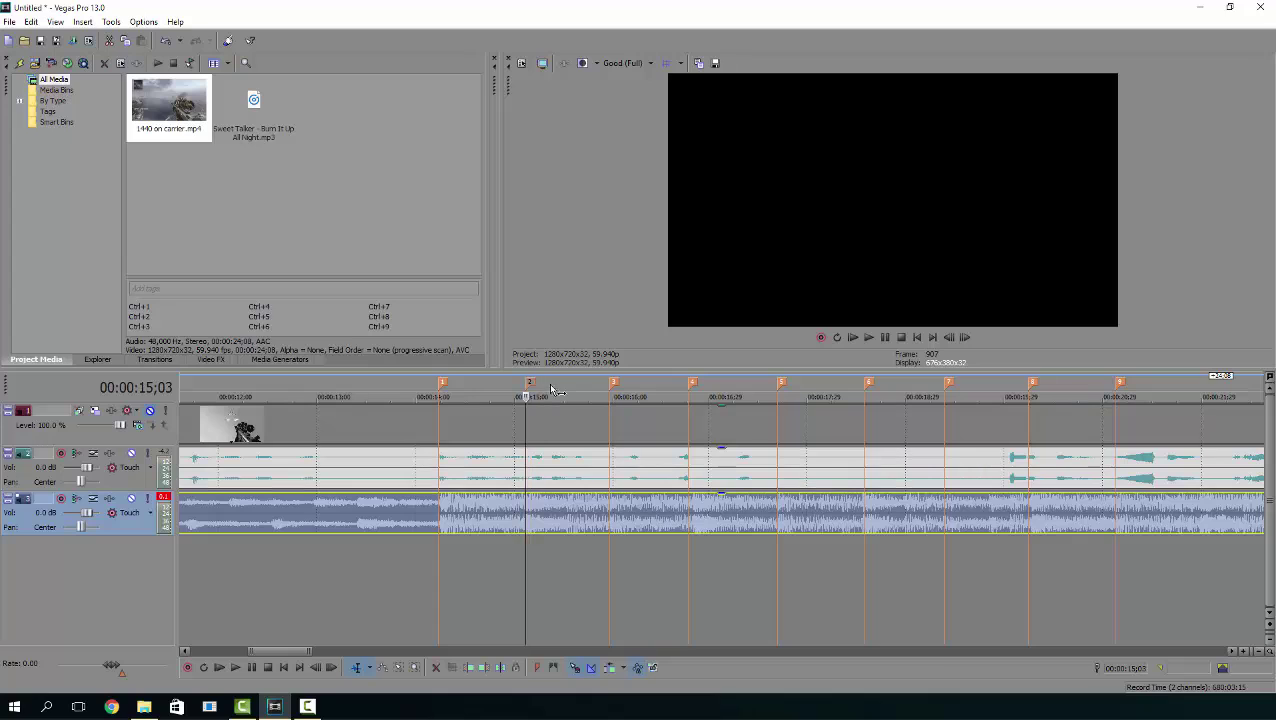
{"action": "left_click", "coordinate": [694, 387]}
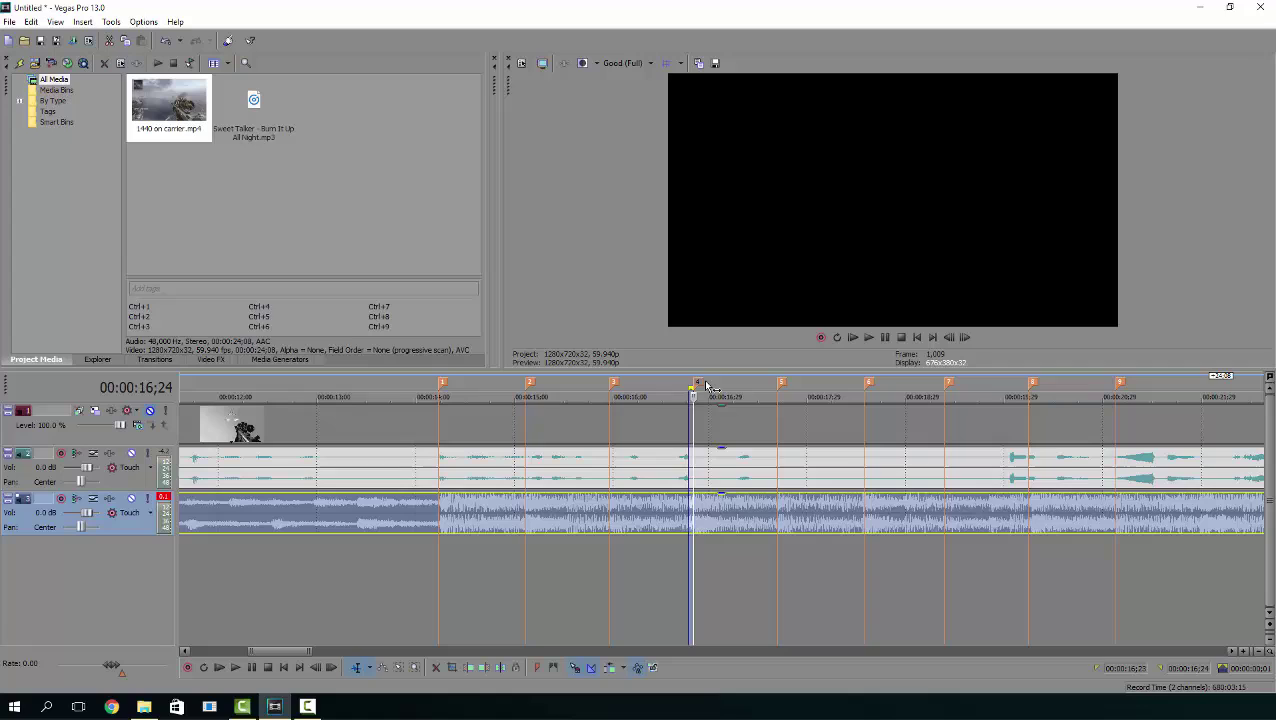
{"action": "left_click", "coordinate": [707, 396]}
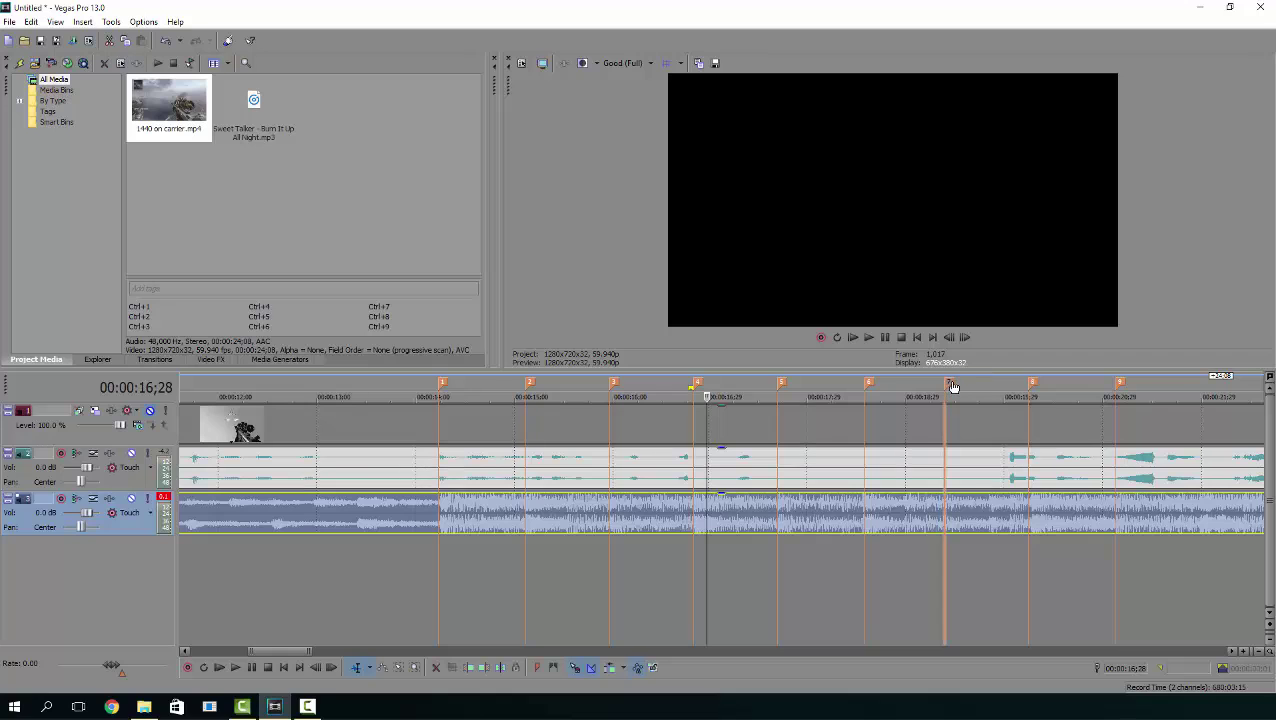
Step: Nudge marker 7 onto its beat and move the gameplay clip later on the track
{"action": "left_click_drag", "start_coordinate": [950, 386], "coordinate": [955, 386]}
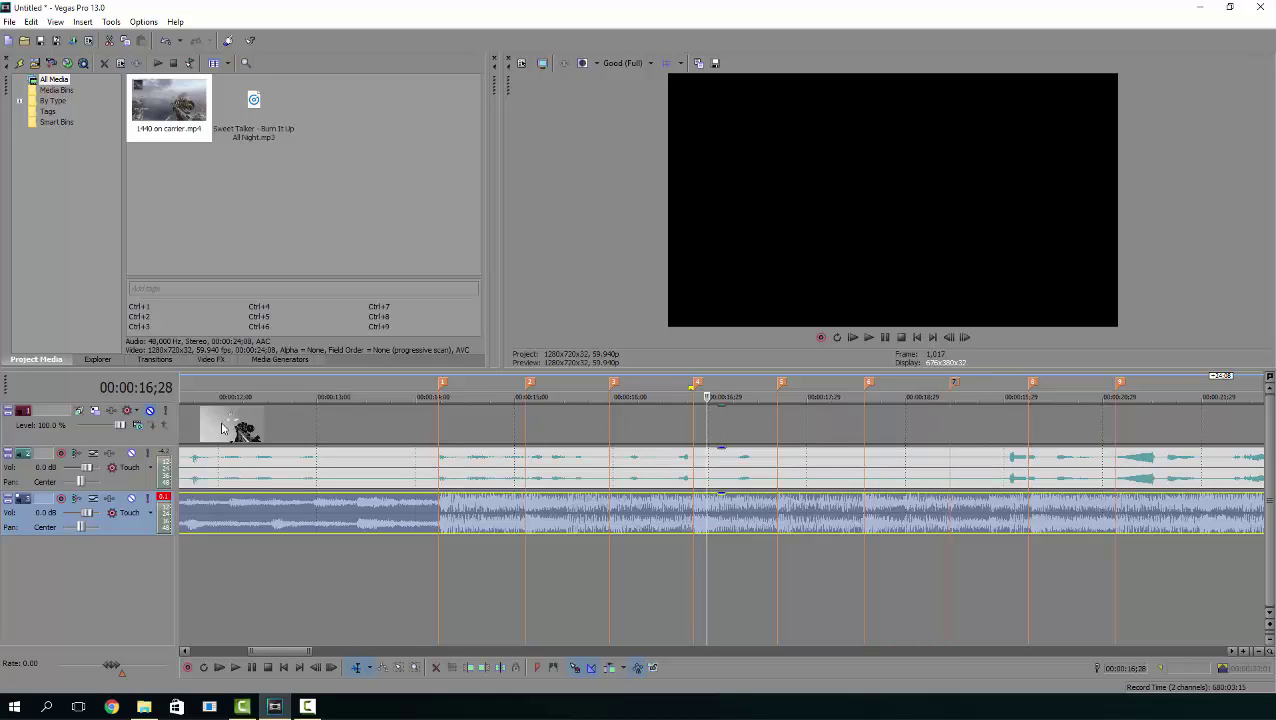
{"action": "scroll", "coordinate": [230, 460], "scroll_direction": "down", "scroll_amount": 3}
{"action": "scroll", "coordinate": [240, 457], "scroll_direction": "down", "scroll_amount": 3}
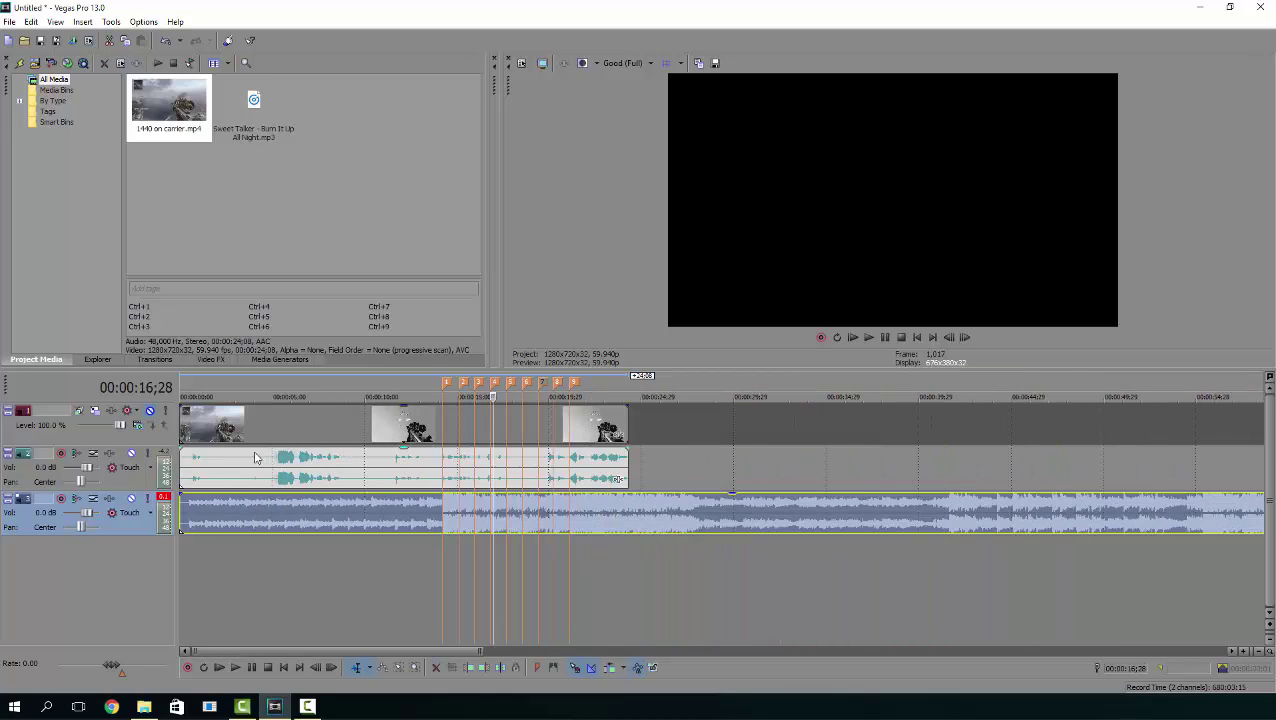
{"action": "left_click_drag", "start_coordinate": [289, 435], "coordinate": [422, 431]}
Step: Delete the carrier clip's original audio and the empty audio track it leaves
{"action": "left_click", "coordinate": [398, 464]}
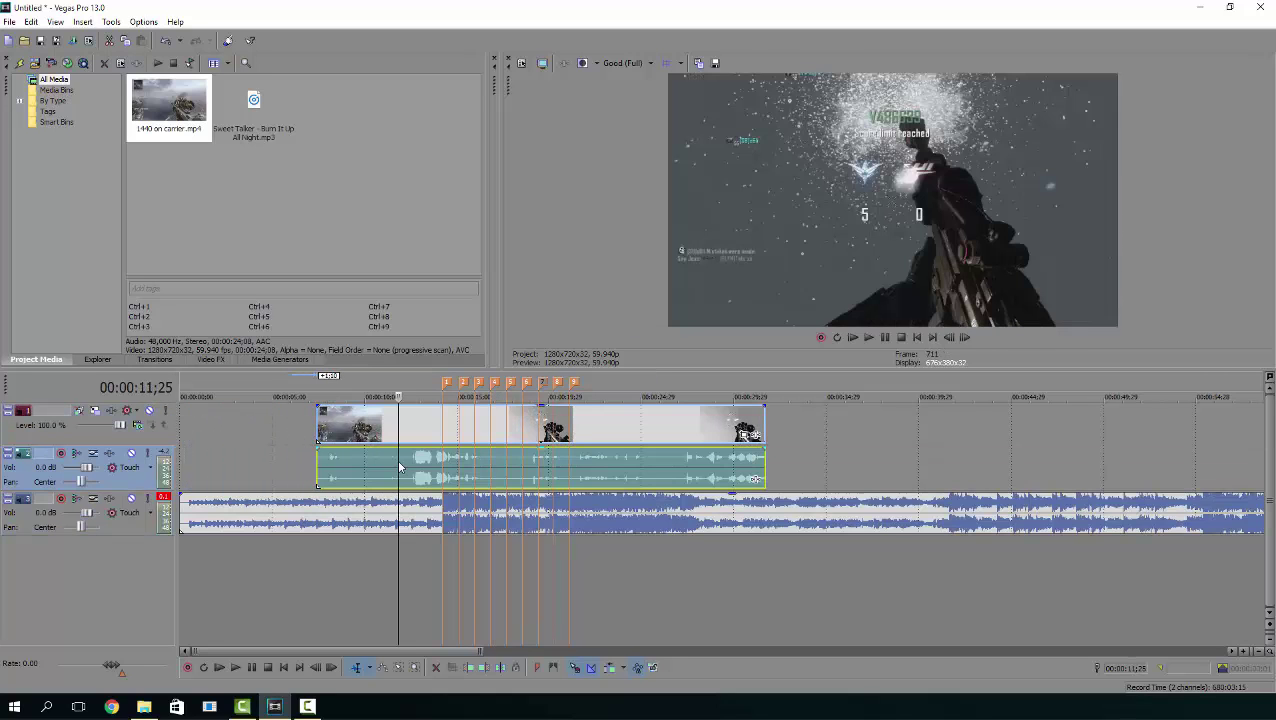
{"action": "key", "text": "Delete"}
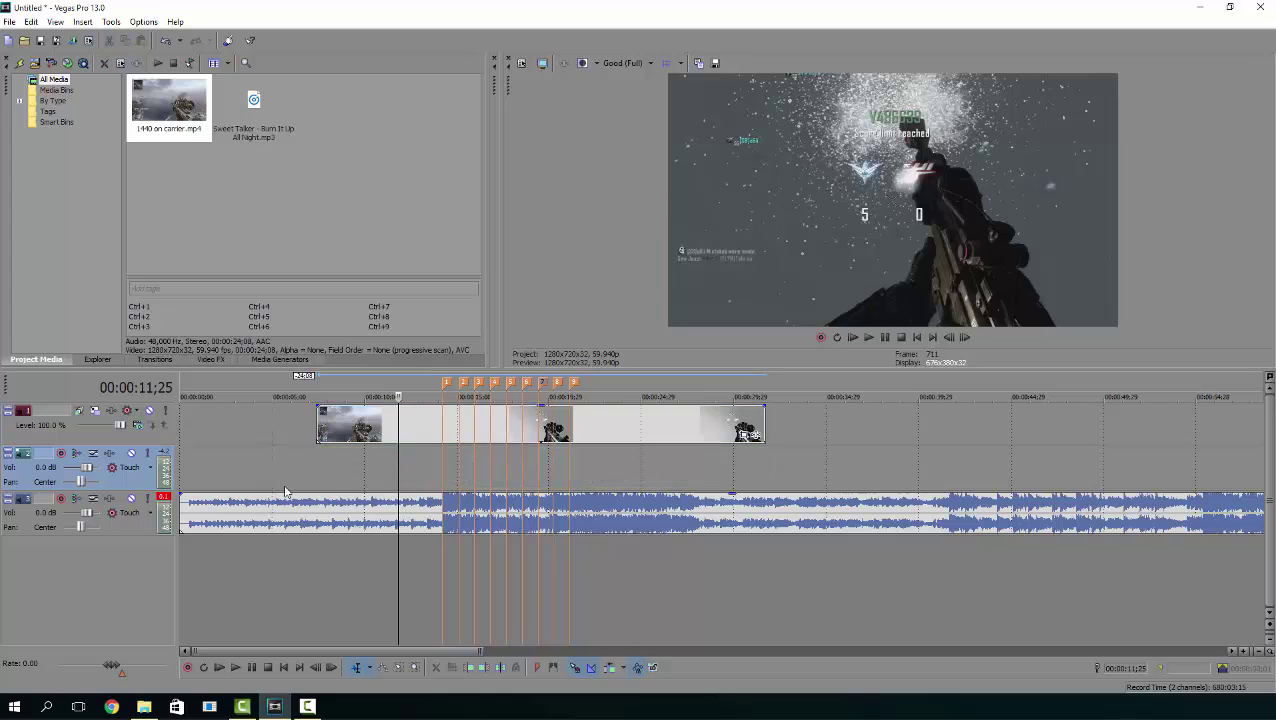
{"action": "right_click", "coordinate": [133, 487]}
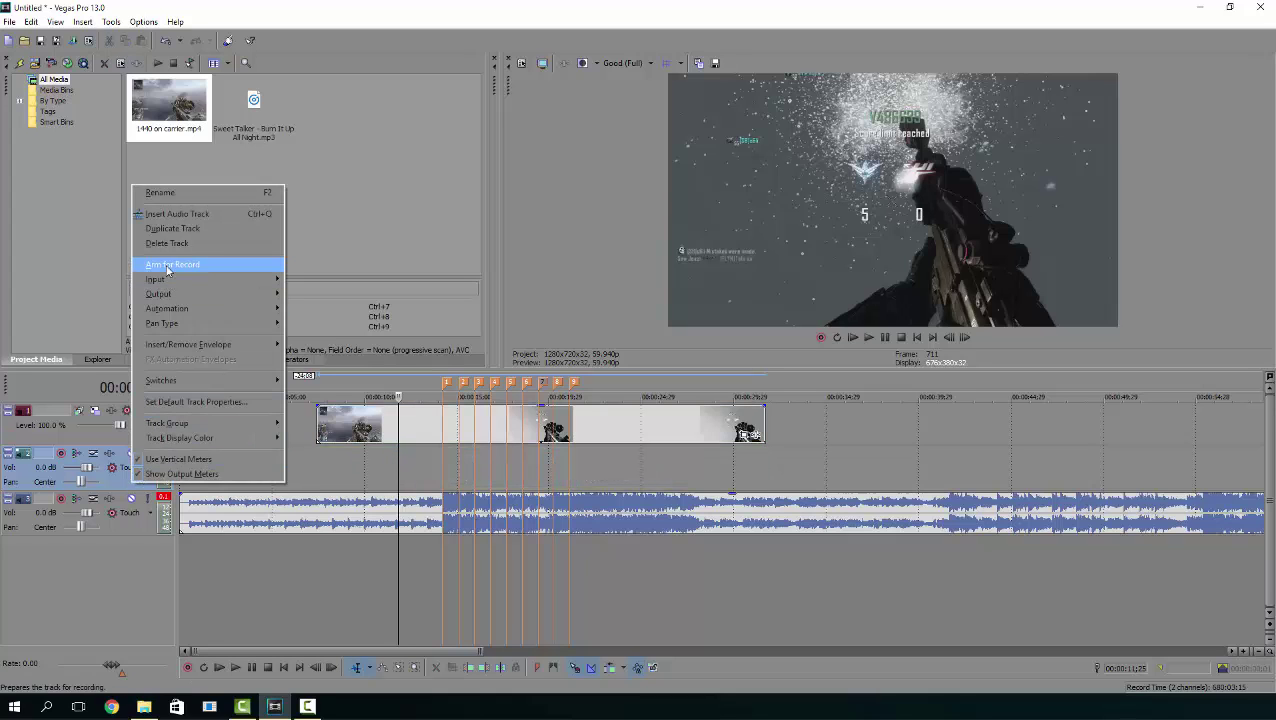
{"action": "left_click", "coordinate": [166, 243]}
{"action": "scroll", "coordinate": [488, 457], "scroll_direction": "up", "scroll_amount": 2}
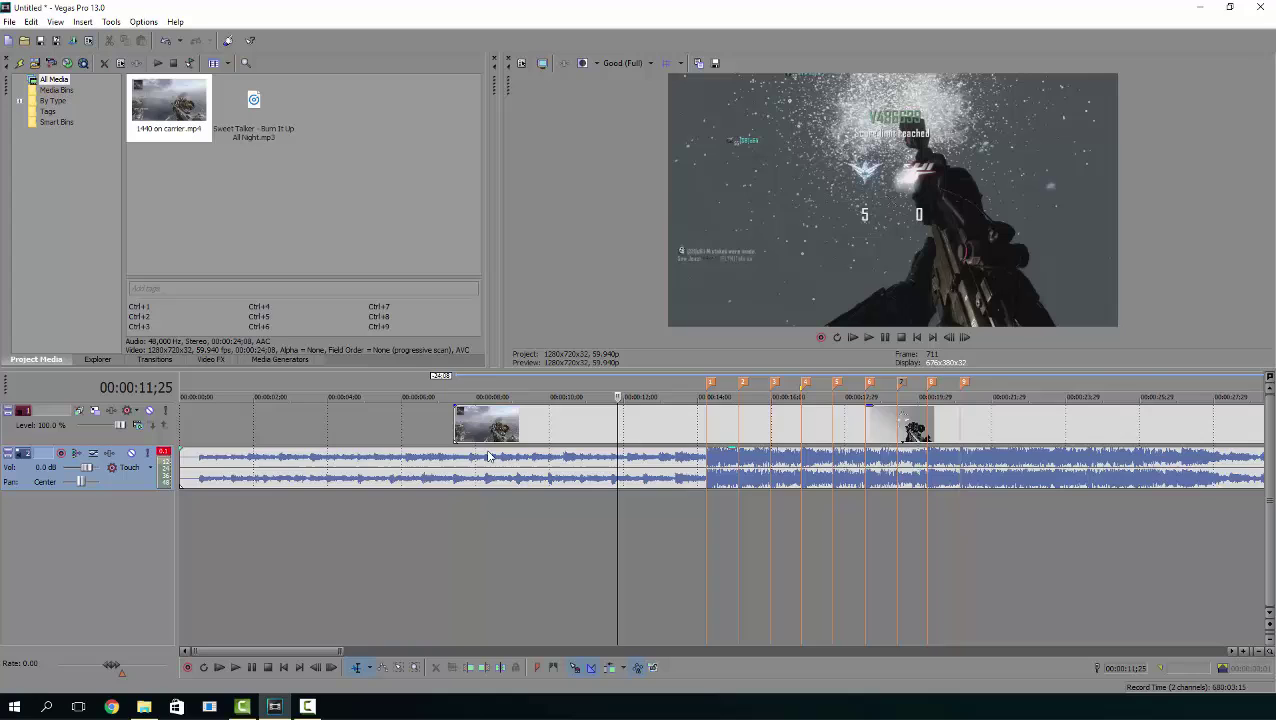
{"action": "scroll", "coordinate": [569, 440], "scroll_direction": "up", "scroll_amount": 2}
Step: Add a Velocity envelope to the gameplay clip, lower it to 52%, and apply a Fast Fade curve
{"action": "right_click", "coordinate": [634, 435]}
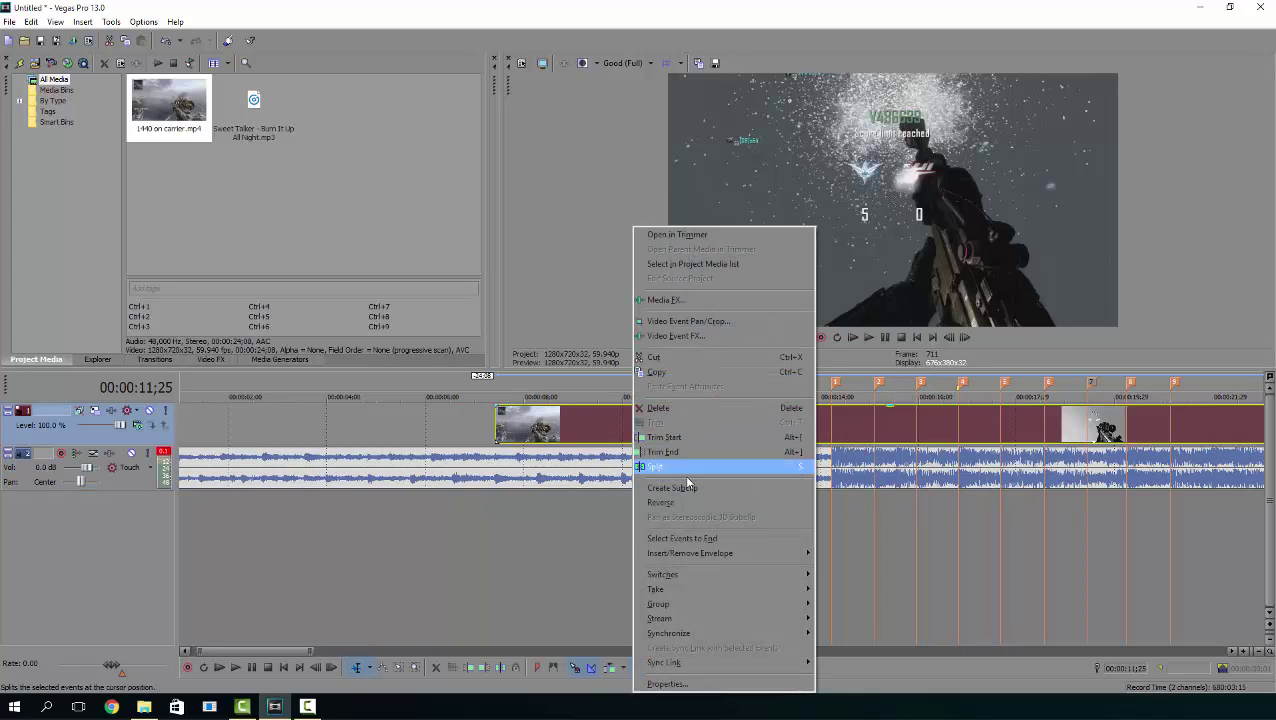
{"action": "mouse_move", "coordinate": [690, 553]}
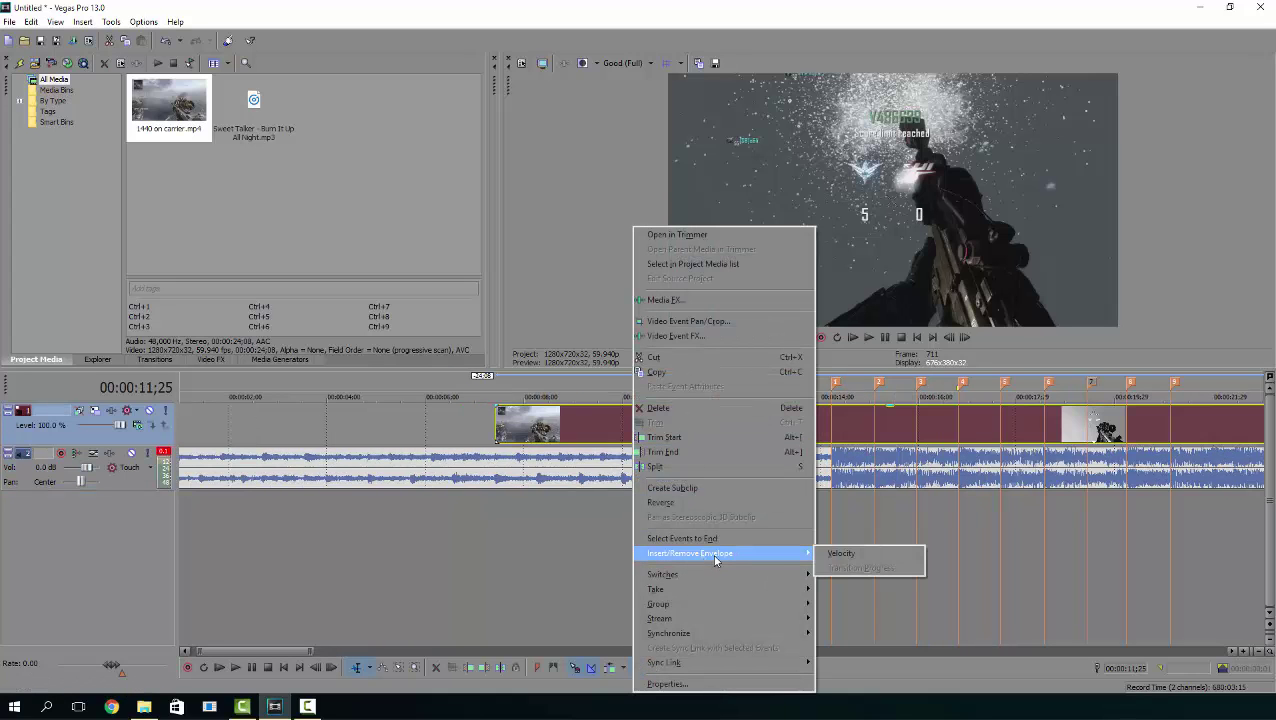
{"action": "left_click", "coordinate": [840, 554]}
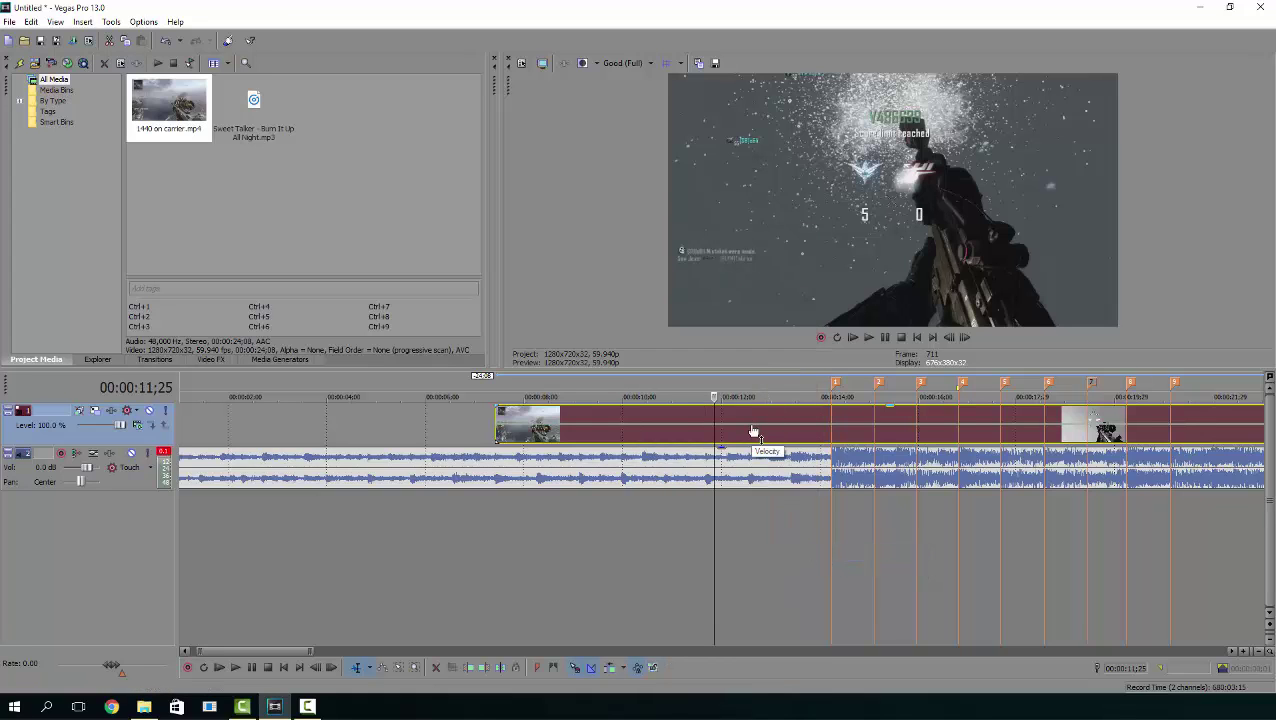
{"action": "left_click_drag", "start_coordinate": [753, 430], "coordinate": [727, 418]}
{"action": "left_click_drag", "start_coordinate": [296, 650], "coordinate": [326, 650]}
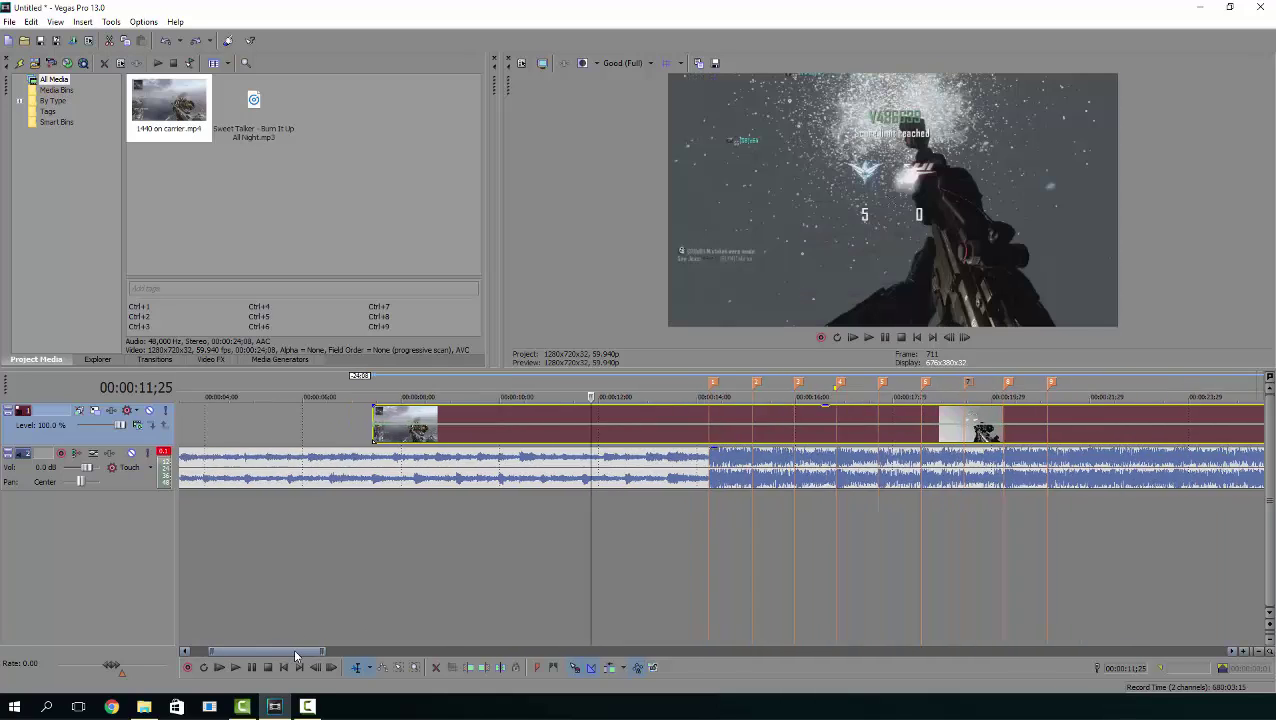
{"action": "right_click", "coordinate": [503, 430]}
{"action": "left_click", "coordinate": [543, 471]}
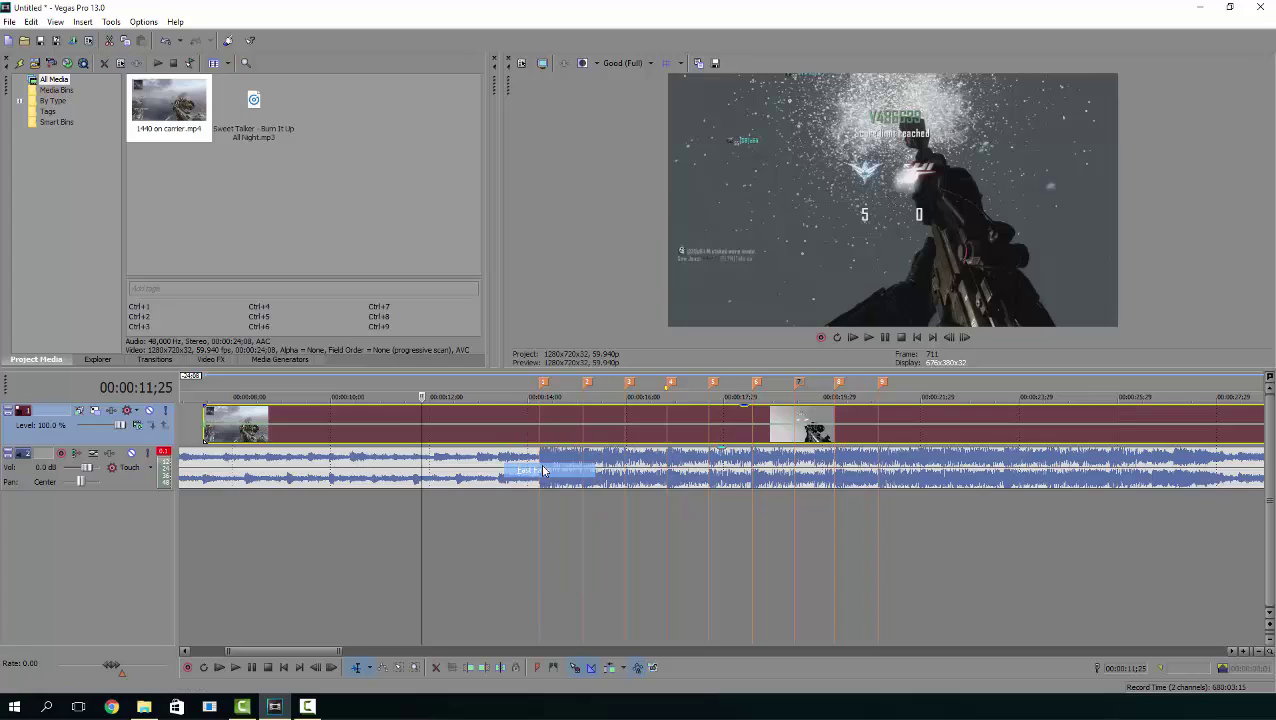
Step: Preview the slowed section, then slide the gameplay clip so its action hits the beat markers
{"action": "left_click", "coordinate": [442, 392]}
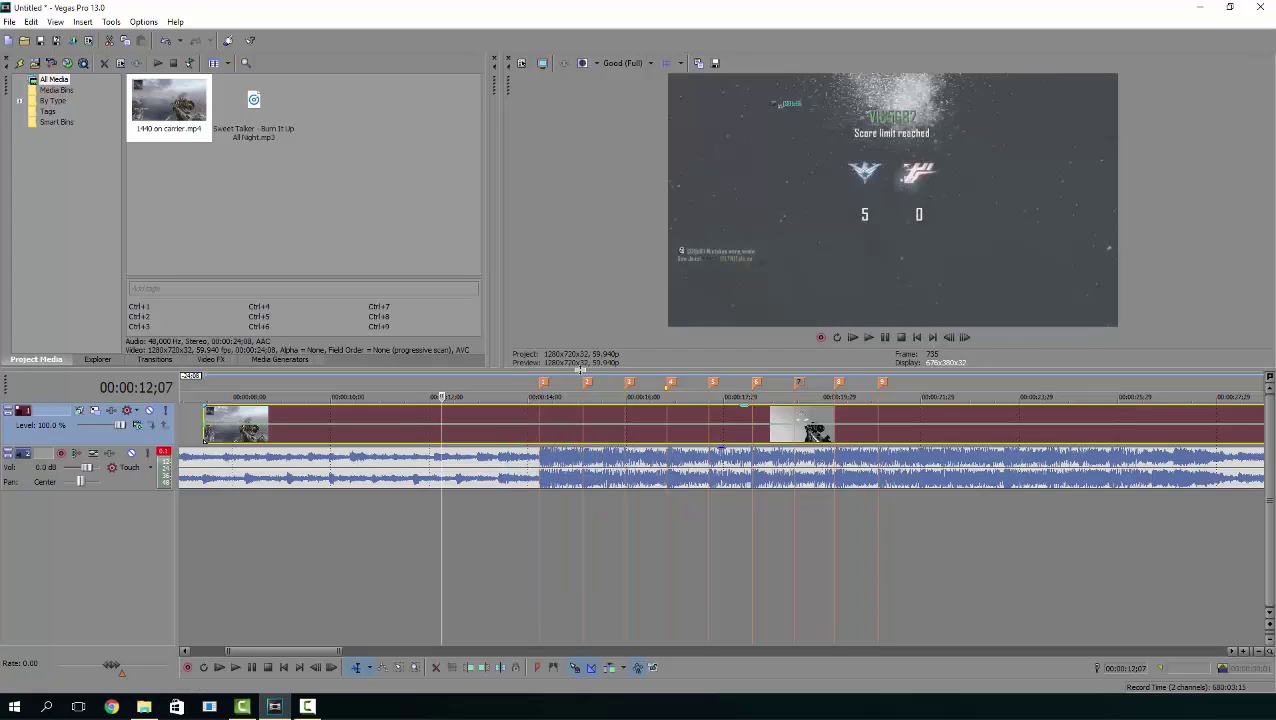
{"action": "left_click", "coordinate": [869, 337]}
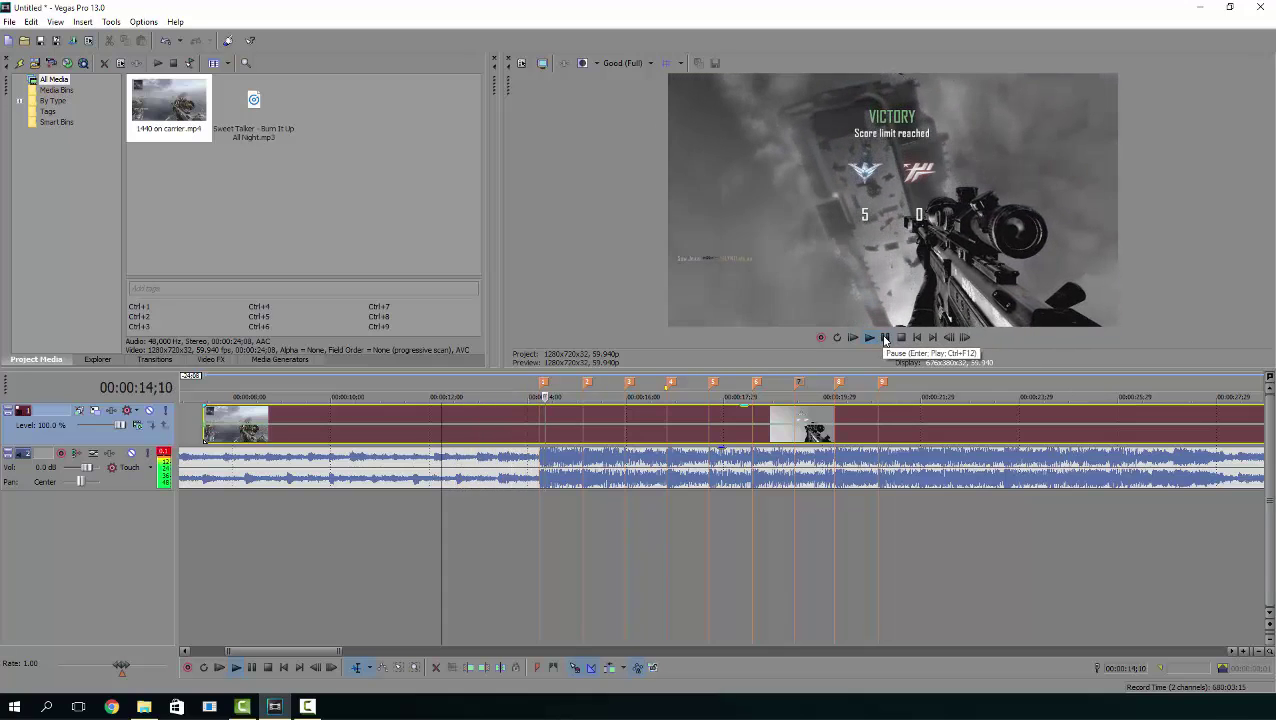
{"action": "left_click", "coordinate": [884, 338]}
{"action": "mouse_move", "coordinate": [541, 440]}
{"action": "left_mouse_down"}
{"action": "mouse_move", "coordinate": [365, 419]}
{"action": "mouse_move", "coordinate": [326, 430]}
{"action": "left_mouse_up"}
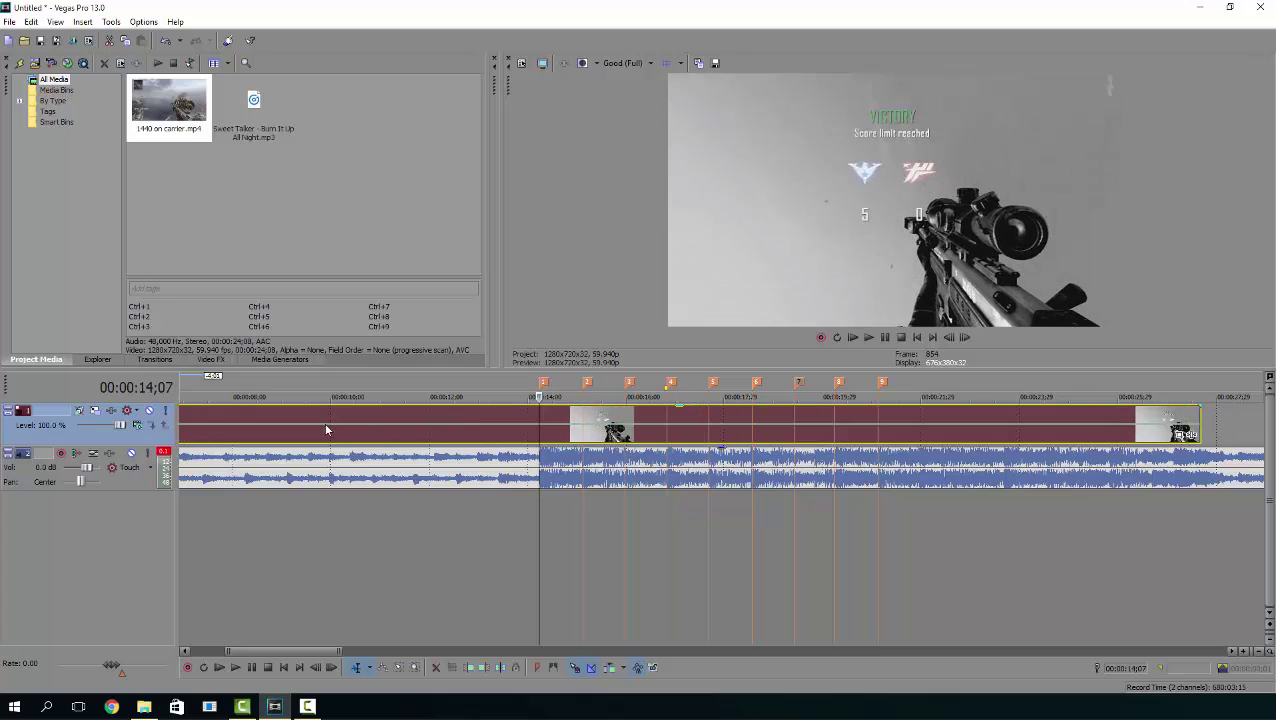
{"action": "left_click_drag", "start_coordinate": [407, 421], "coordinate": [735, 421]}
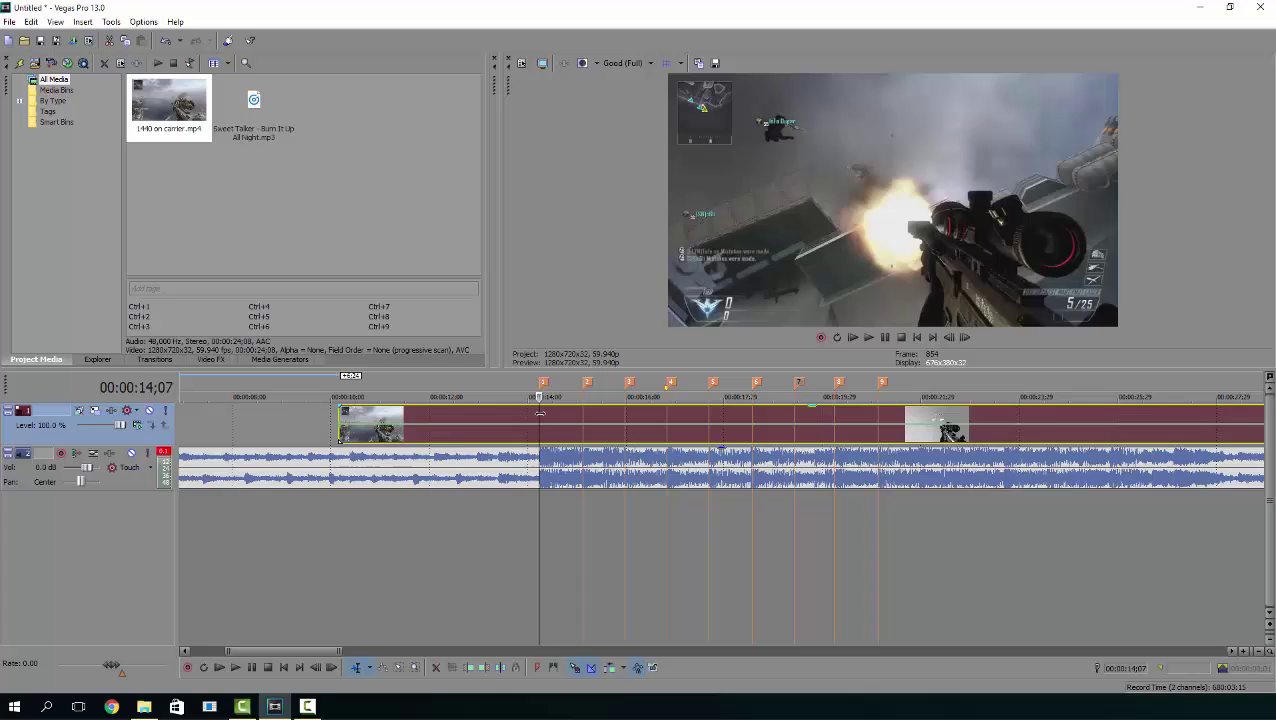
{"action": "left_click_drag", "start_coordinate": [540, 414], "coordinate": [581, 414]}
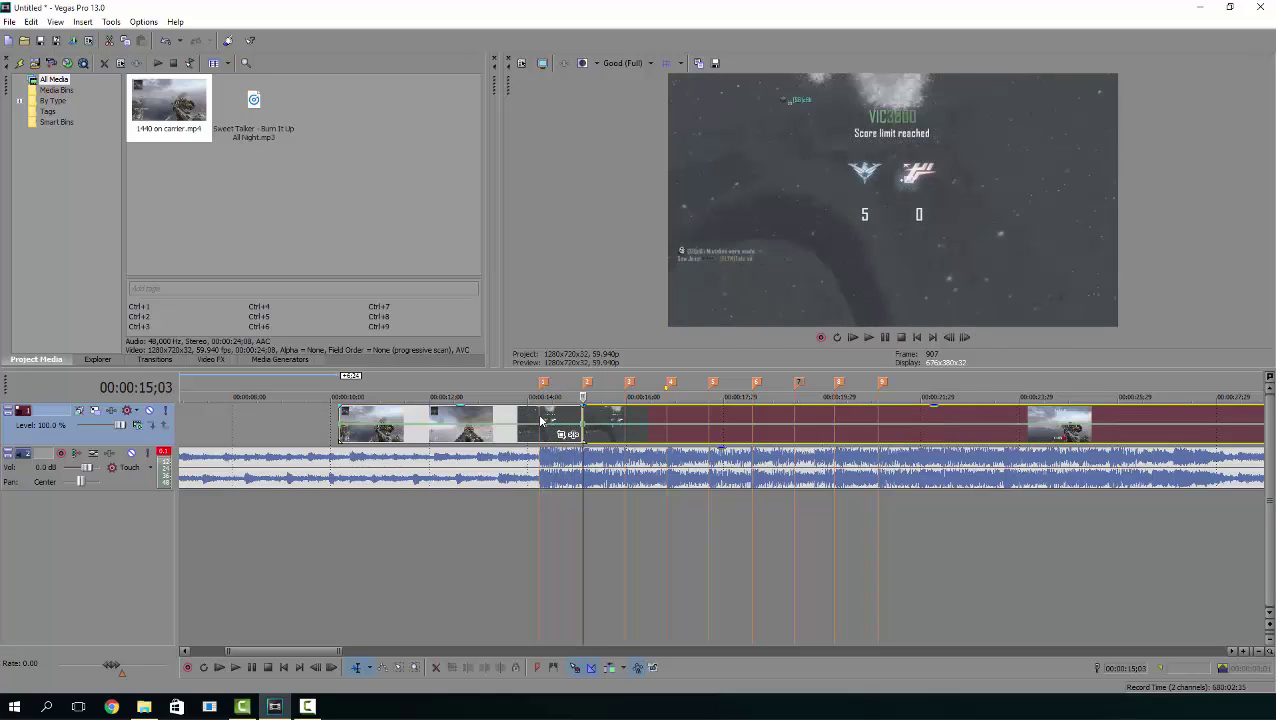
Step: Play and scrub through the montage up to the final killcam to check timing
{"action": "left_click", "coordinate": [598, 425]}
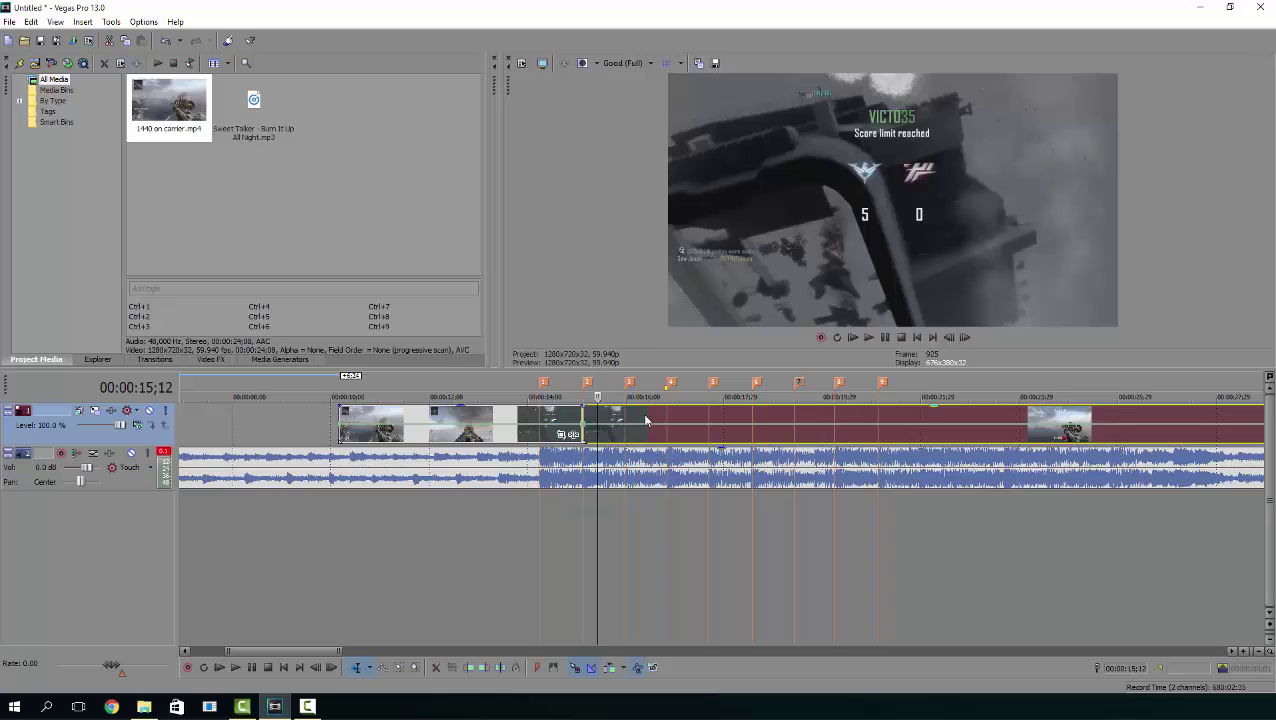
{"action": "scroll", "coordinate": [633, 425], "scroll_direction": "up", "scroll_amount": 2}
{"action": "scroll", "coordinate": [633, 425], "scroll_direction": "up", "scroll_amount": 2}
{"action": "scroll", "coordinate": [633, 425], "scroll_direction": "up", "scroll_amount": 2}
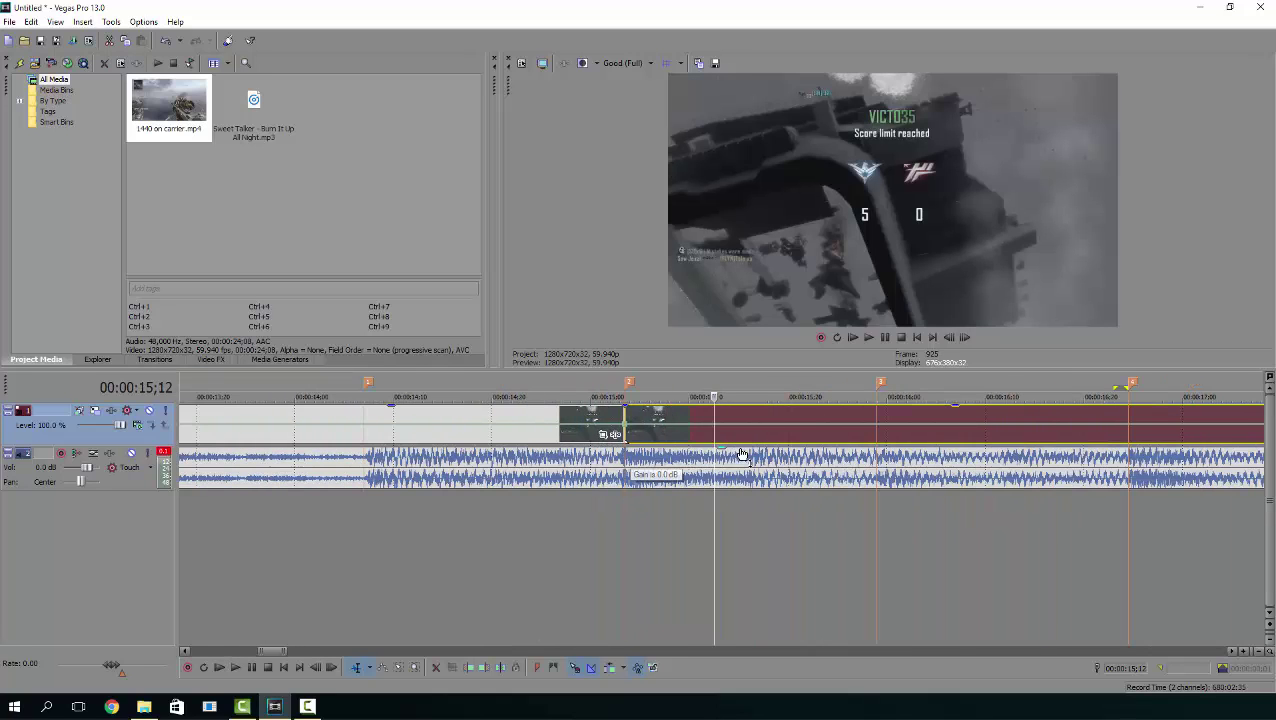
{"action": "left_click_drag", "start_coordinate": [277, 655], "coordinate": [296, 629]}
{"action": "scroll", "coordinate": [411, 532], "scroll_direction": "down", "scroll_amount": 2}
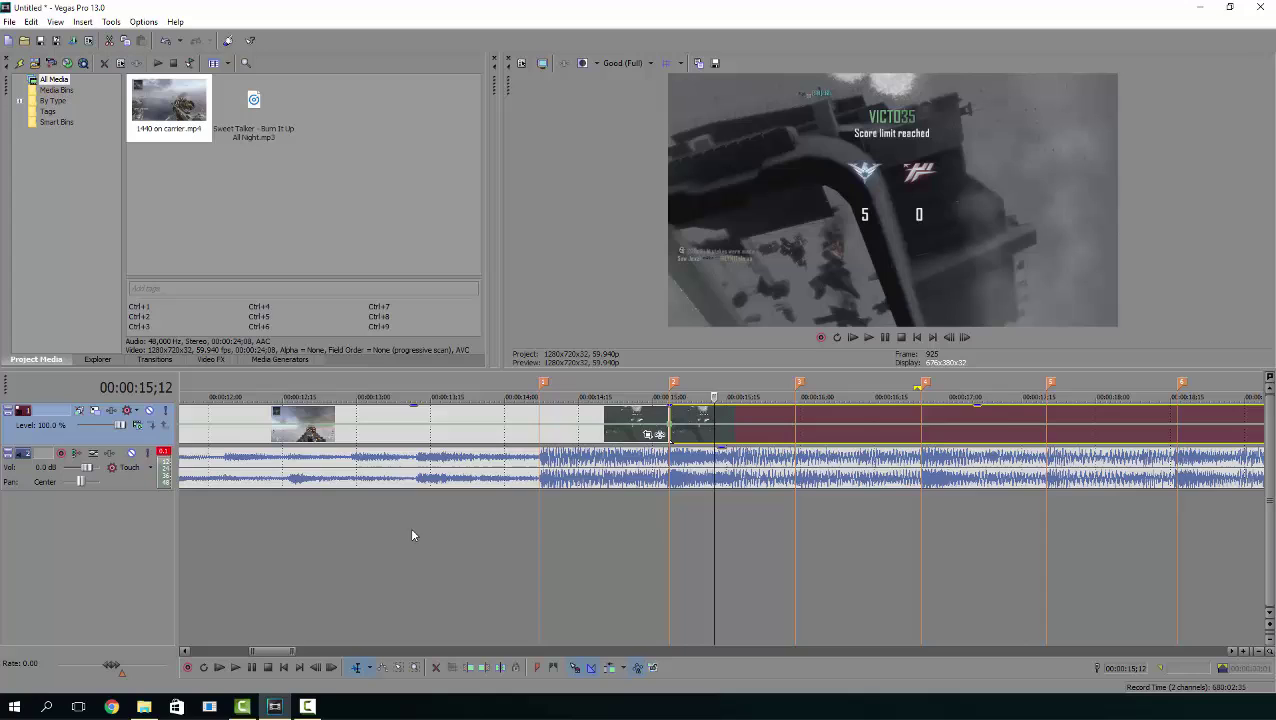
{"action": "scroll", "coordinate": [616, 472], "scroll_direction": "down", "scroll_amount": 1}
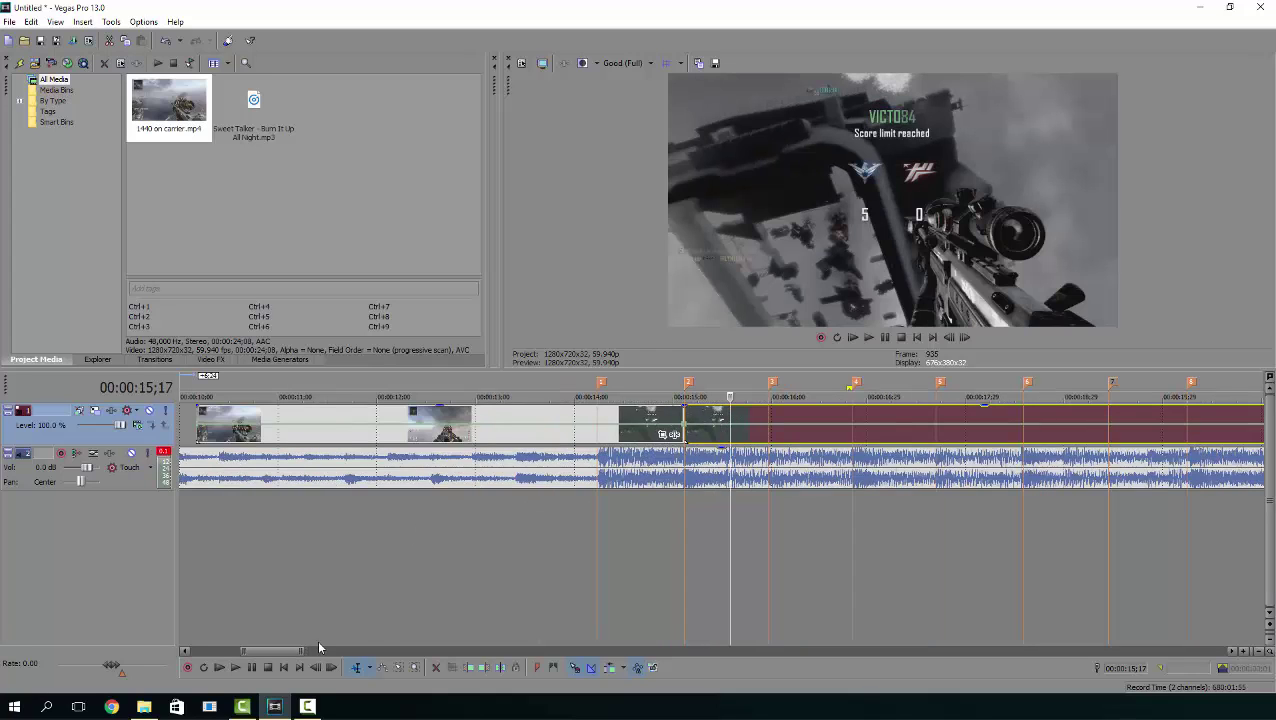
{"action": "key", "text": "space"}
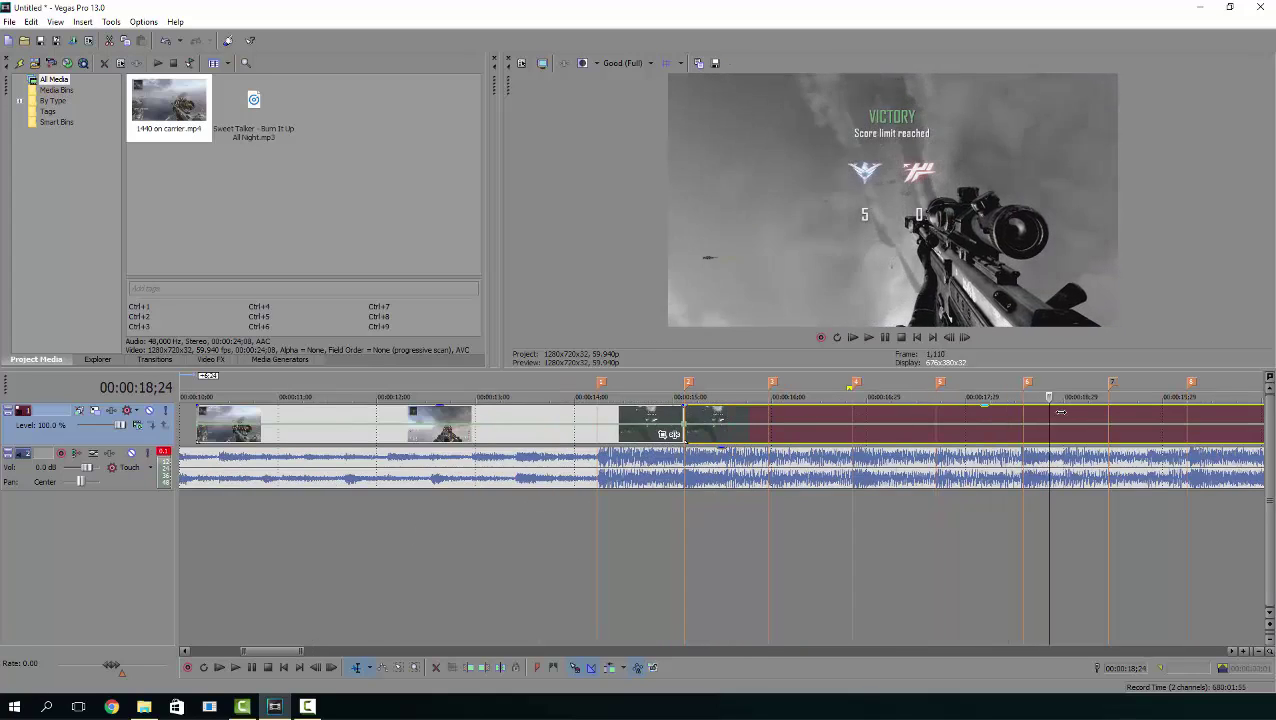
{"action": "left_click_drag", "start_coordinate": [270, 655], "coordinate": [301, 655]}
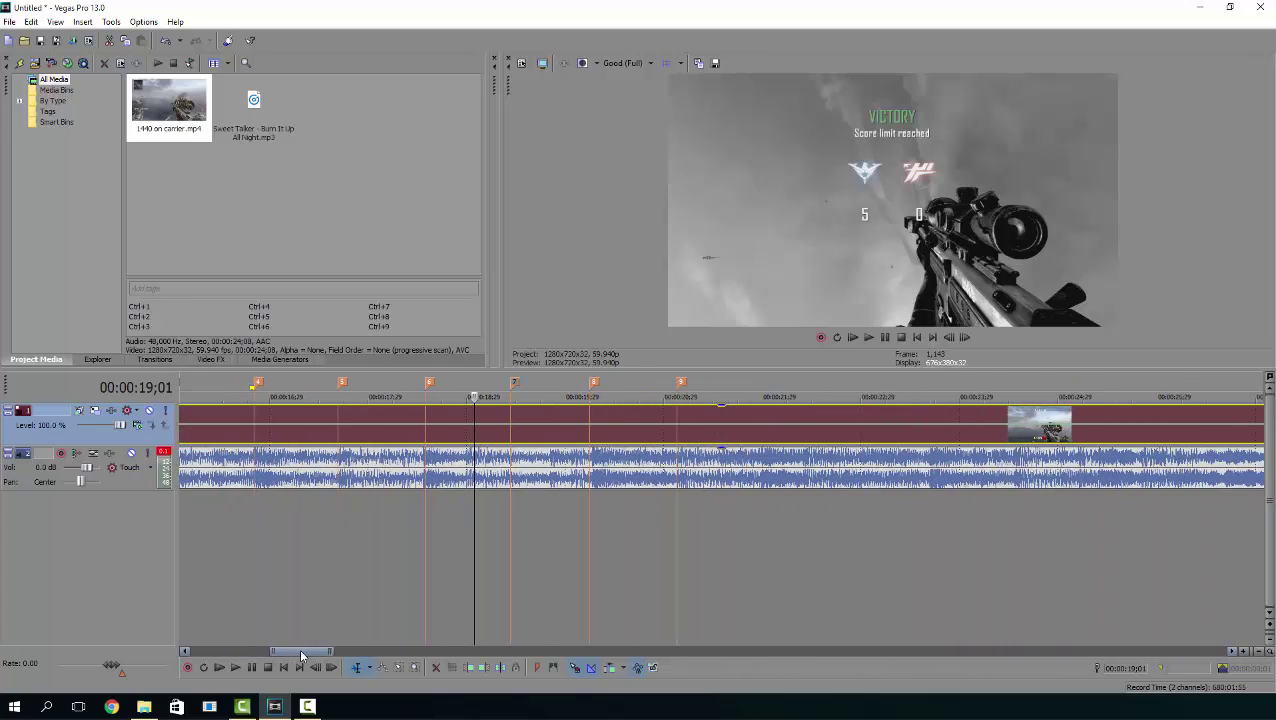
{"action": "mouse_move", "coordinate": [476, 416]}
{"action": "left_mouse_down"}
{"action": "mouse_move", "coordinate": [1130, 438]}
{"action": "mouse_move", "coordinate": [1005, 437]}
{"action": "left_mouse_up"}
{"action": "left_click", "coordinate": [870, 339]}
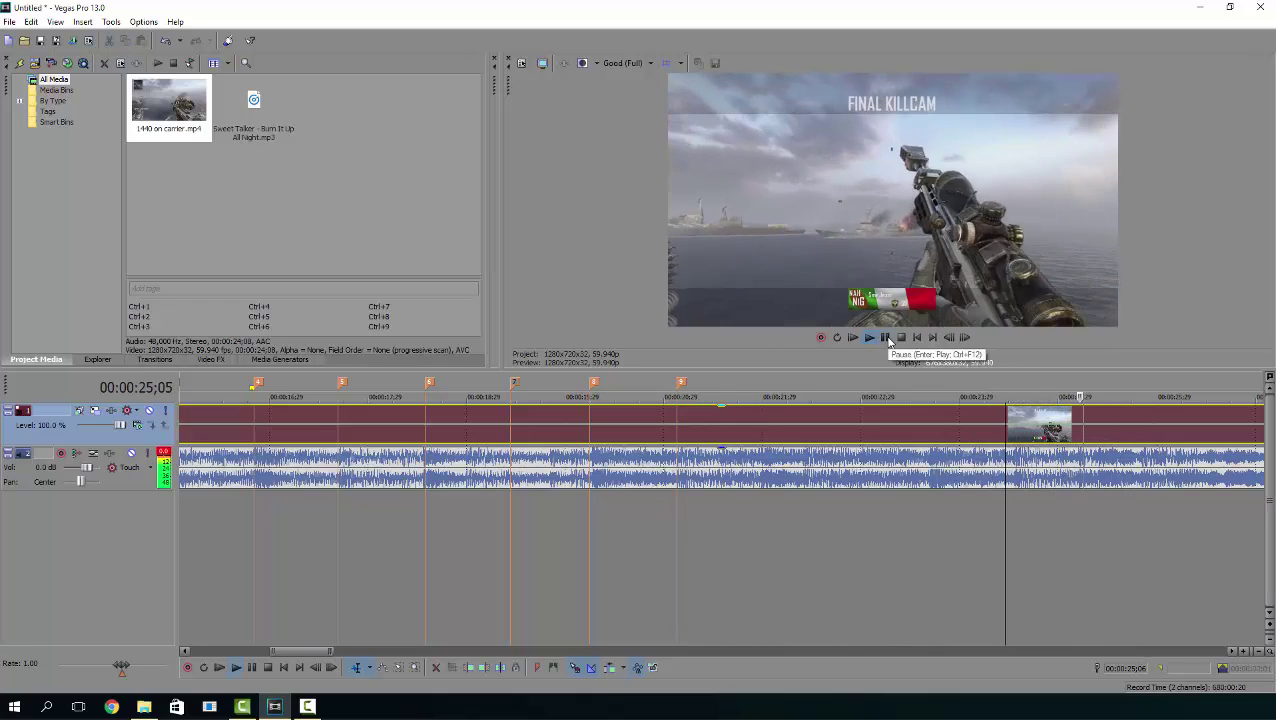
{"action": "left_click", "coordinate": [886, 338]}
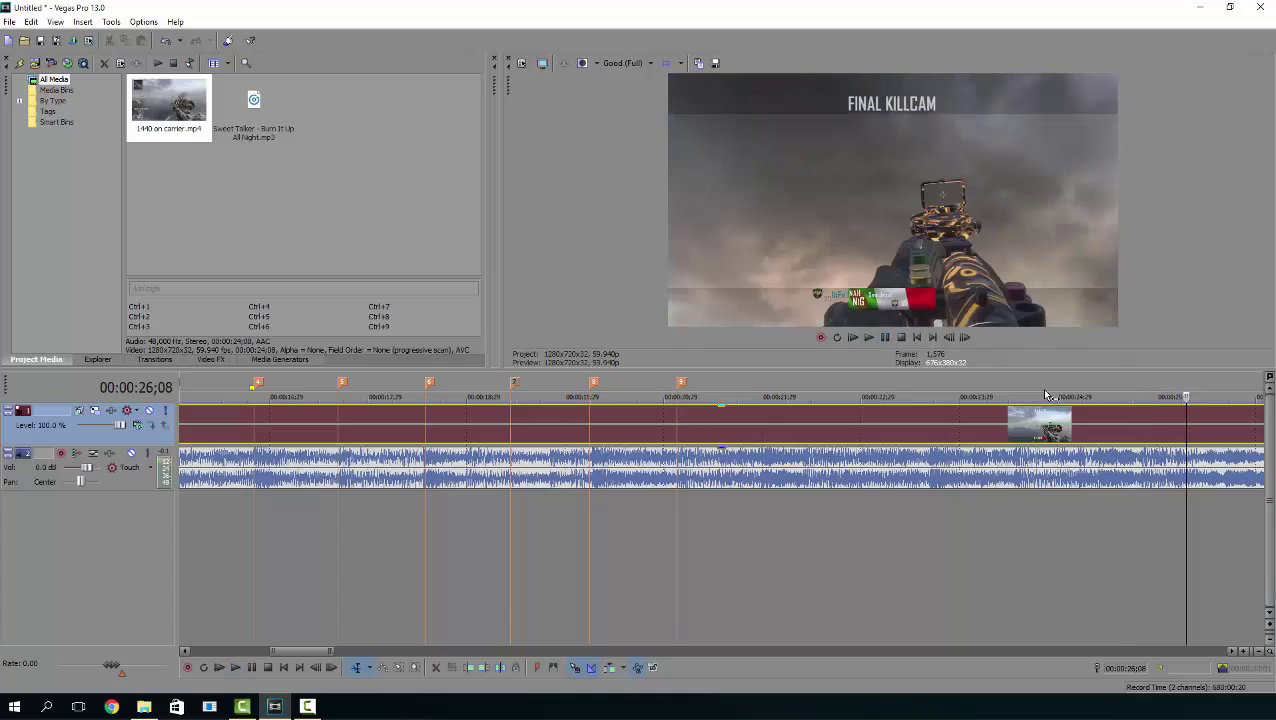
Step: Split the footage near 24 seconds, delete the tail, and reposition the remaining event
{"action": "mouse_move", "coordinate": [1182, 414]}
{"action": "left_mouse_down"}
{"action": "mouse_move", "coordinate": [1066, 418]}
{"action": "mouse_move", "coordinate": [1119, 428]}
{"action": "left_mouse_up"}
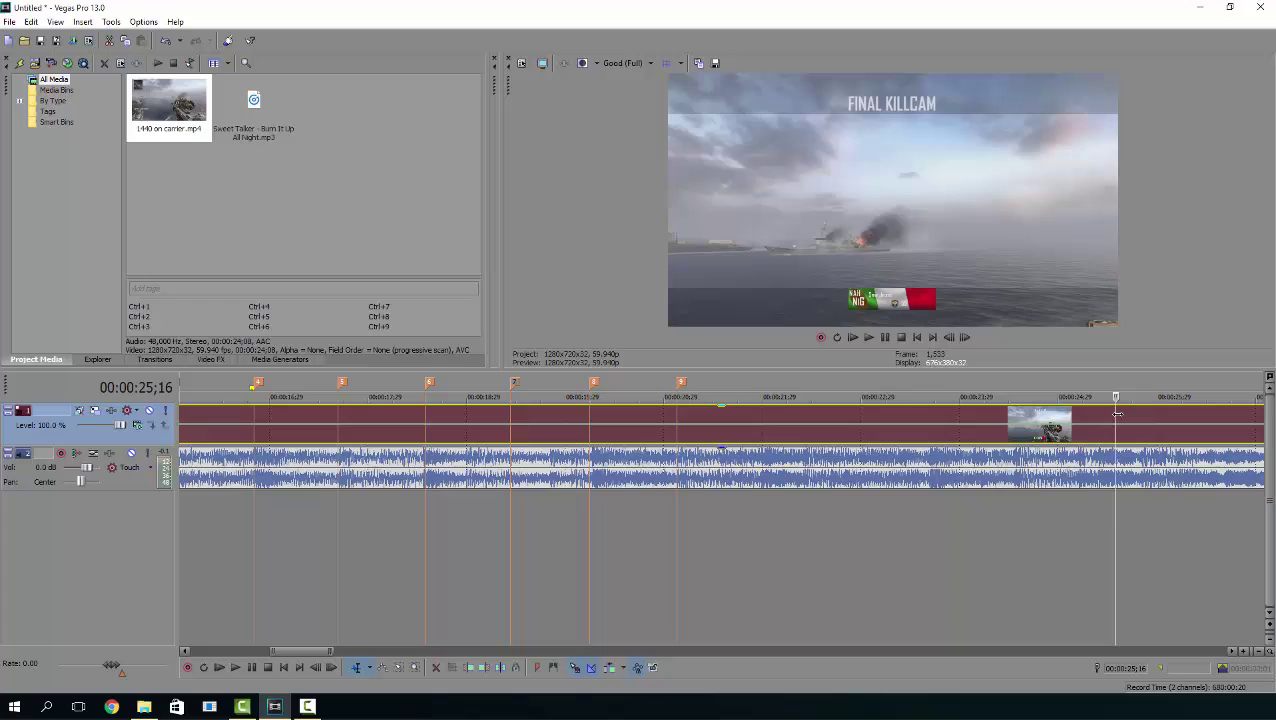
{"action": "key", "text": "s"}
{"action": "left_click", "coordinate": [1063, 420]}
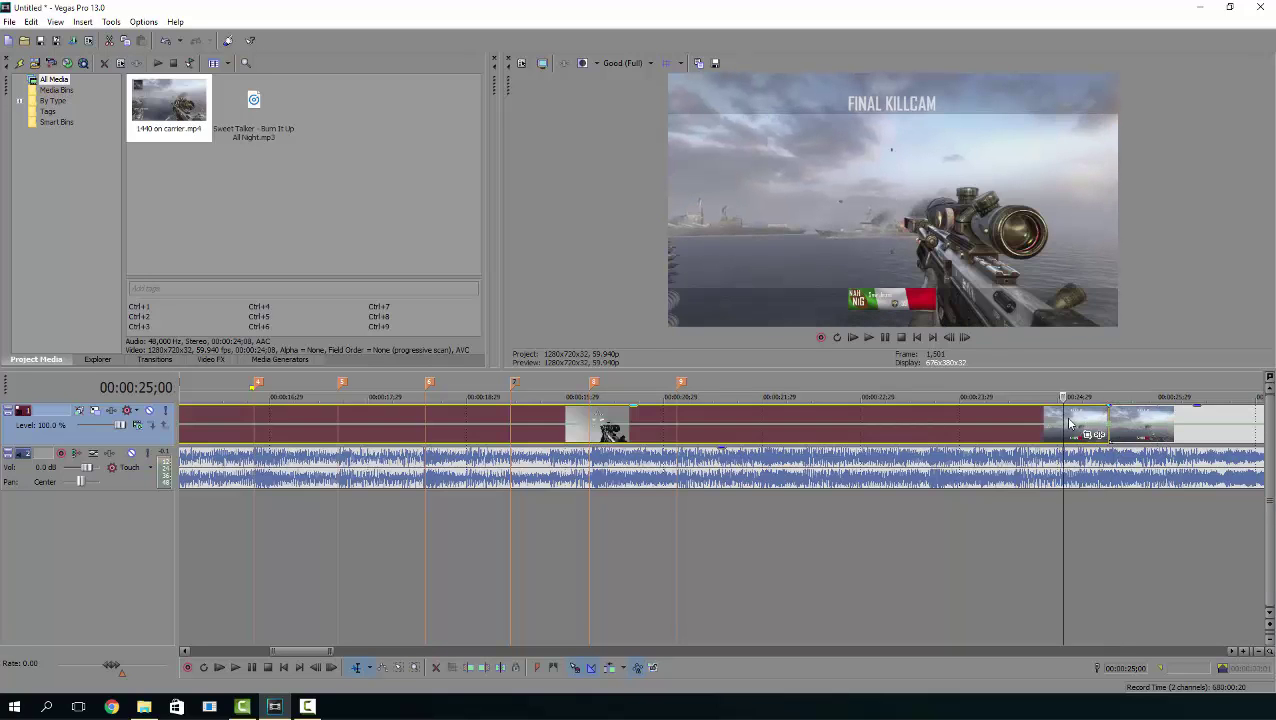
{"action": "key", "text": "Delete"}
{"action": "mouse_move", "coordinate": [1145, 443]}
{"action": "left_mouse_down"}
{"action": "mouse_move", "coordinate": [293, 445]}
{"action": "mouse_move", "coordinate": [665, 449]}
{"action": "left_mouse_up"}
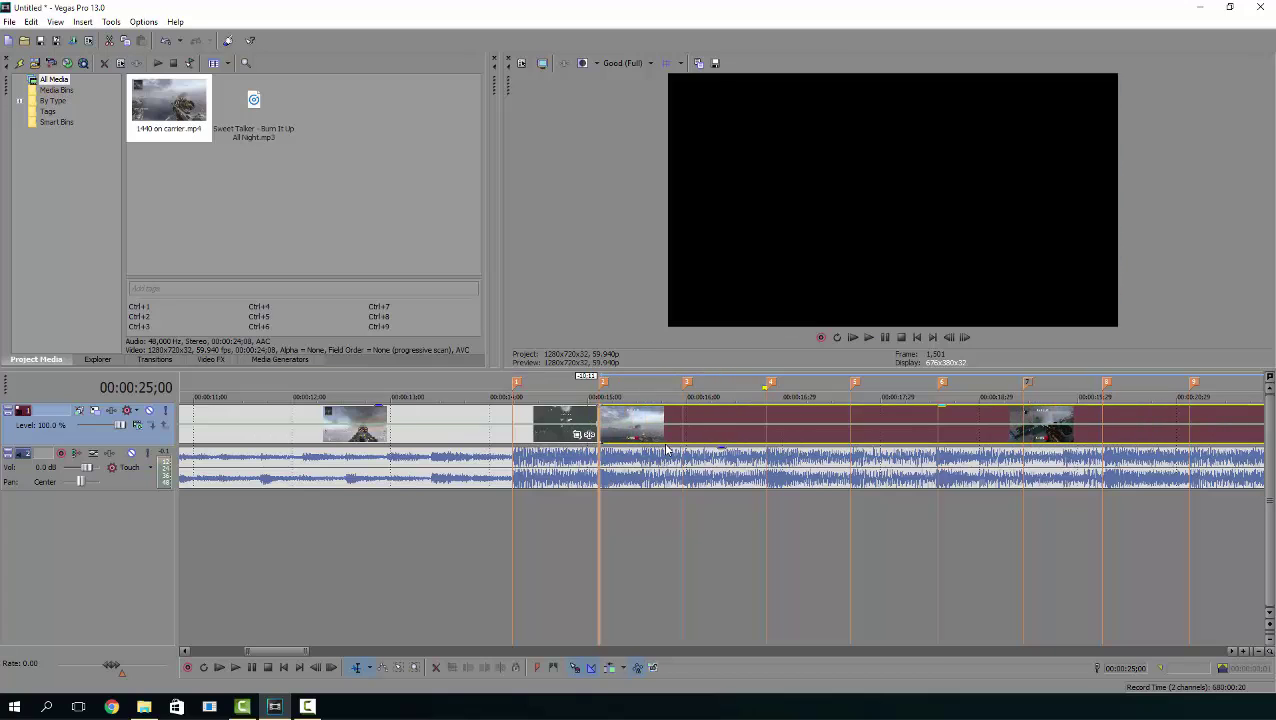
{"action": "scroll", "coordinate": [406, 487], "scroll_direction": "up", "scroll_amount": 3}
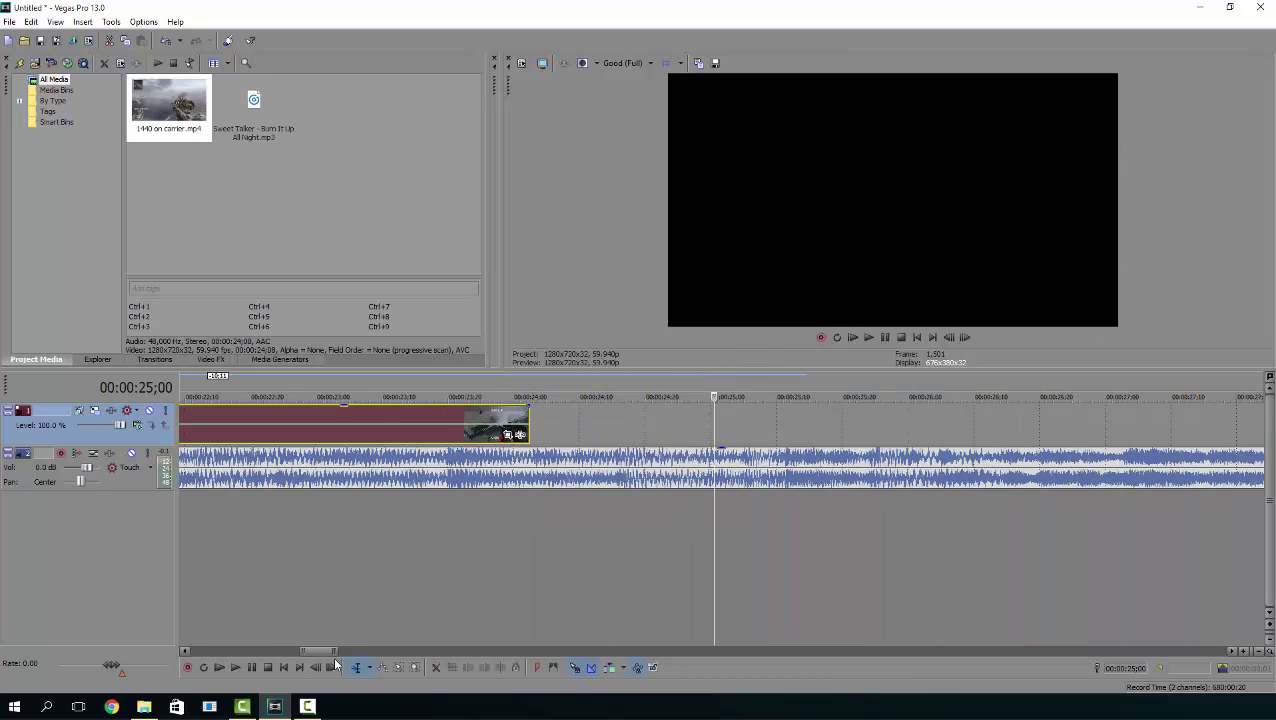
Step: Add velocity points just before and just after the first beat marker near 15 seconds
{"action": "left_click_drag", "start_coordinate": [325, 656], "coordinate": [281, 656]}
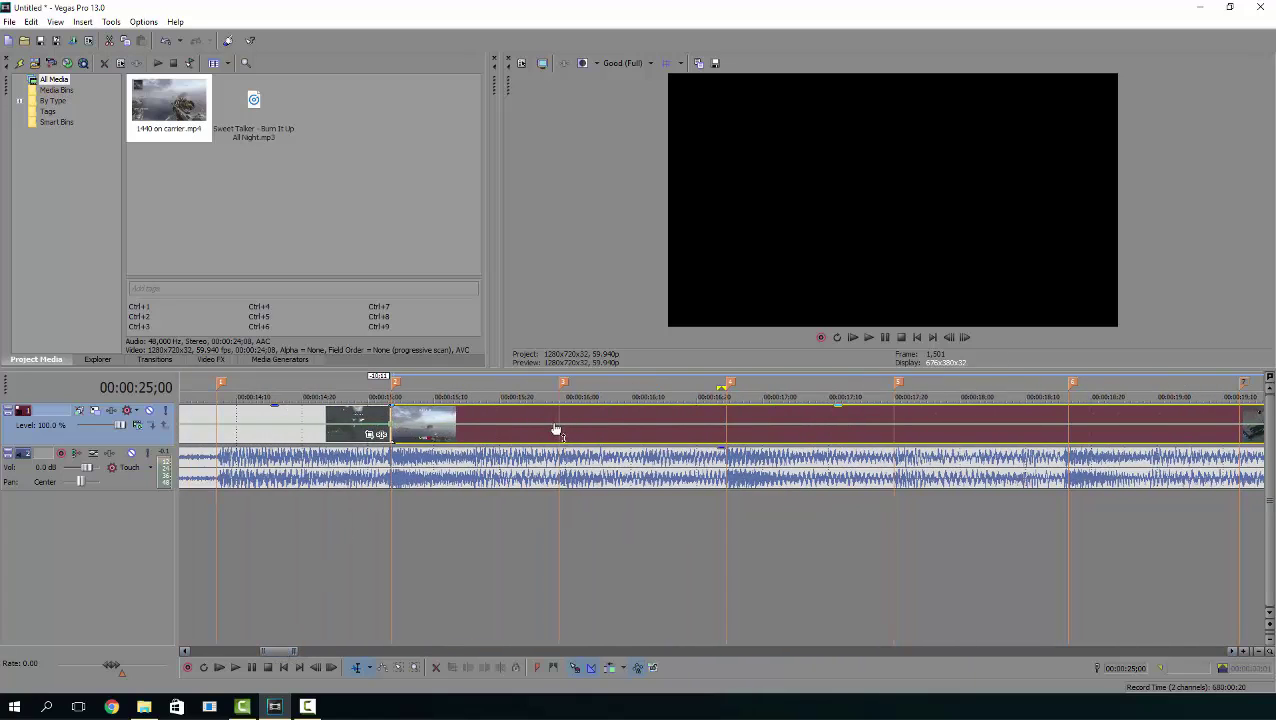
{"action": "left_click", "coordinate": [394, 428]}
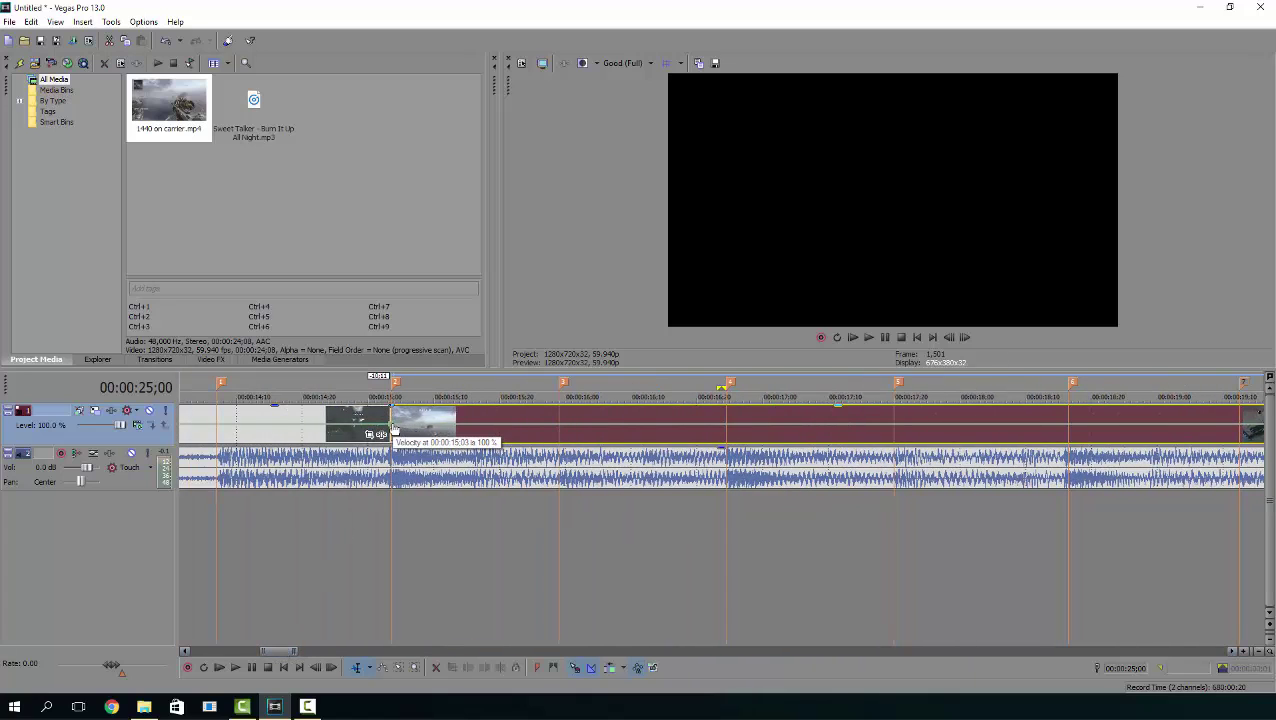
{"action": "left_click", "coordinate": [541, 413]}
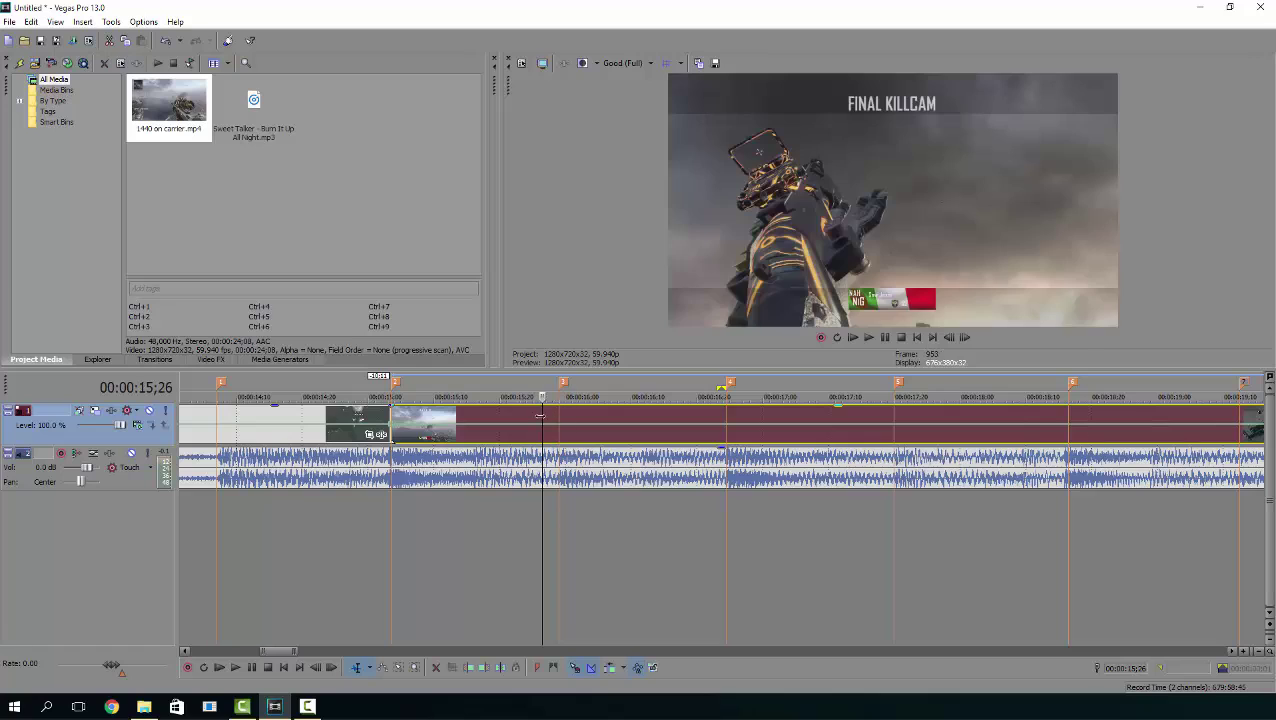
{"action": "double_click", "coordinate": [540, 426]}
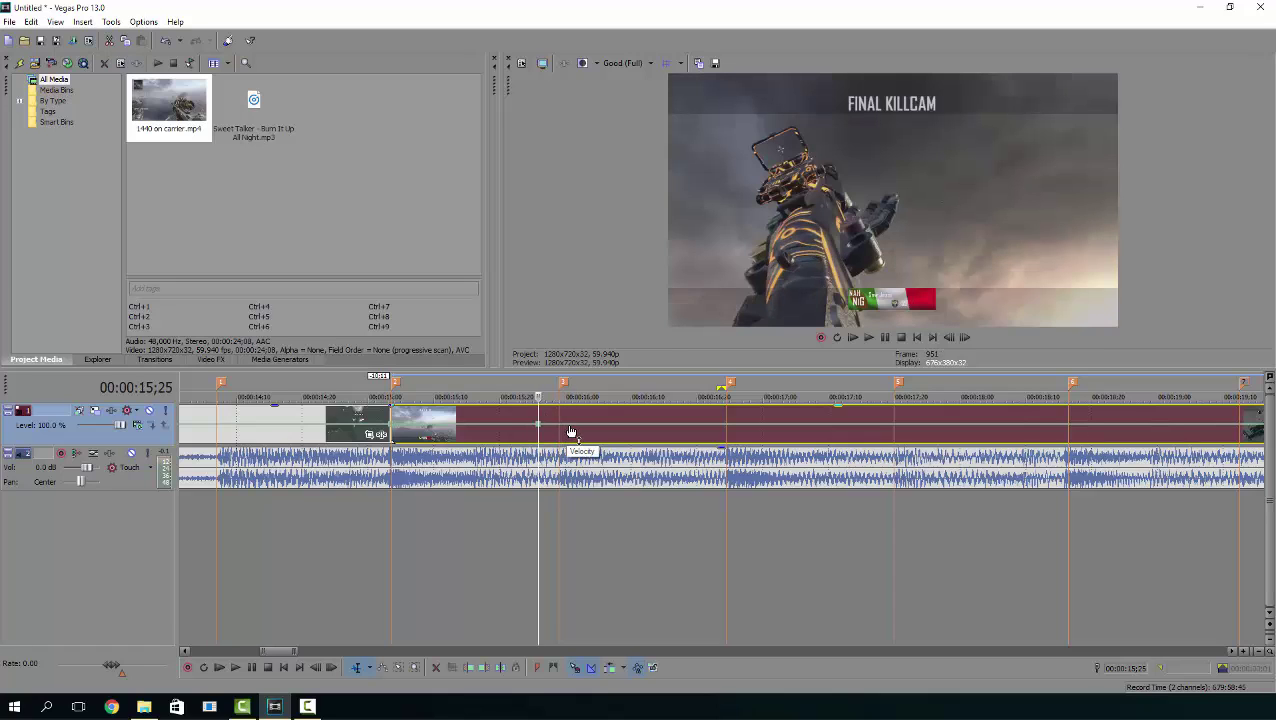
{"action": "left_click", "coordinate": [578, 428]}
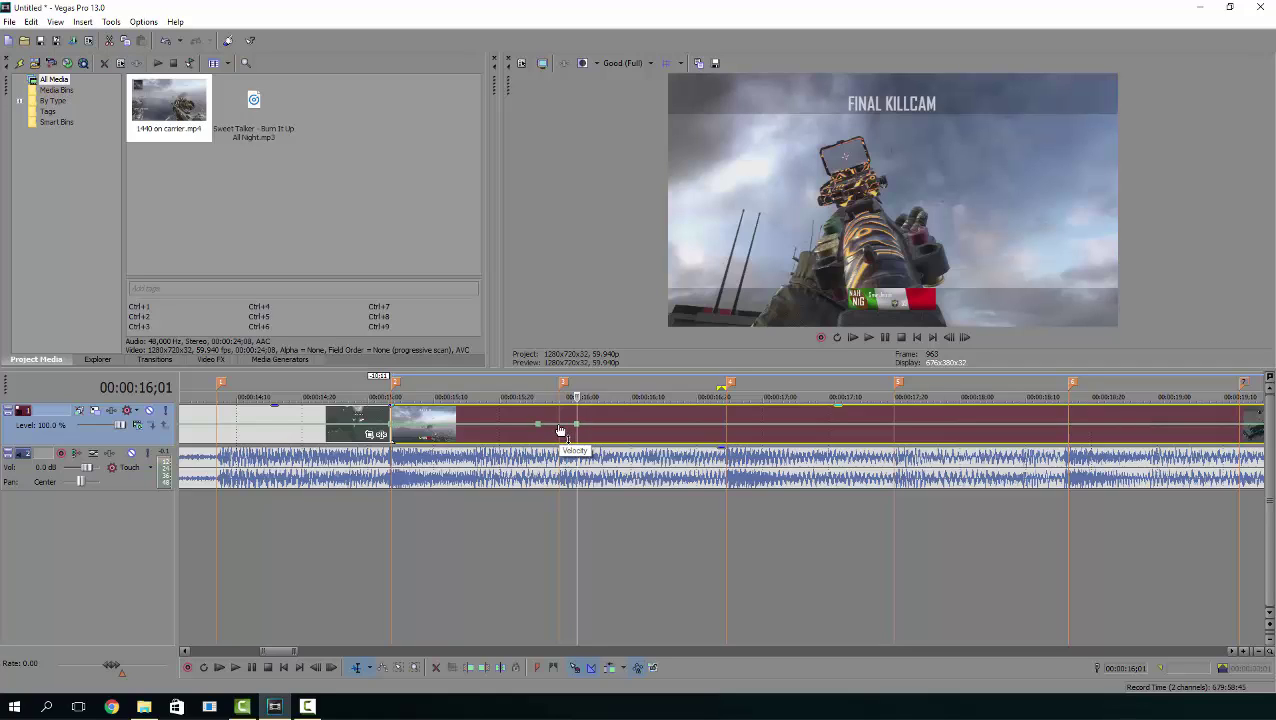
{"action": "double_click", "coordinate": [560, 430]}
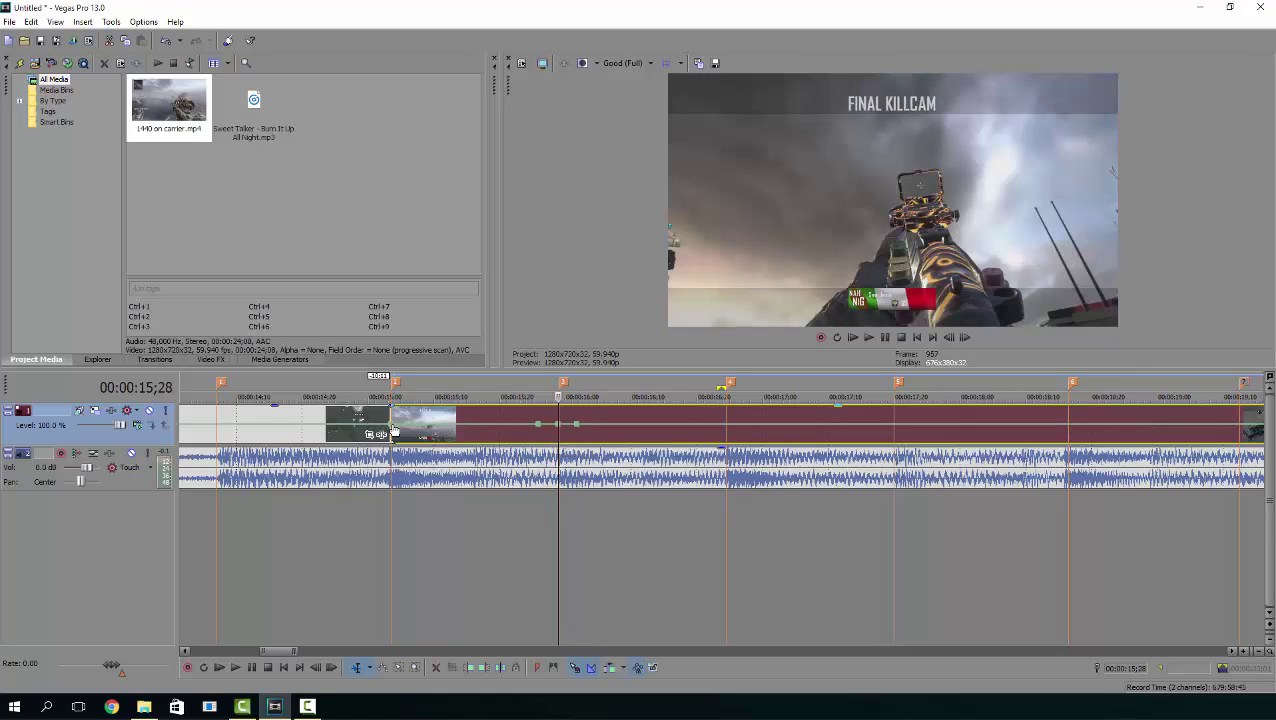
Step: Raise the clip's starting velocity and lift the middle point into a speed peak on the beat
{"action": "mouse_move", "coordinate": [394, 430]}
{"action": "left_click_drag", "start_coordinate": [392, 428], "coordinate": [391, 410]}
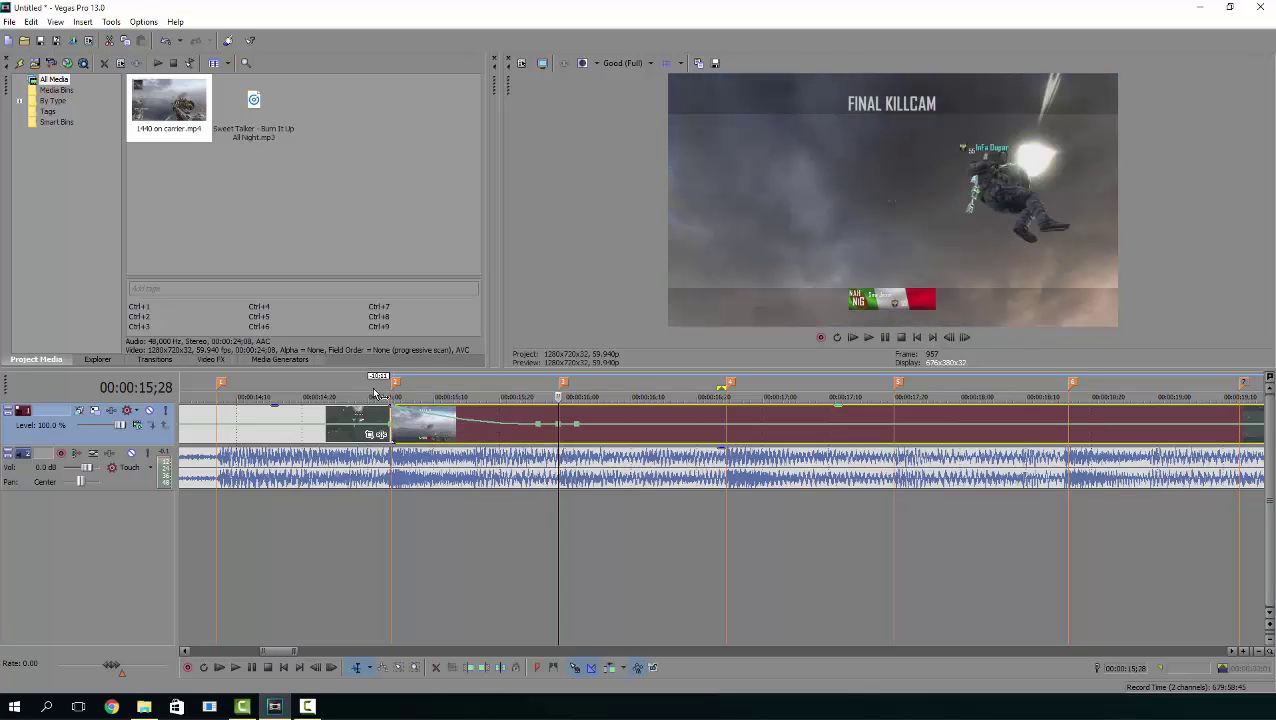
{"action": "left_click", "coordinate": [376, 393]}
{"action": "left_click", "coordinate": [869, 338]}
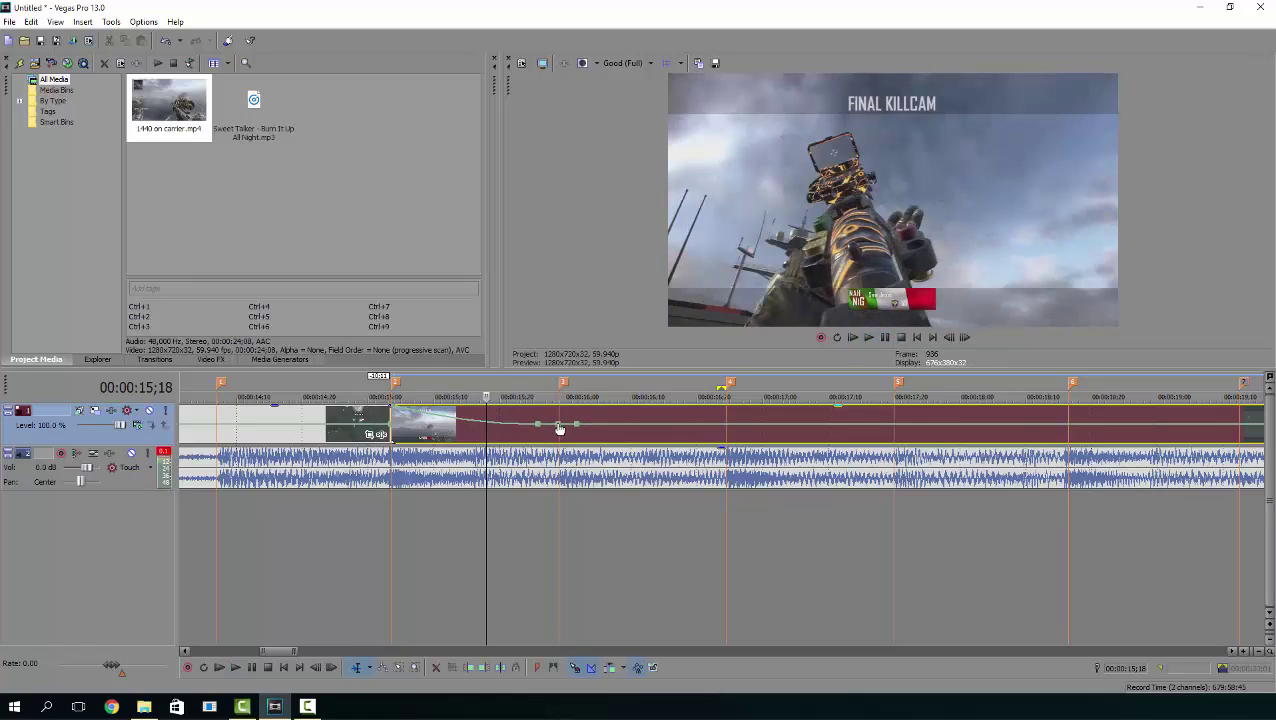
{"action": "left_click_drag", "start_coordinate": [558, 425], "coordinate": [560, 410]}
{"action": "left_click", "coordinate": [560, 390]}
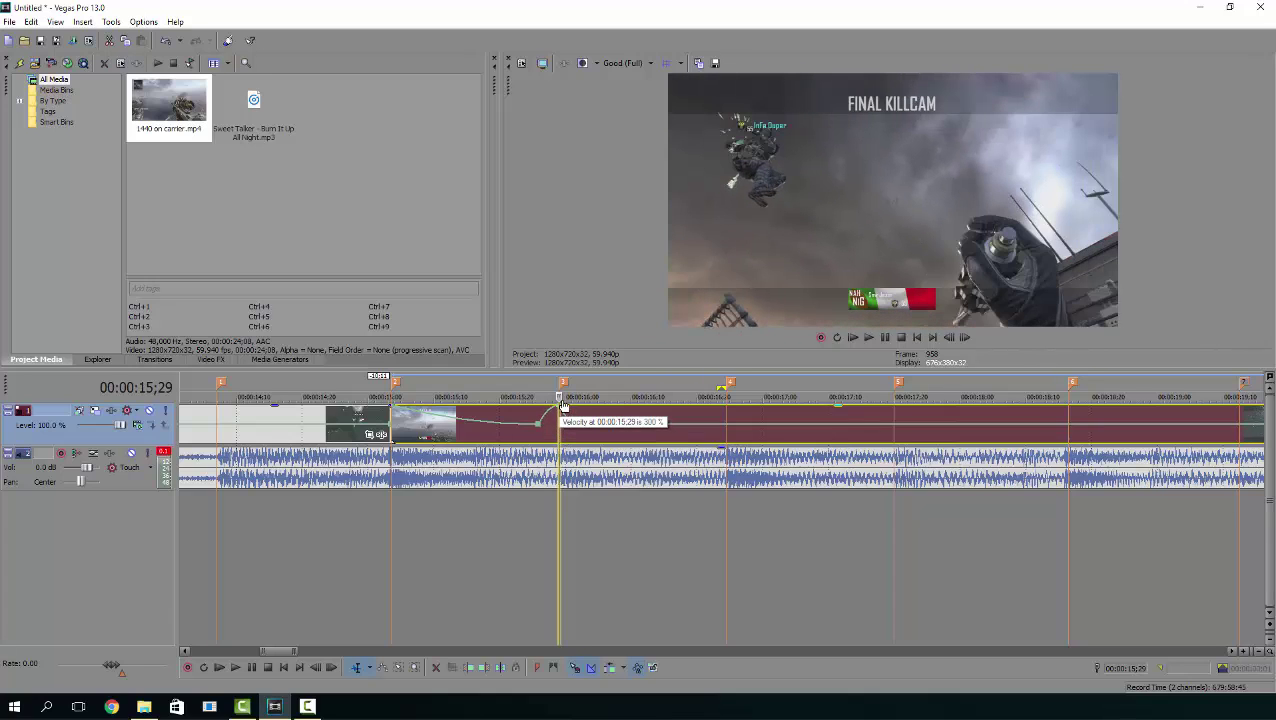
Step: Preview the first ramp, then add speed peaks around 300% on the second and third beat markers
{"action": "left_click", "coordinate": [368, 394]}
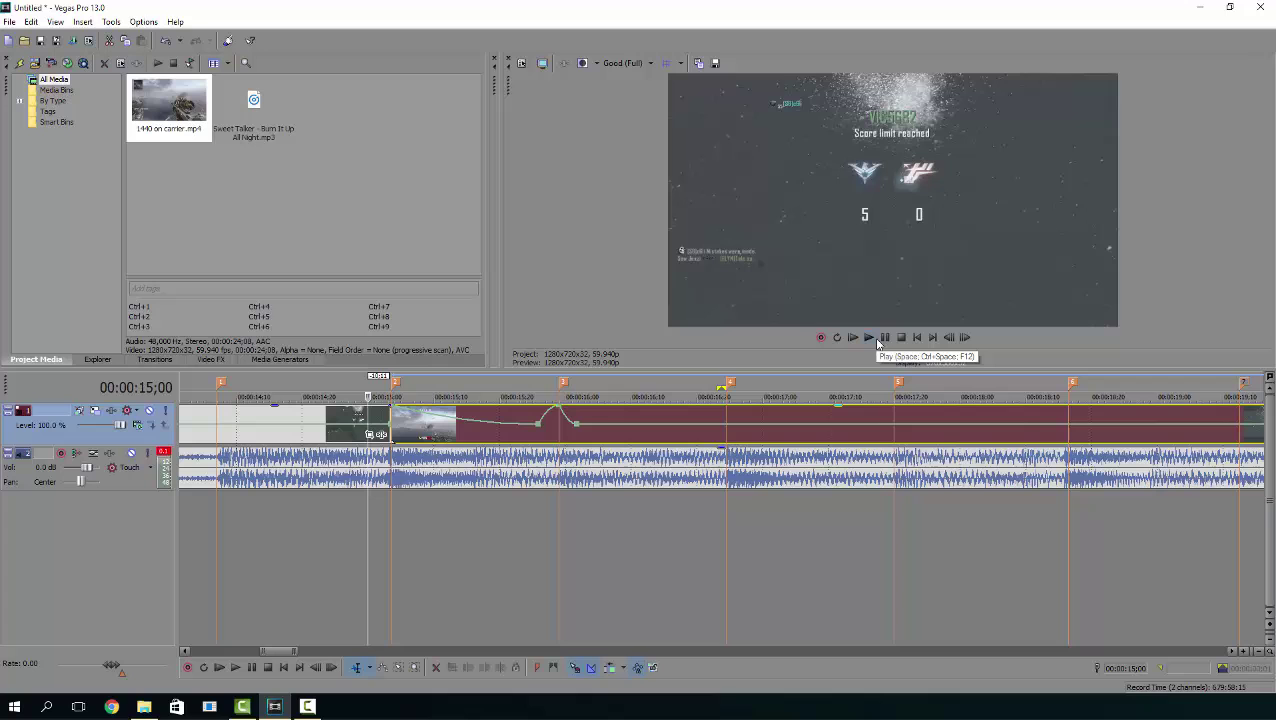
{"action": "left_click", "coordinate": [877, 342]}
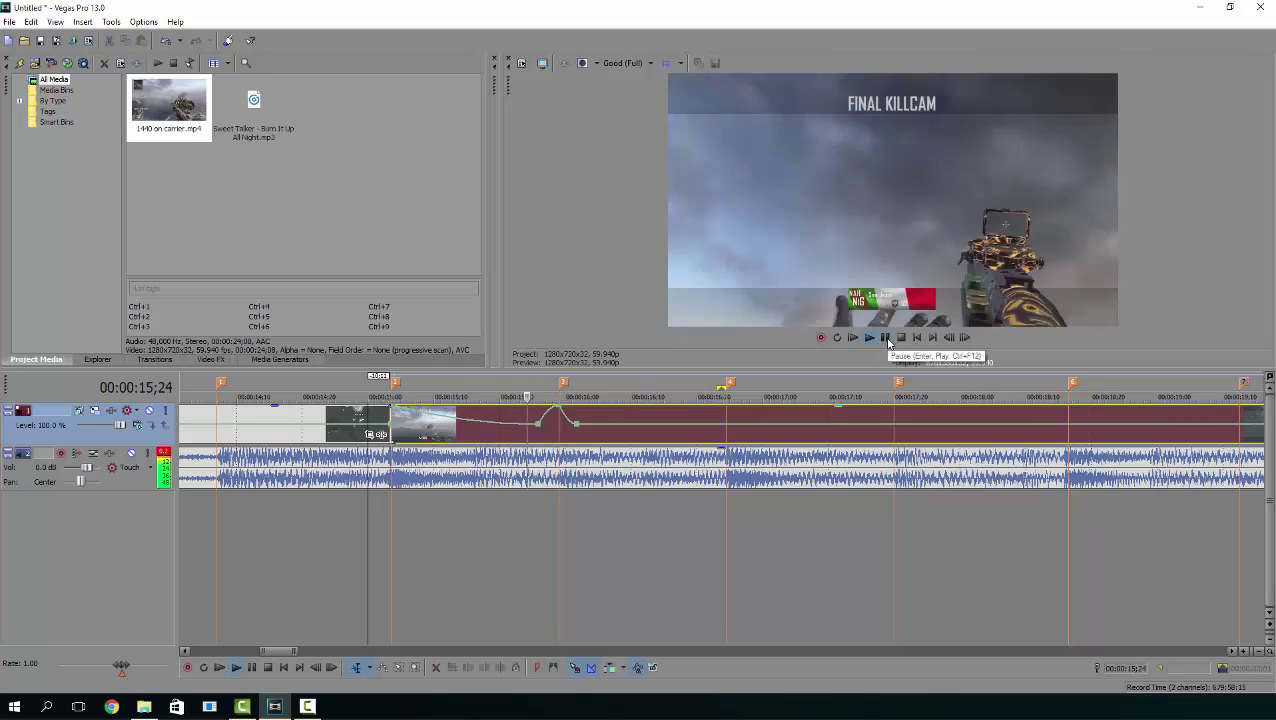
{"action": "left_click", "coordinate": [886, 340]}
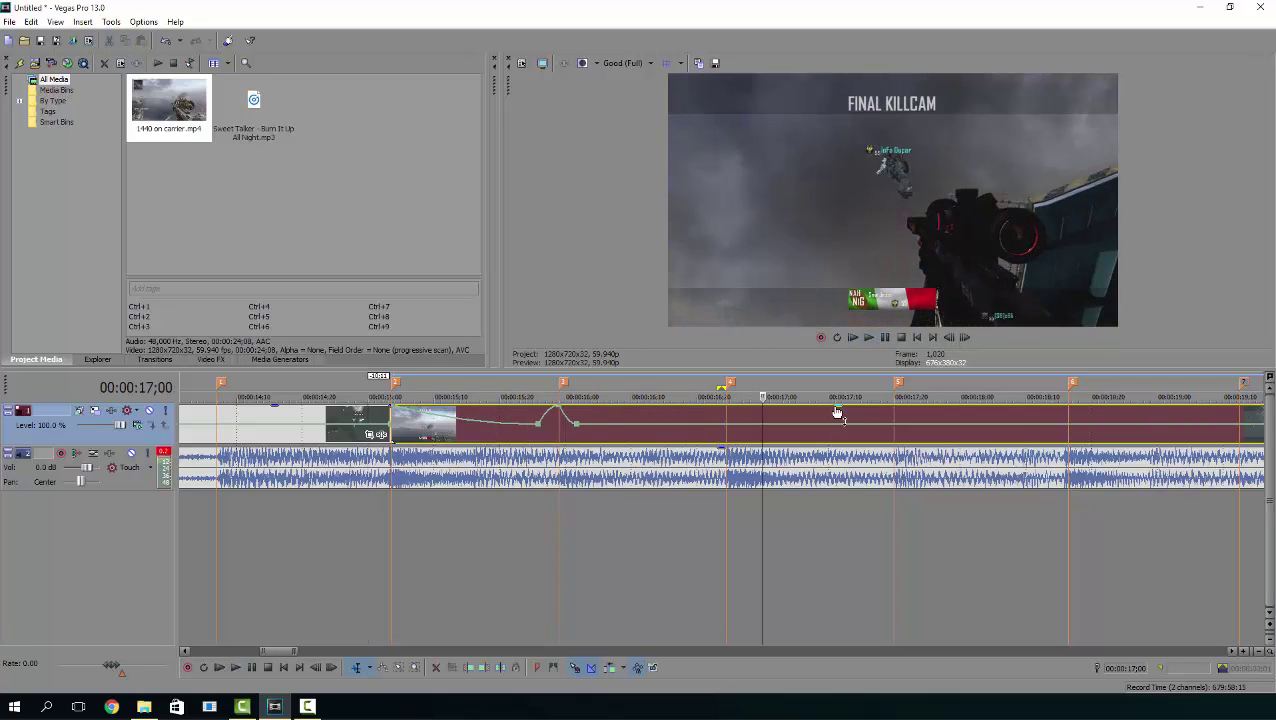
{"action": "double_click", "coordinate": [709, 424]}
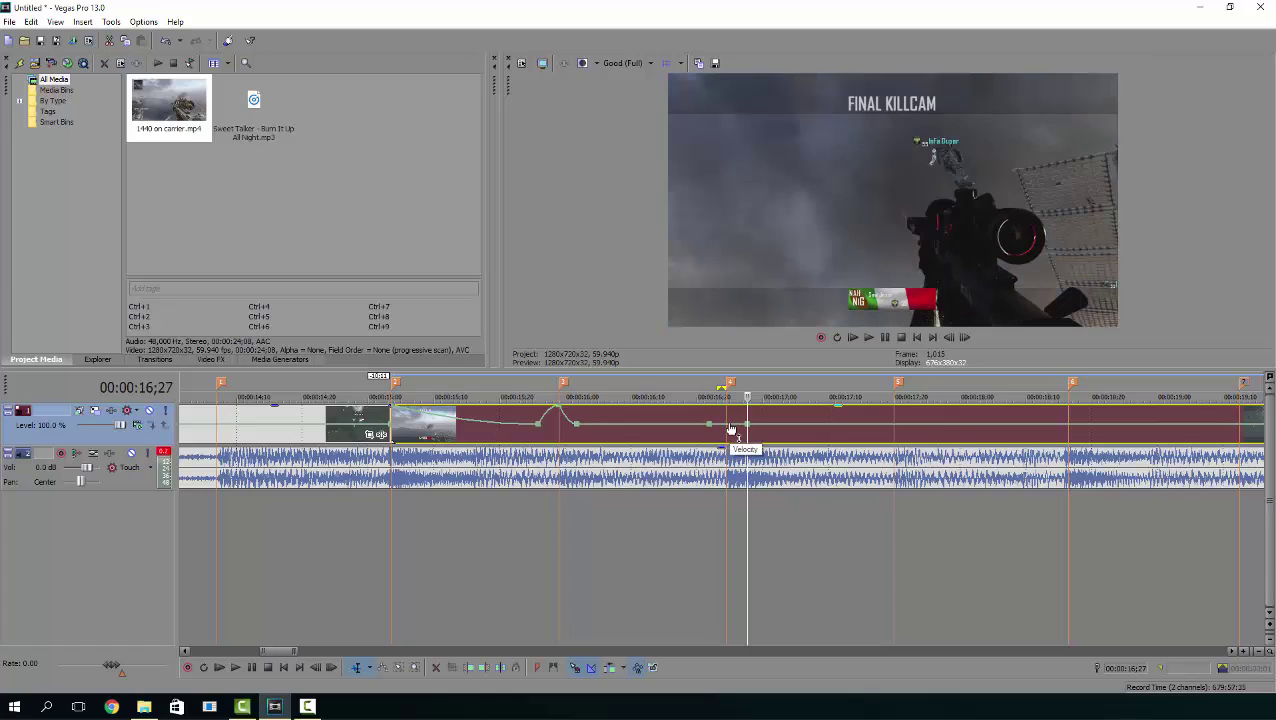
{"action": "double_click", "coordinate": [729, 425]}
{"action": "left_click_drag", "start_coordinate": [729, 425], "coordinate": [728, 409]}
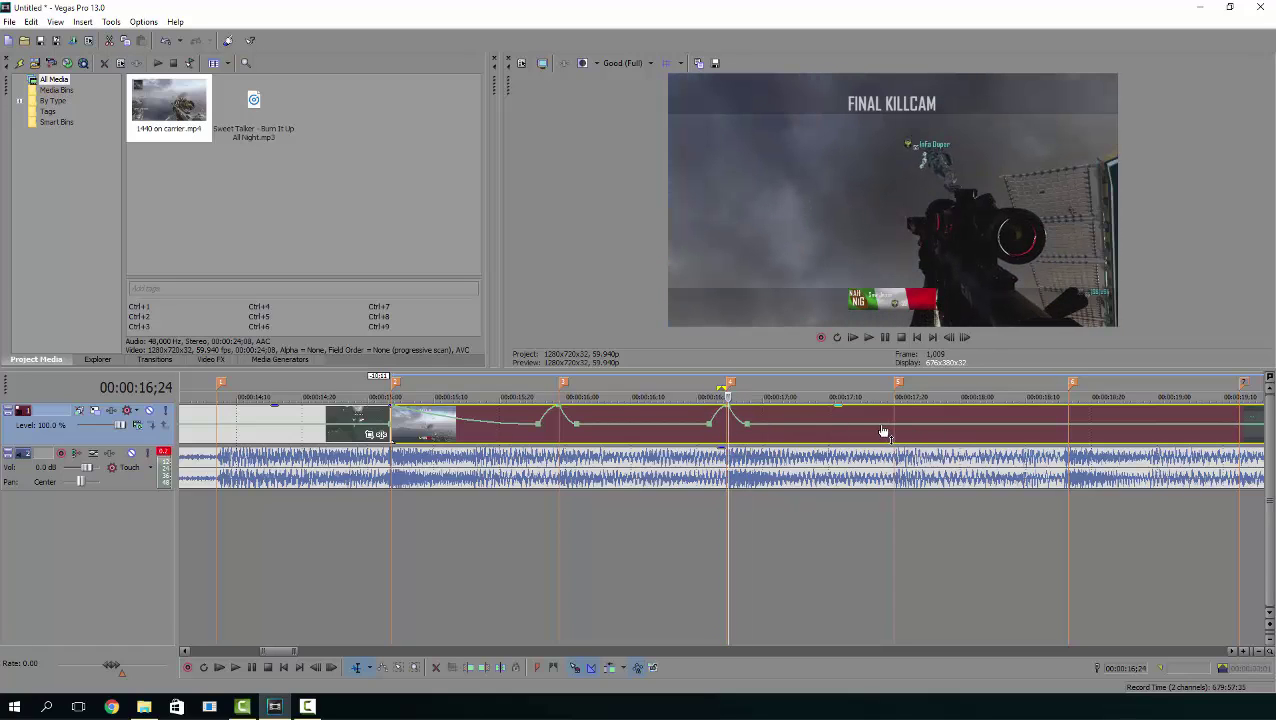
{"action": "double_click", "coordinate": [878, 425]}
{"action": "double_click", "coordinate": [895, 425]}
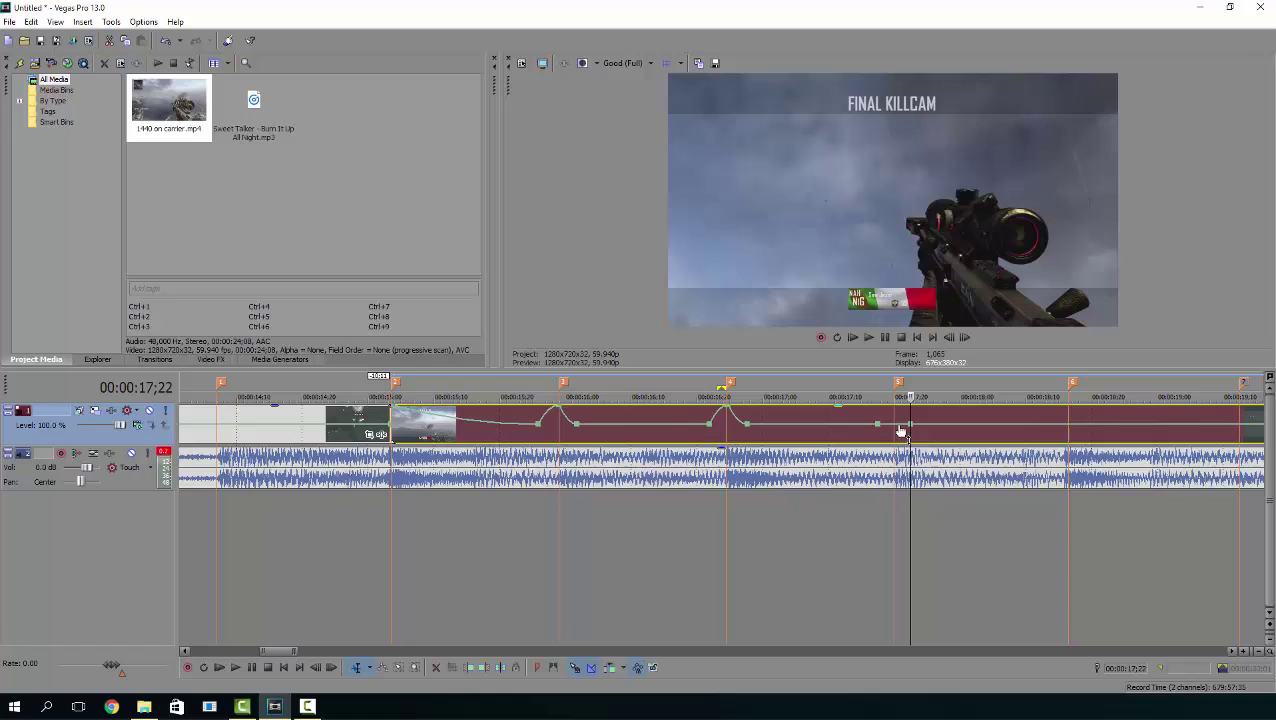
{"action": "left_click_drag", "start_coordinate": [895, 425], "coordinate": [1011, 403]}
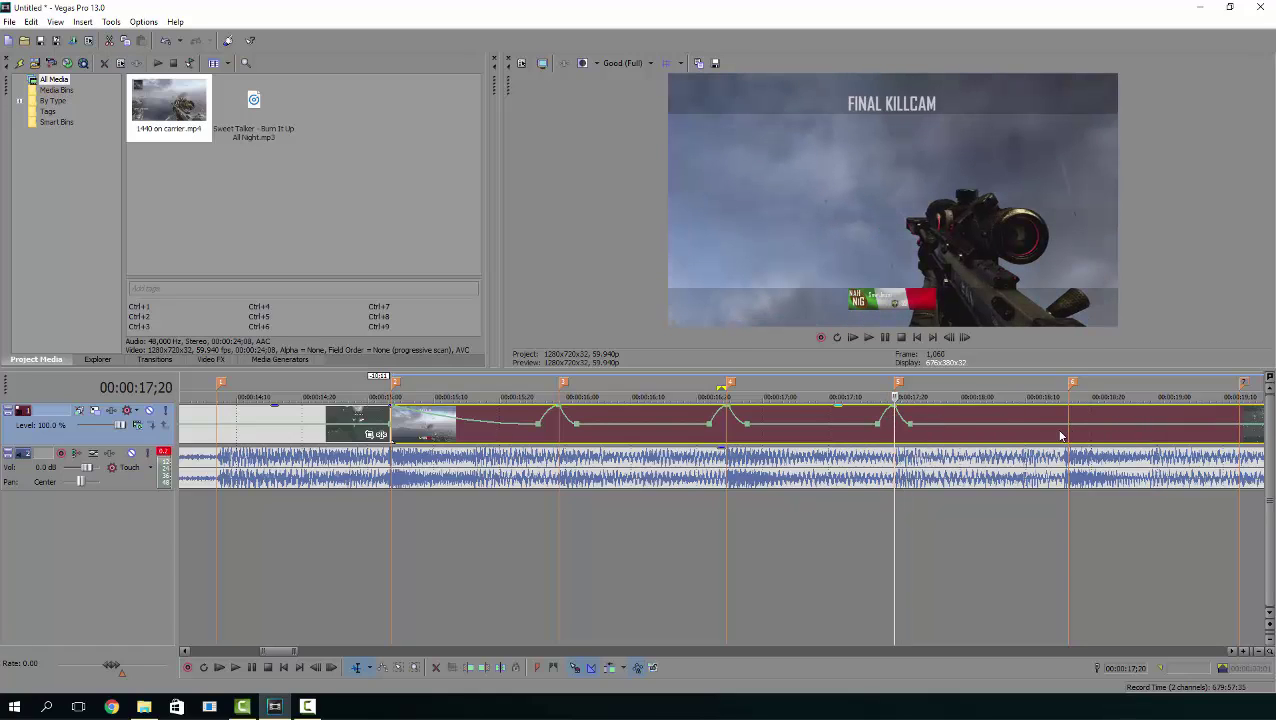
Step: Add a speed peak on the fourth beat marker and raise the opening velocity to about 176%
{"action": "double_click", "coordinate": [1049, 425]}
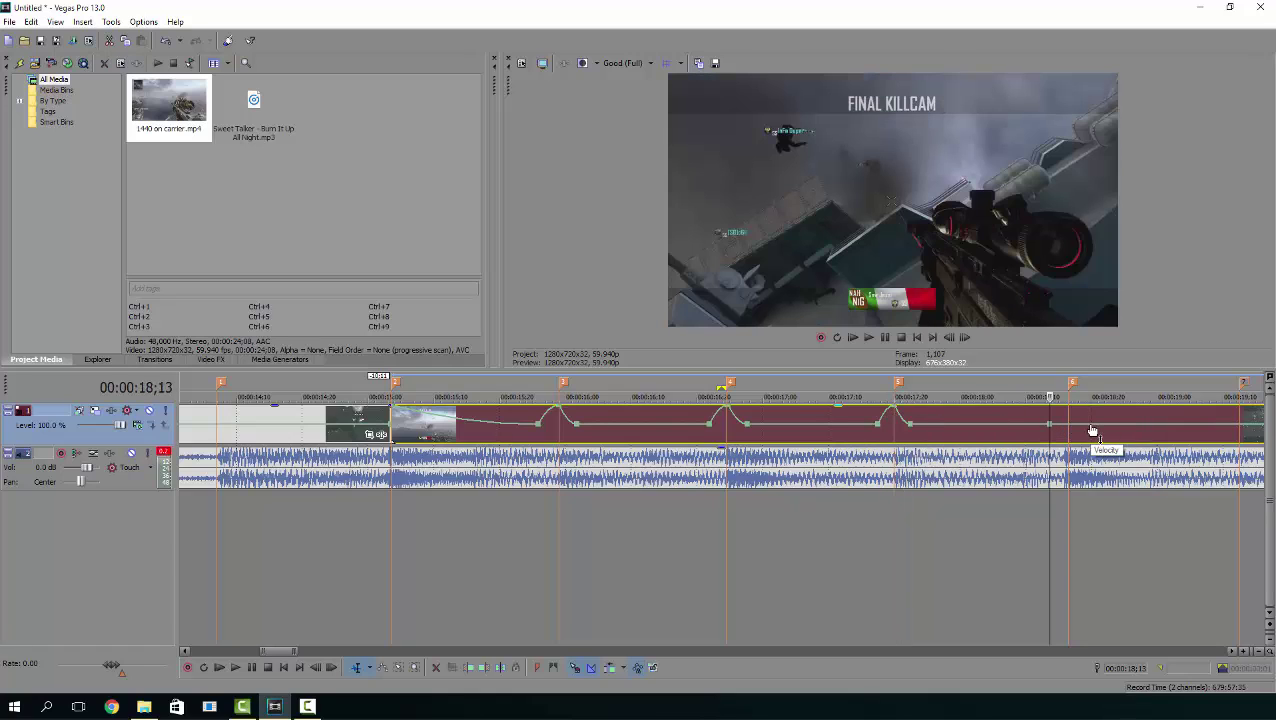
{"action": "double_click", "coordinate": [1090, 425]}
{"action": "double_click", "coordinate": [1068, 425]}
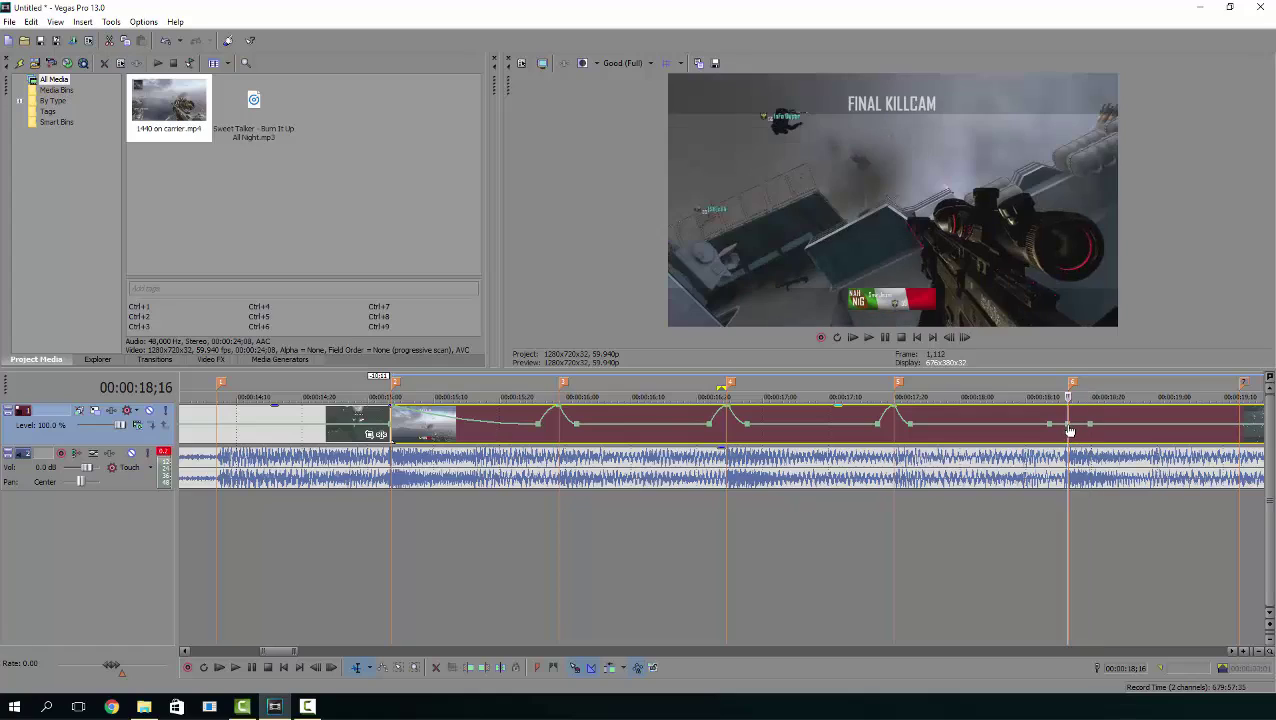
{"action": "left_click_drag", "start_coordinate": [1068, 425], "coordinate": [1067, 405]}
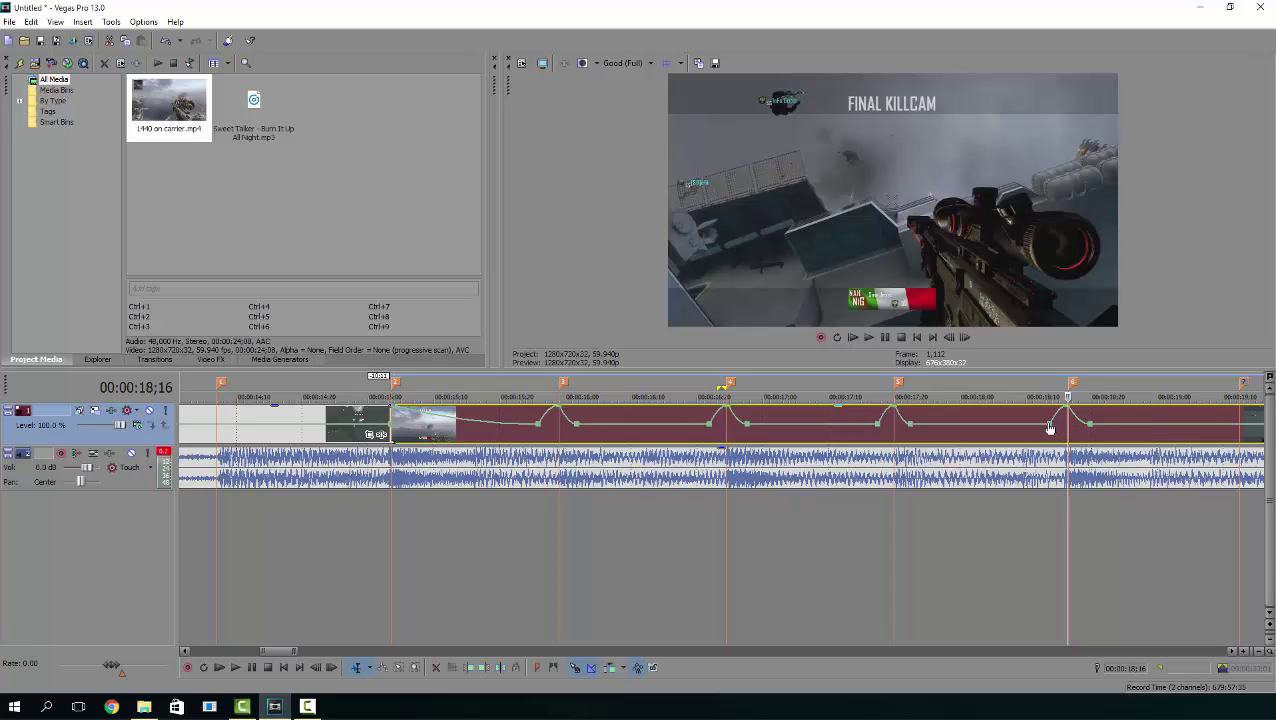
{"action": "mouse_move", "coordinate": [1049, 428]}
{"action": "left_mouse_down"}
{"action": "mouse_move", "coordinate": [995, 429]}
{"action": "mouse_move", "coordinate": [1105, 430]}
{"action": "mouse_move", "coordinate": [1085, 425]}
{"action": "left_mouse_up"}
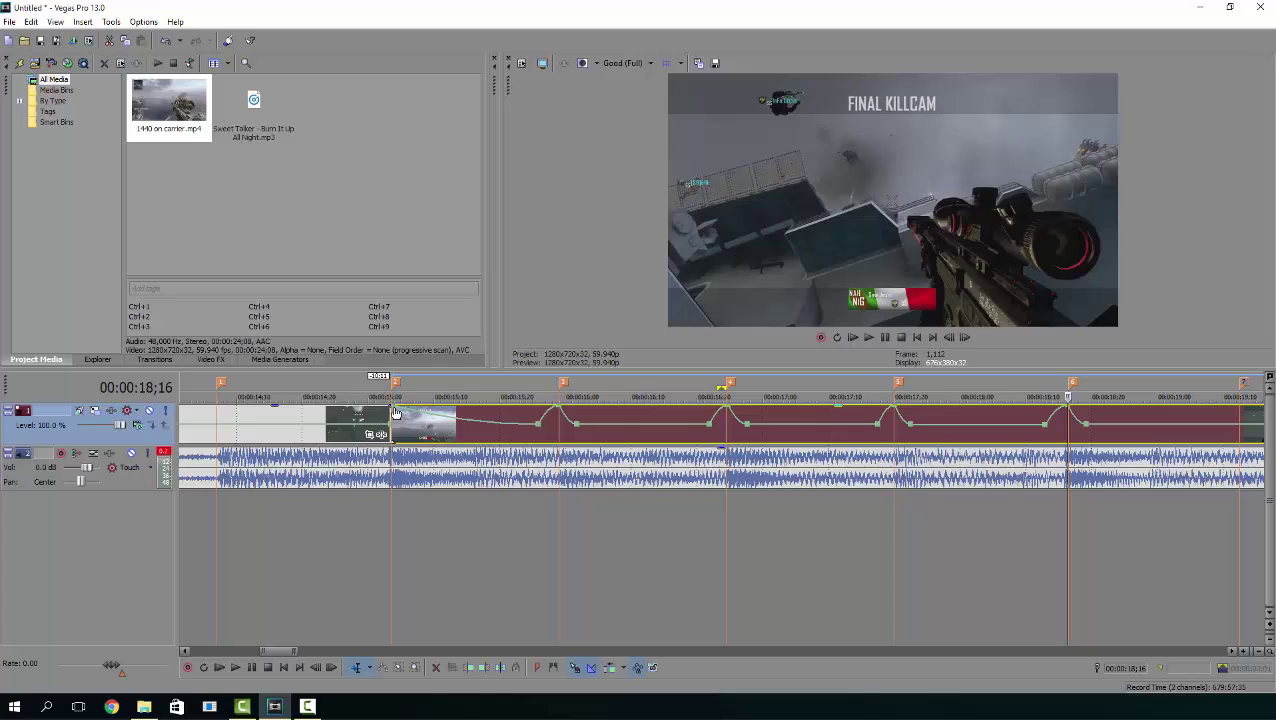
{"action": "left_click_drag", "start_coordinate": [396, 413], "coordinate": [342, 434]}
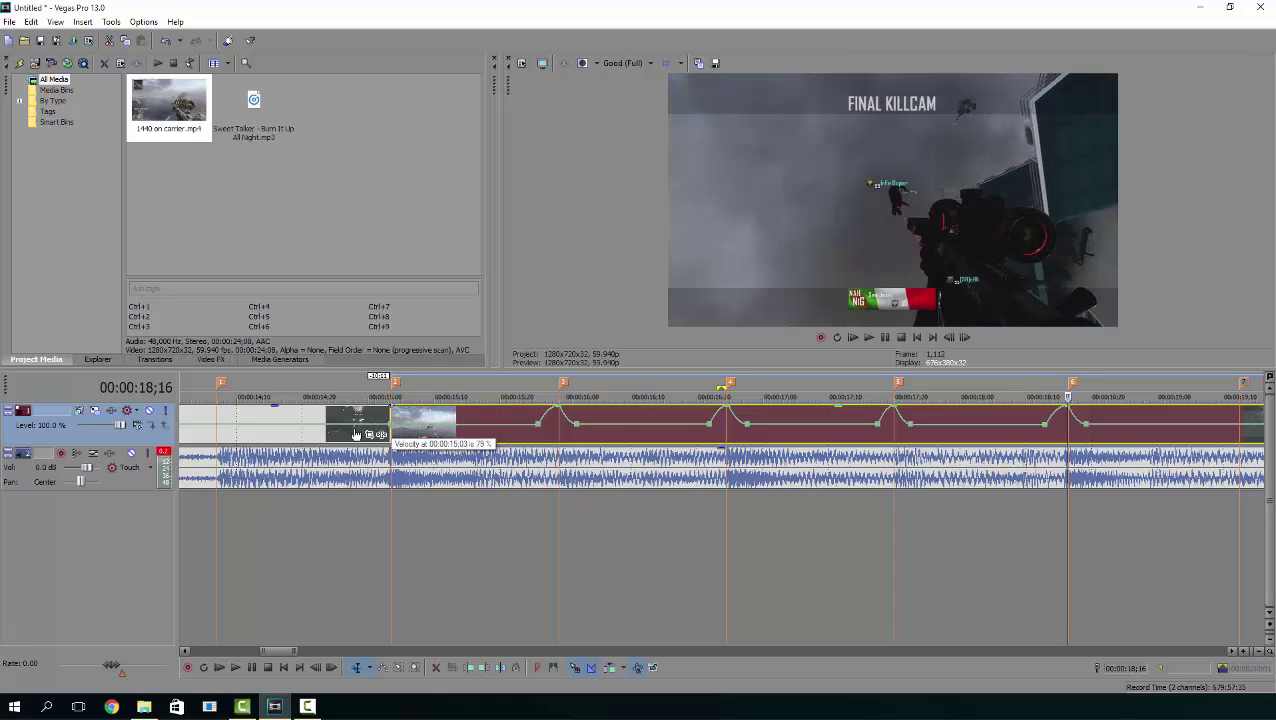
{"action": "left_click_drag", "start_coordinate": [355, 434], "coordinate": [376, 425]}
{"action": "left_click", "coordinate": [336, 394]}
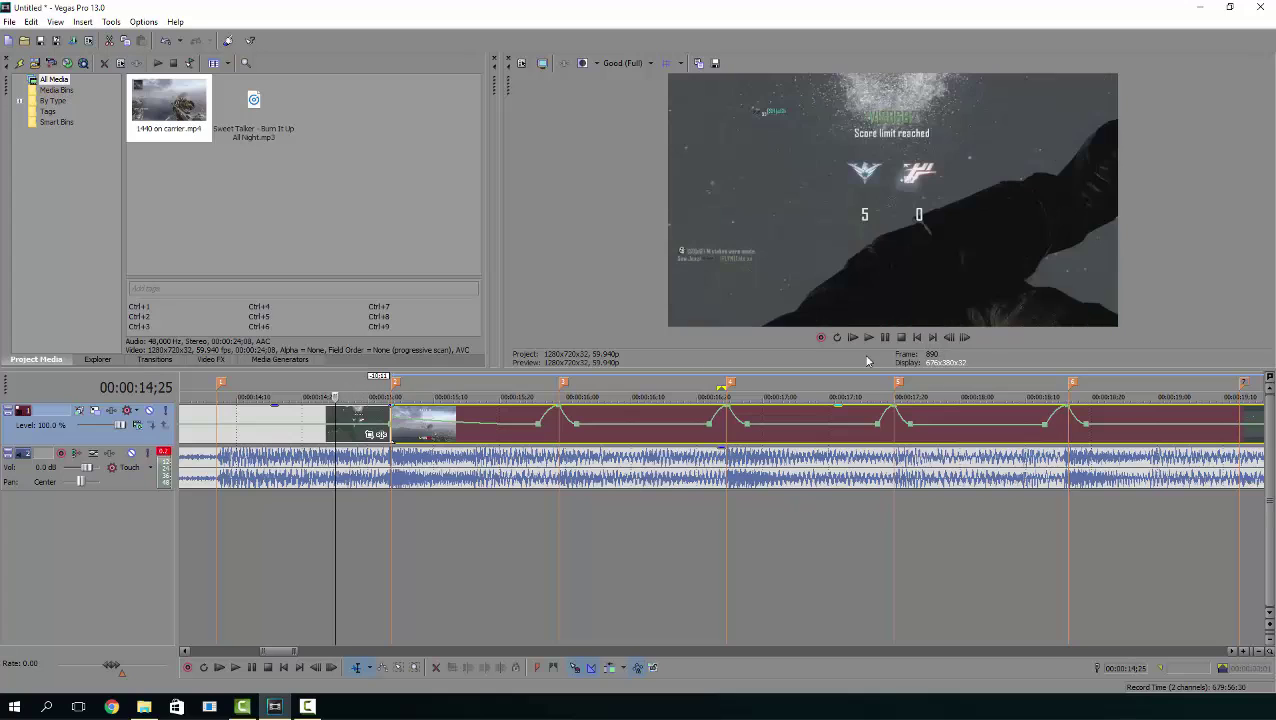
{"action": "left_click", "coordinate": [870, 339]}
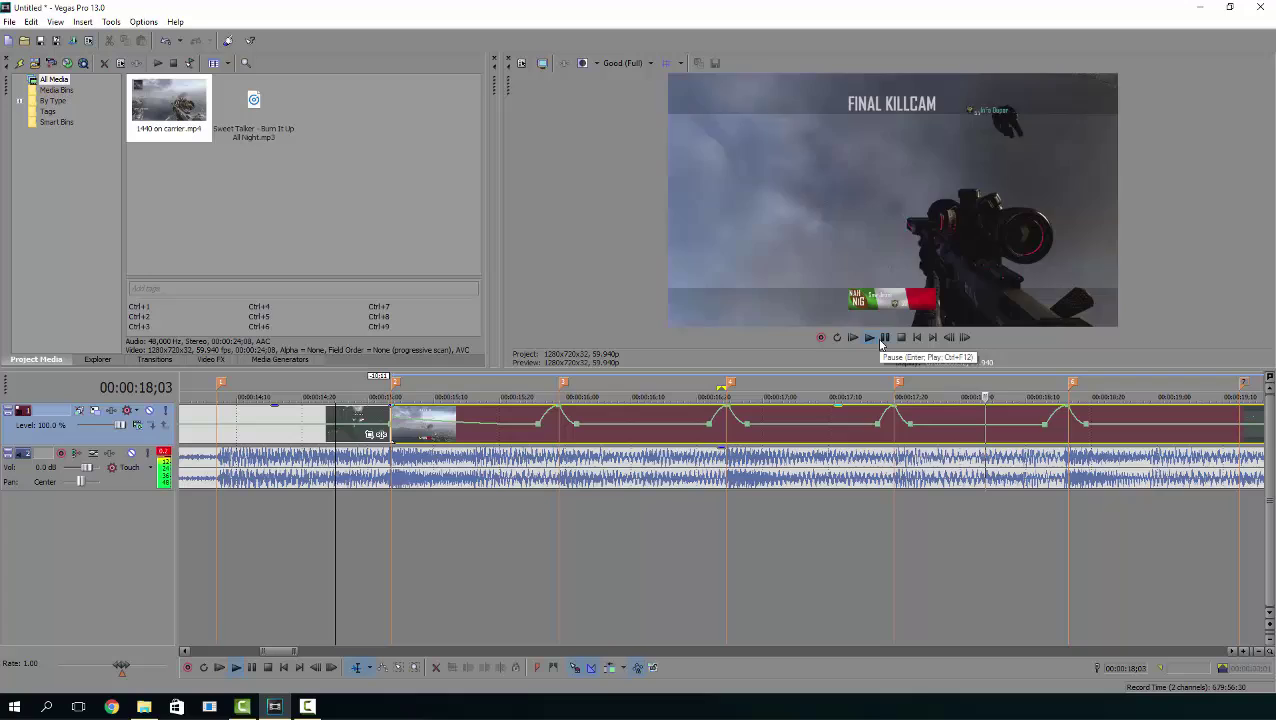
{"action": "left_click", "coordinate": [884, 339]}
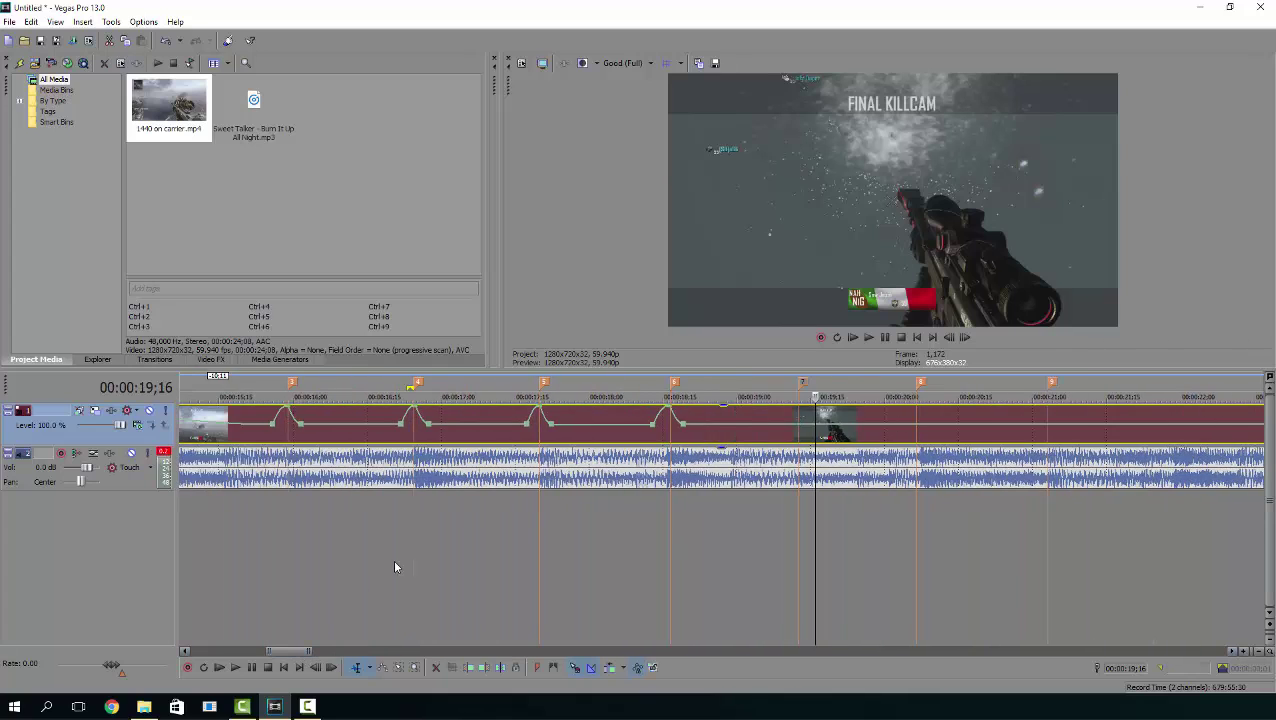
Step: Nudge one velocity ramp segment slightly lower, then put the playhead back at 00:00:14;23
{"action": "scroll", "coordinate": [393, 558], "scroll_direction": "up", "scroll_amount": 5}
{"action": "scroll", "coordinate": [380, 448], "scroll_direction": "up", "scroll_amount": 3}
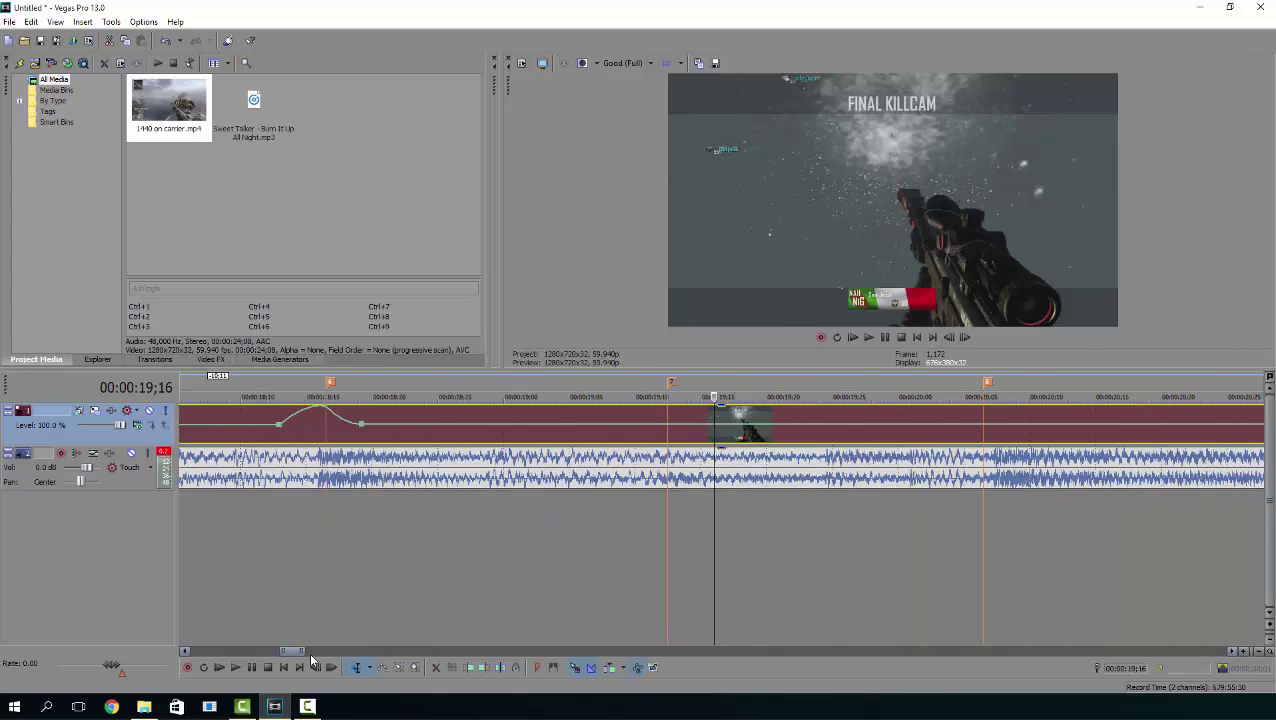
{"action": "left_click_drag", "start_coordinate": [295, 651], "coordinate": [287, 651]}
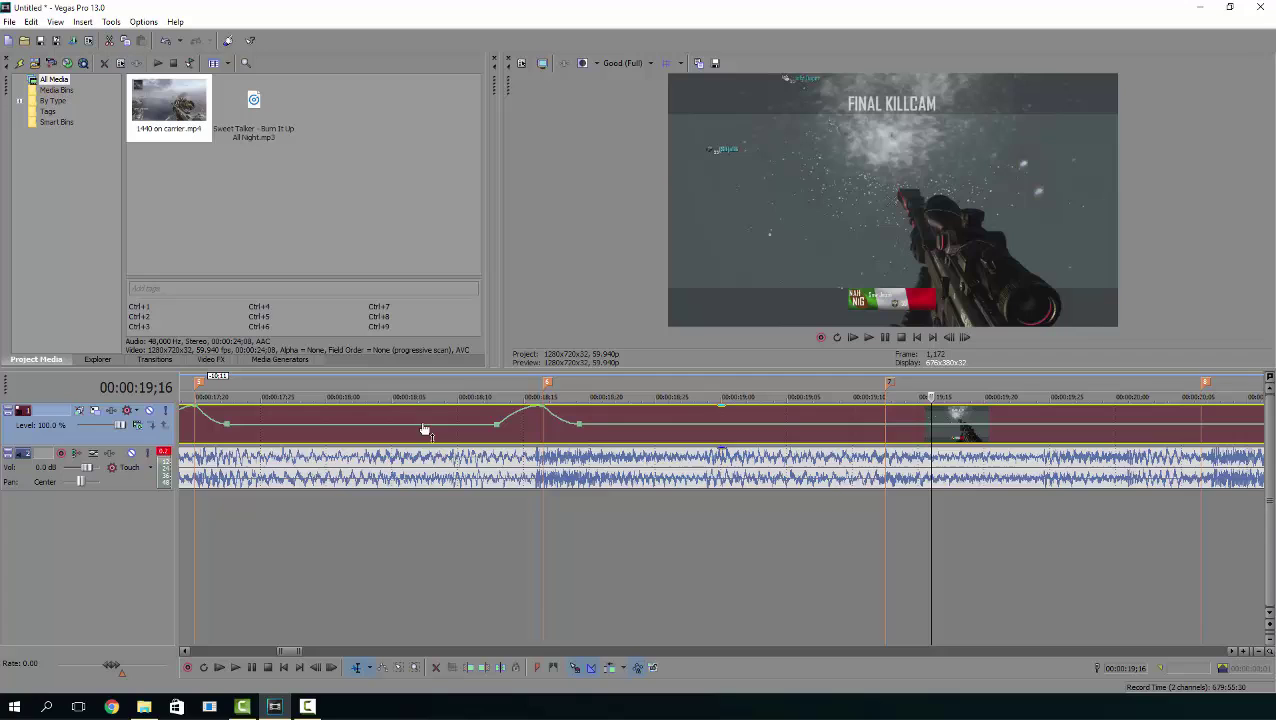
{"action": "left_click_drag", "start_coordinate": [425, 430], "coordinate": [421, 433]}
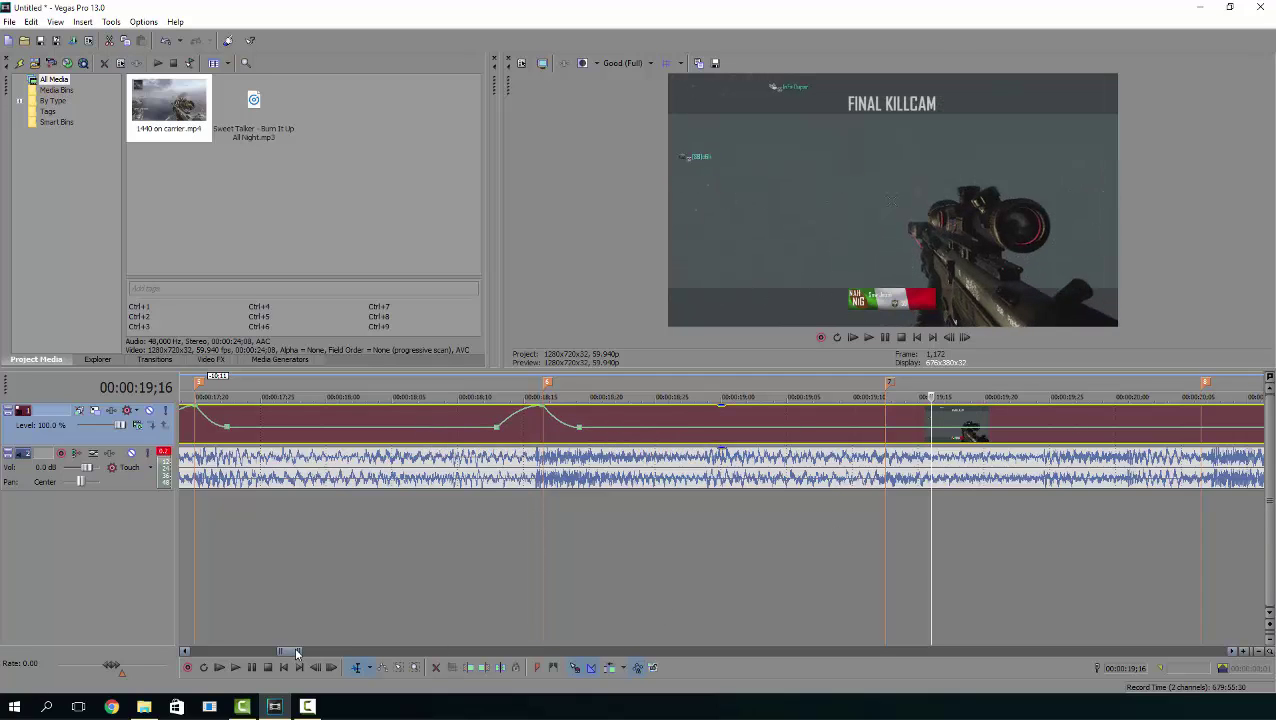
{"action": "left_click_drag", "start_coordinate": [296, 653], "coordinate": [291, 652]}
{"action": "scroll", "coordinate": [387, 497], "scroll_direction": "down", "scroll_amount": 2}
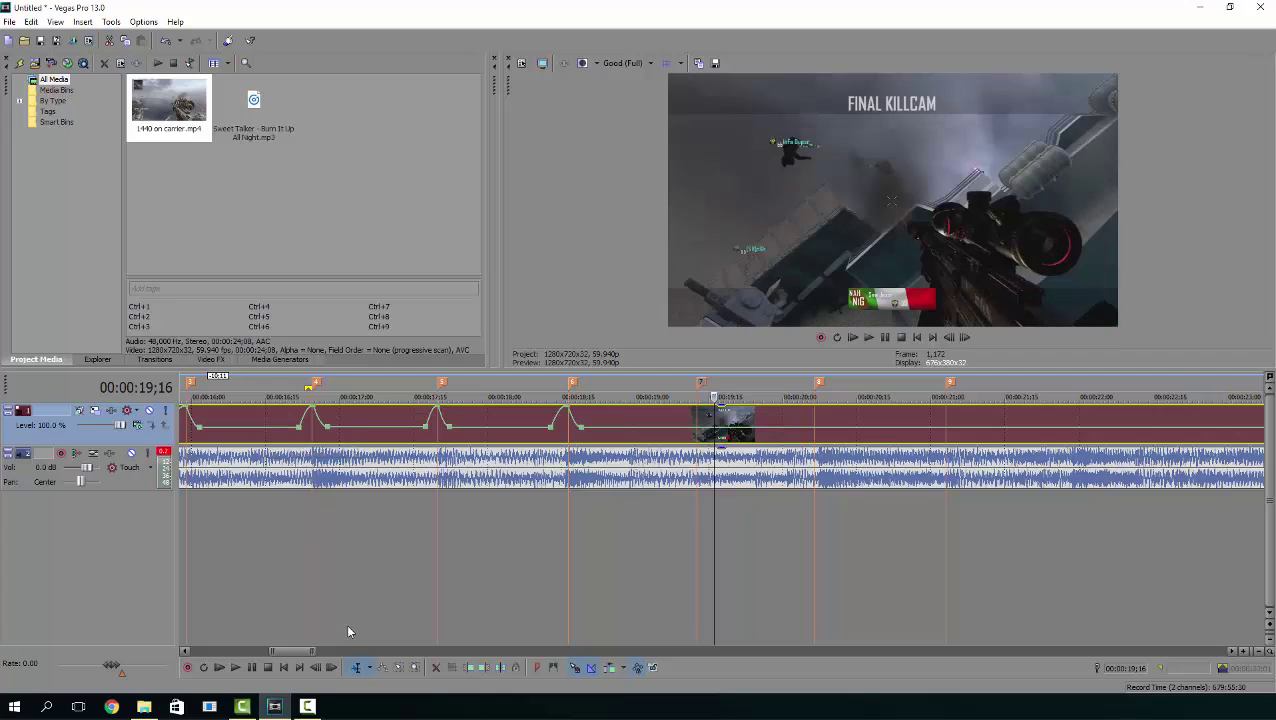
{"action": "left_click_drag", "start_coordinate": [303, 652], "coordinate": [293, 655]}
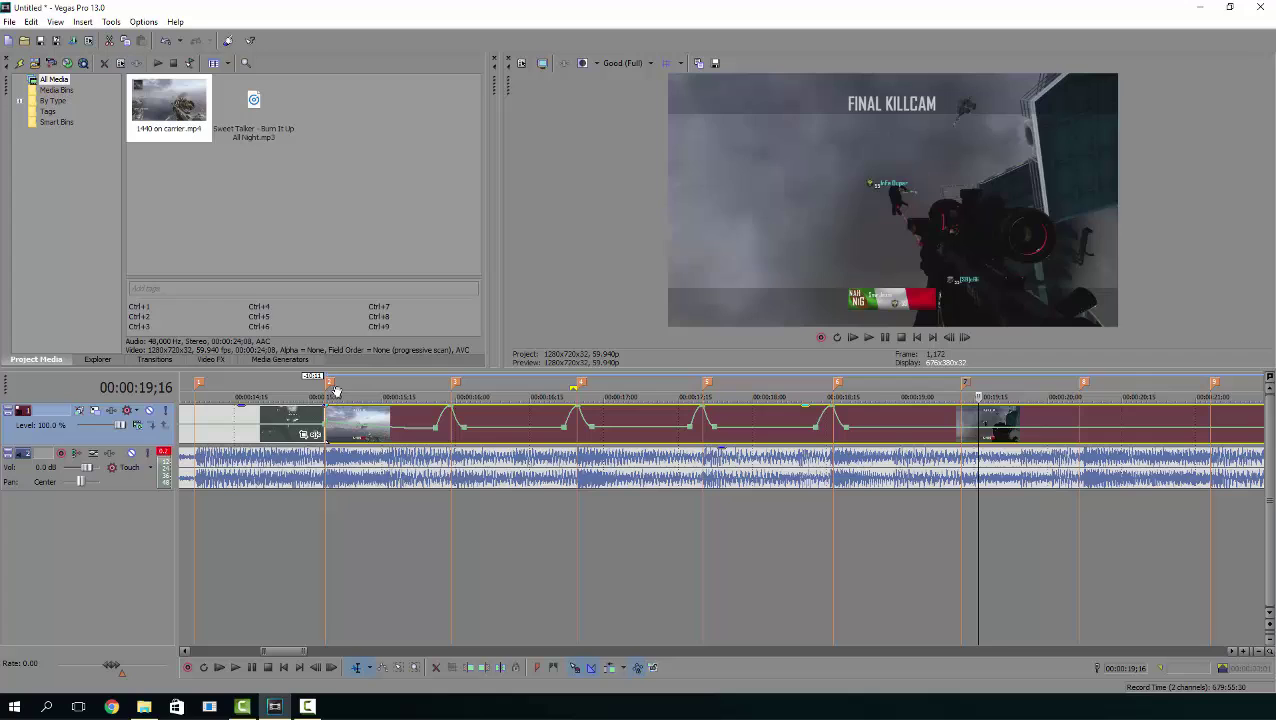
{"action": "left_click", "coordinate": [277, 379]}
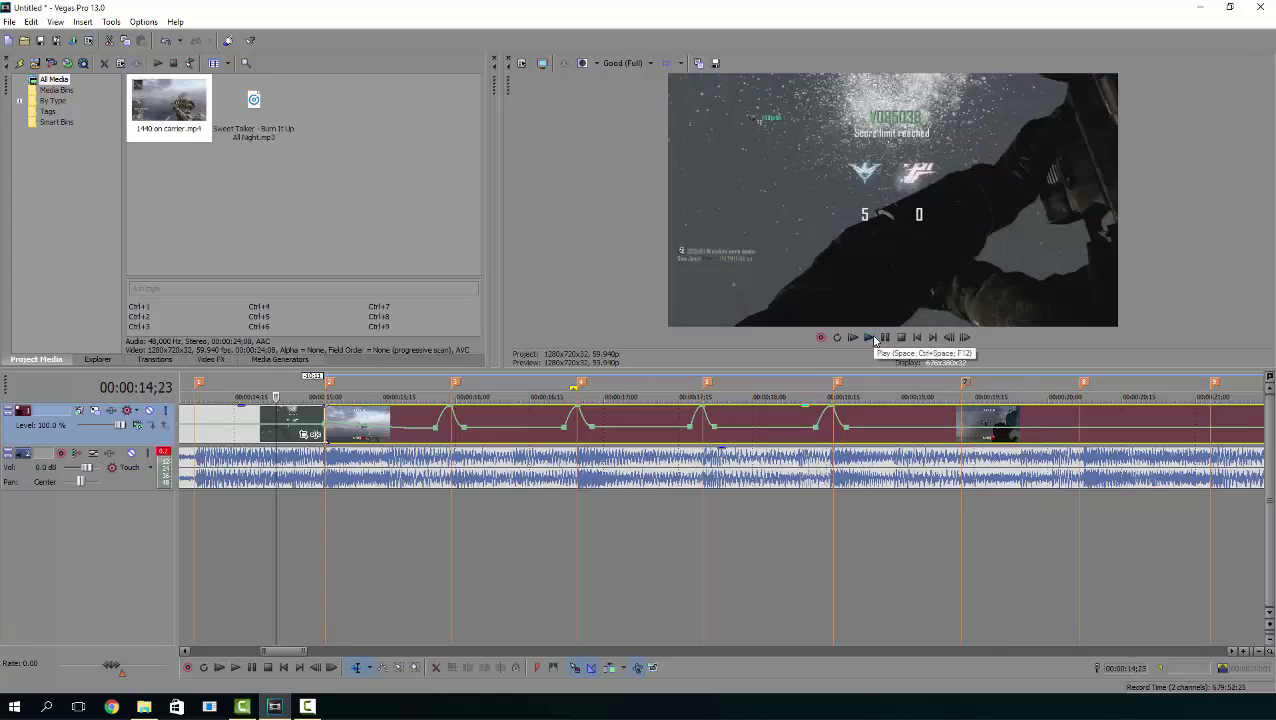
Step: Enlarge the preview and play the ramped section, pausing at 00:00:21;11
{"action": "left_click_drag", "start_coordinate": [826, 374], "coordinate": [830, 450]}
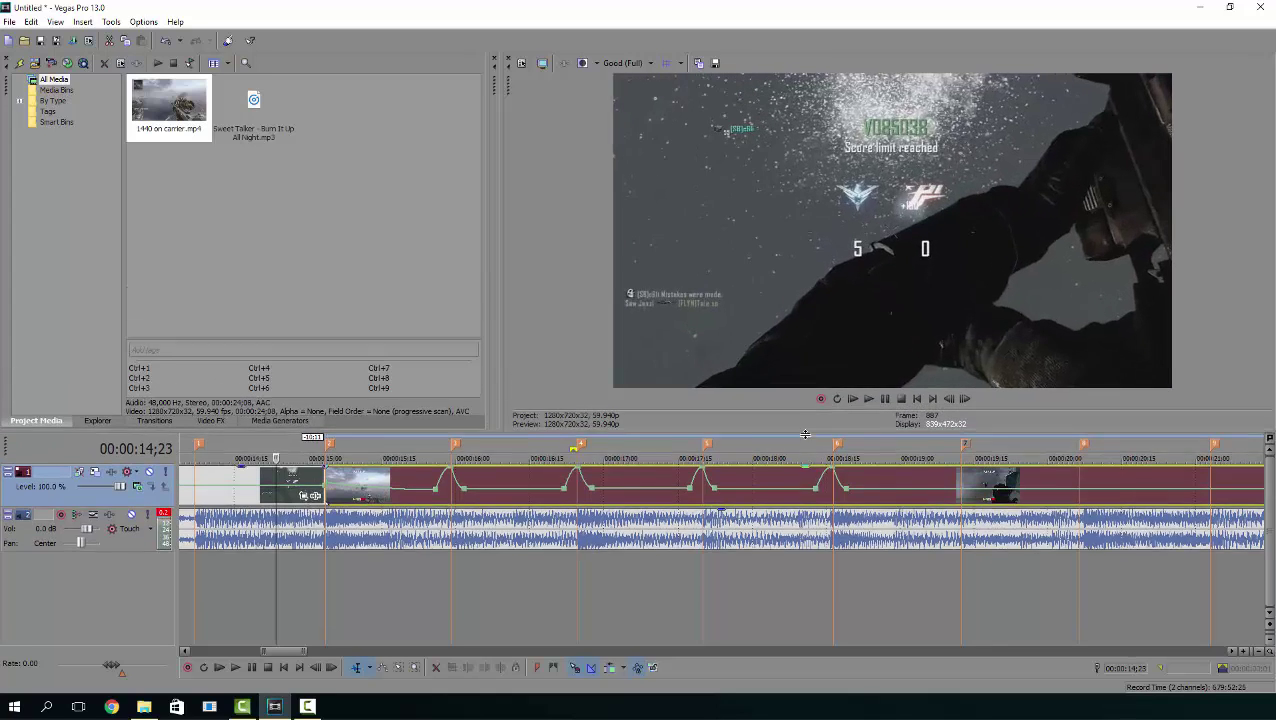
{"action": "left_click", "coordinate": [870, 414]}
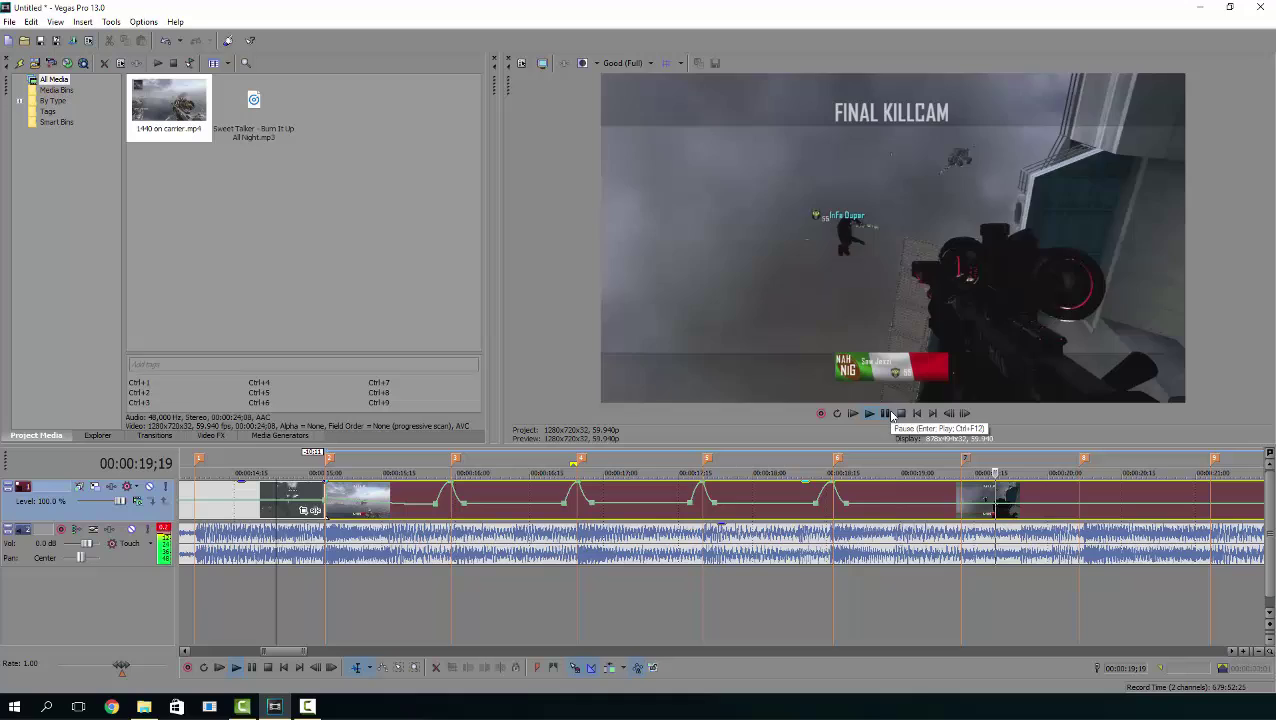
{"action": "left_click", "coordinate": [887, 414]}
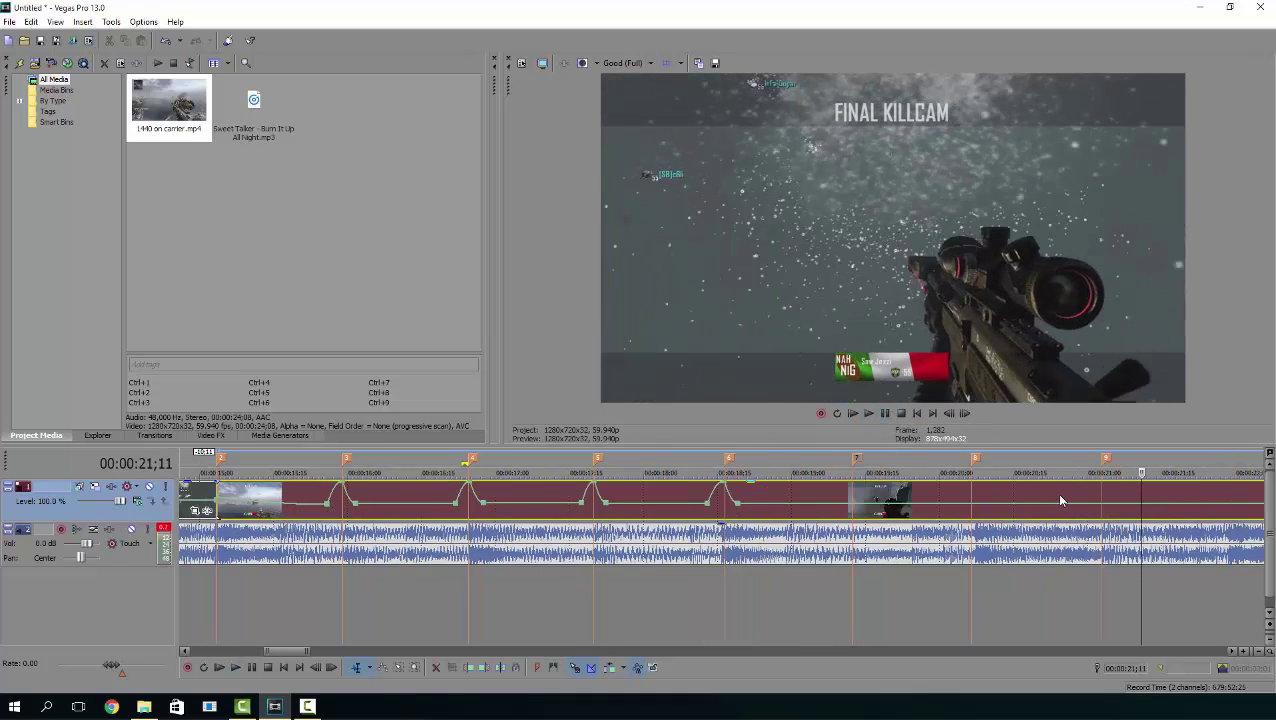
Step: Position the playhead exactly on the beat marker at 00:00:21;03
{"action": "left_click", "coordinate": [975, 497]}
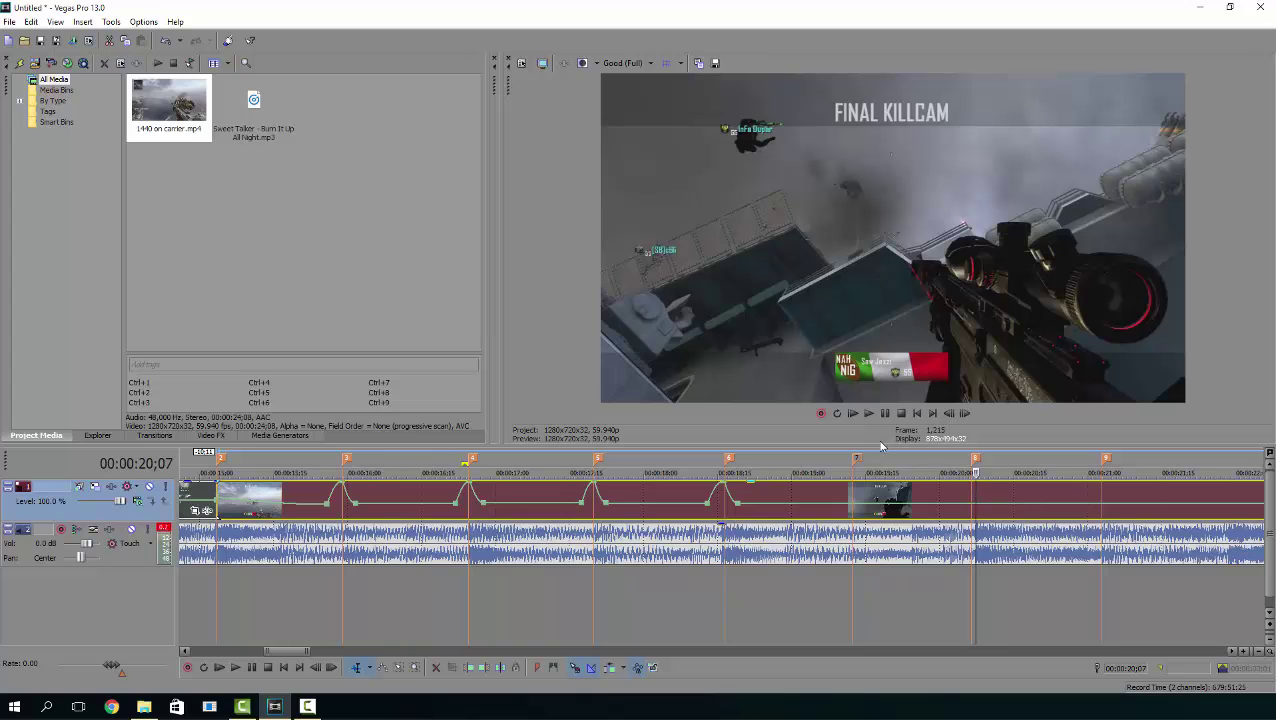
{"action": "left_click", "coordinate": [868, 413]}
{"action": "key", "text": "Return"}
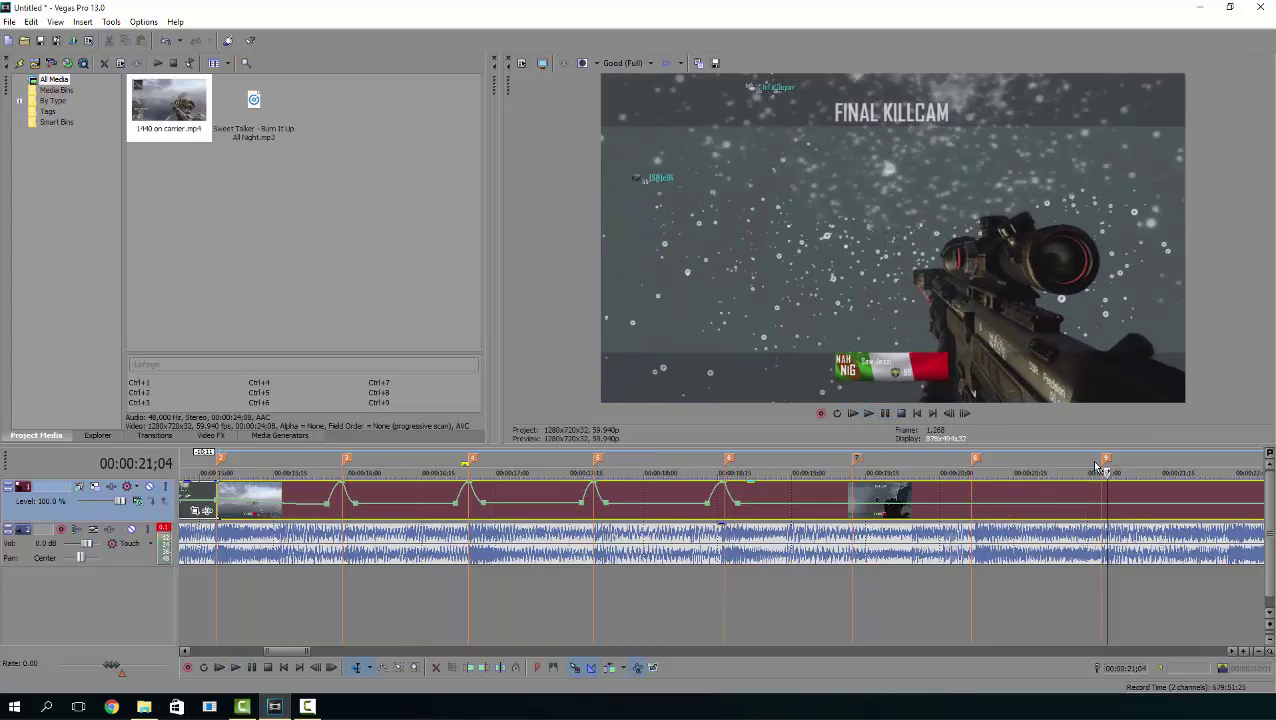
{"action": "left_click", "coordinate": [1104, 491]}
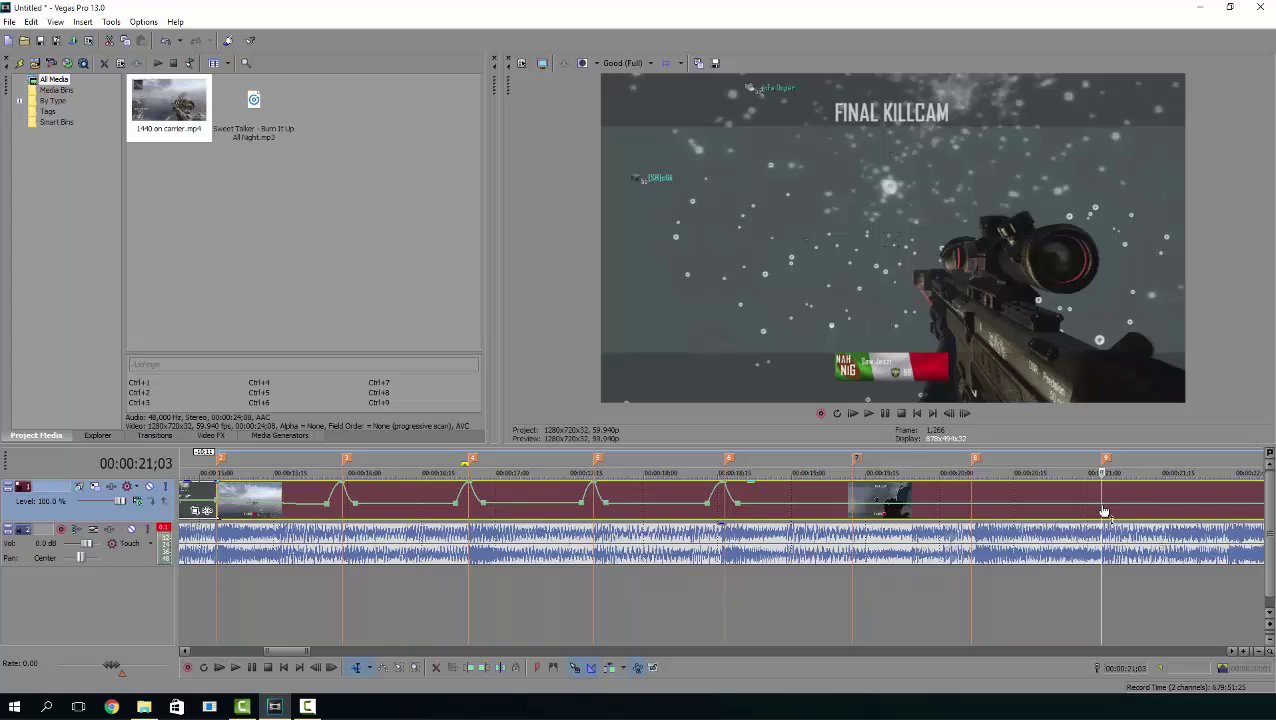
{"action": "left_click", "coordinate": [1085, 510]}
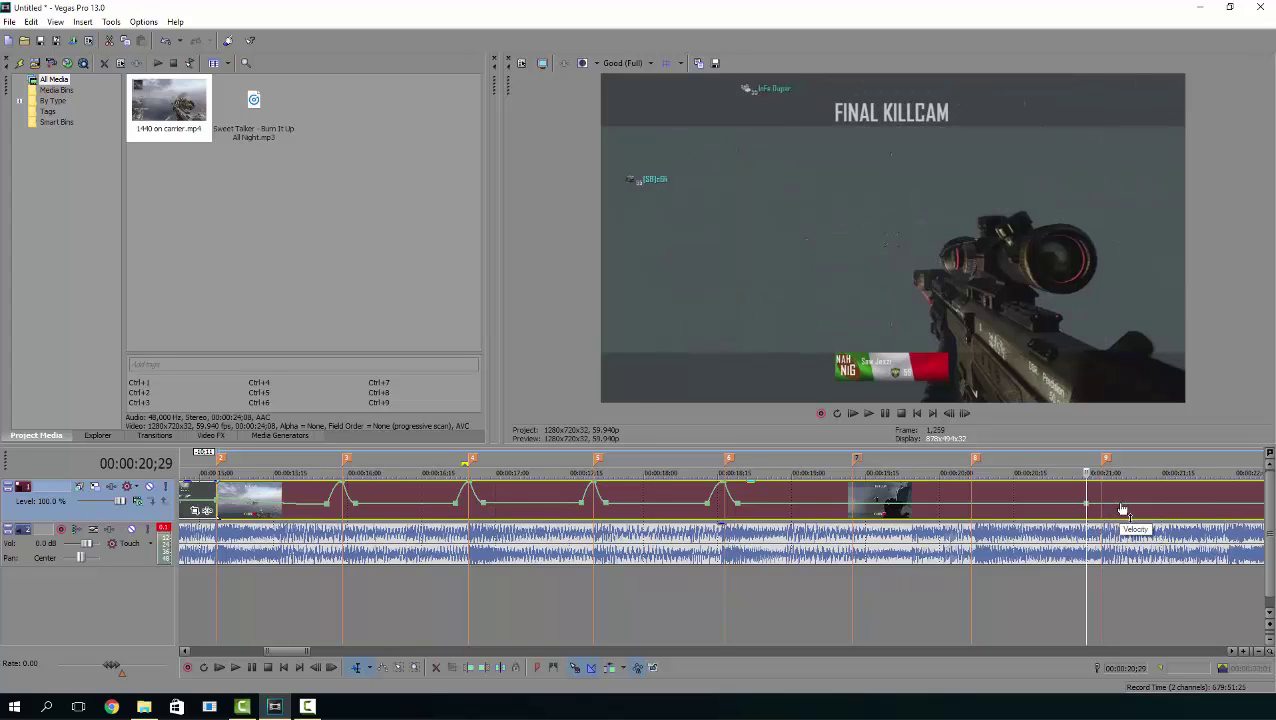
{"action": "left_click", "coordinate": [1104, 506]}
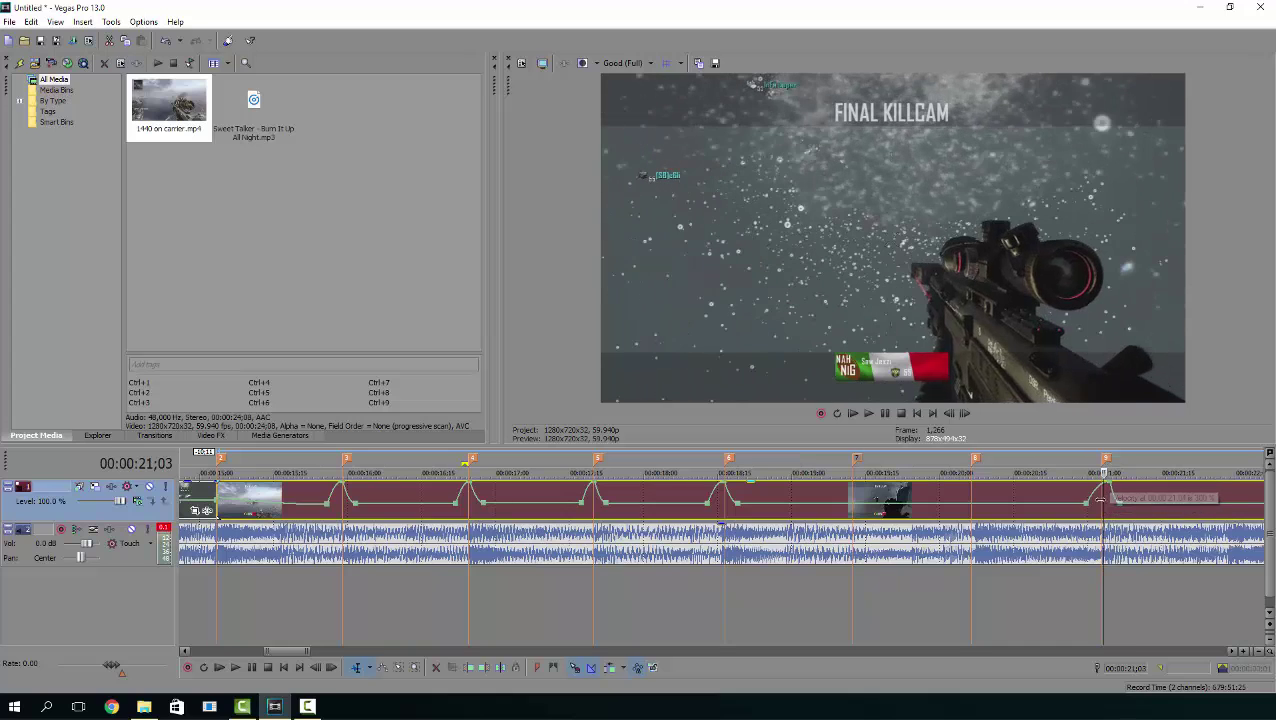
Step: Shape the fifth ramp's envelope points around the marker and play it back from 00:00:19;19
{"action": "left_click_drag", "start_coordinate": [1087, 503], "coordinate": [1041, 503]}
{"action": "left_click_drag", "start_coordinate": [1118, 502], "coordinate": [1118, 507]}
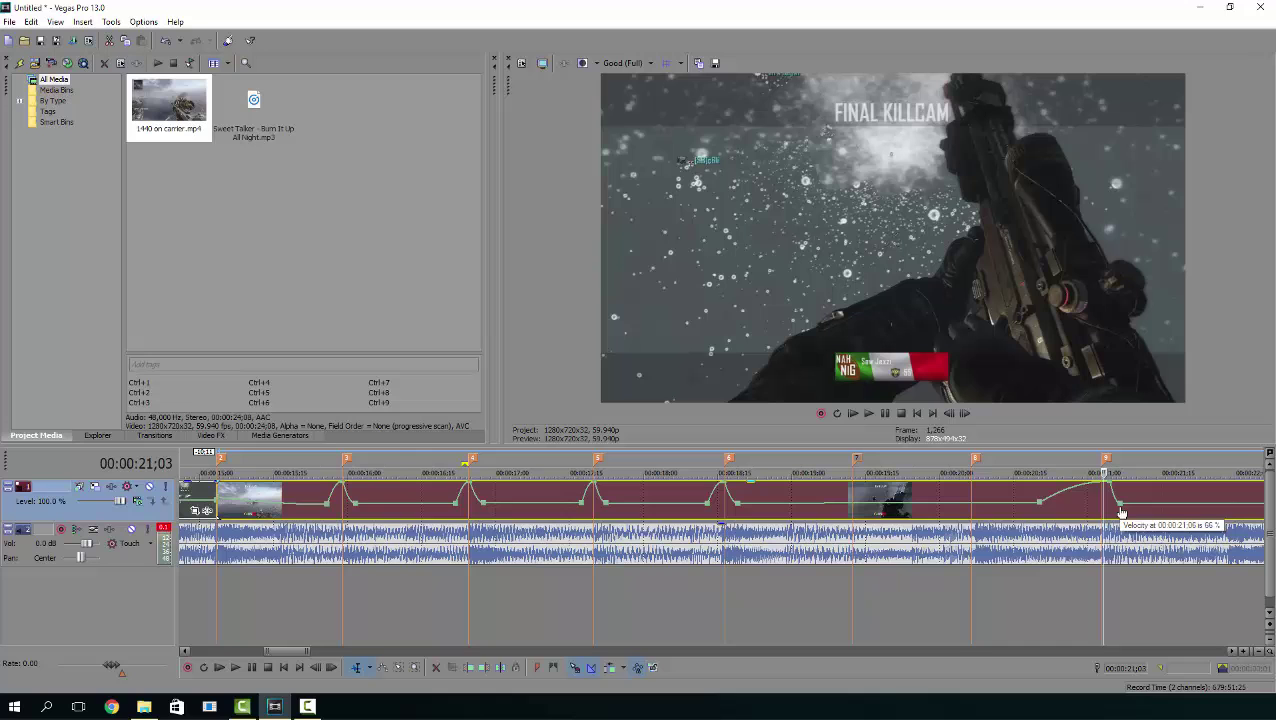
{"action": "left_click", "coordinate": [887, 466]}
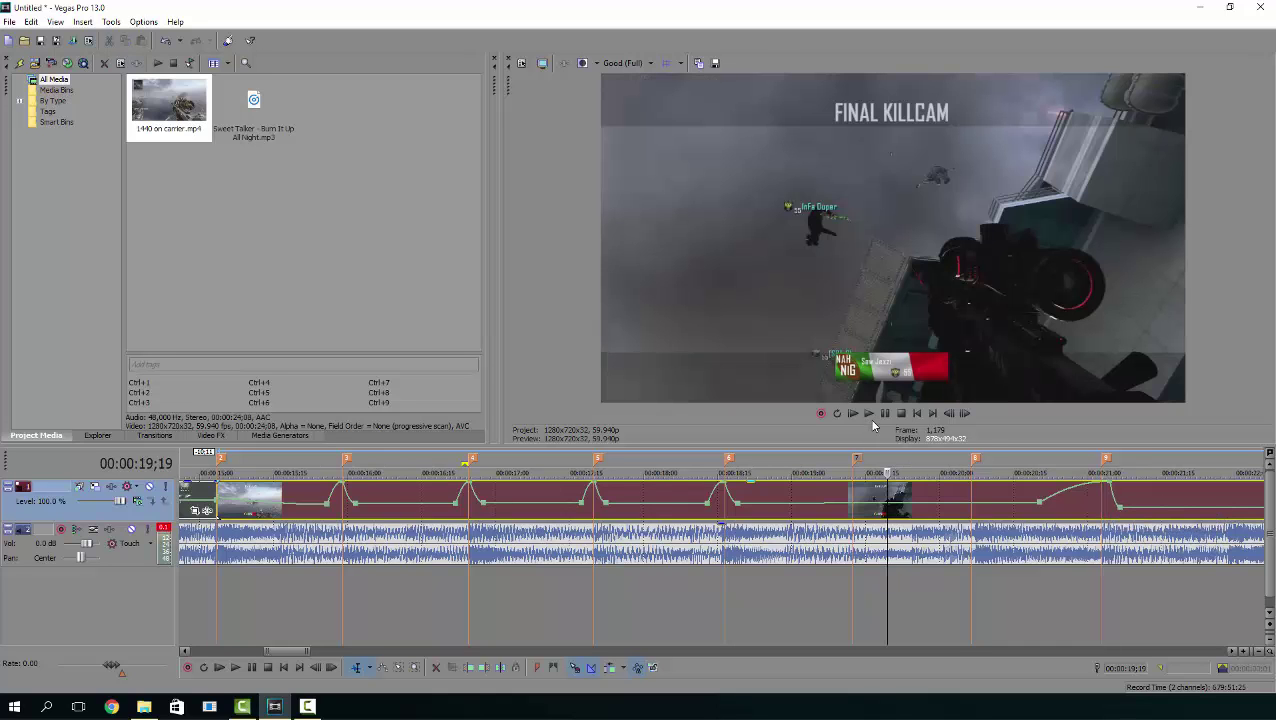
{"action": "left_click", "coordinate": [868, 413]}
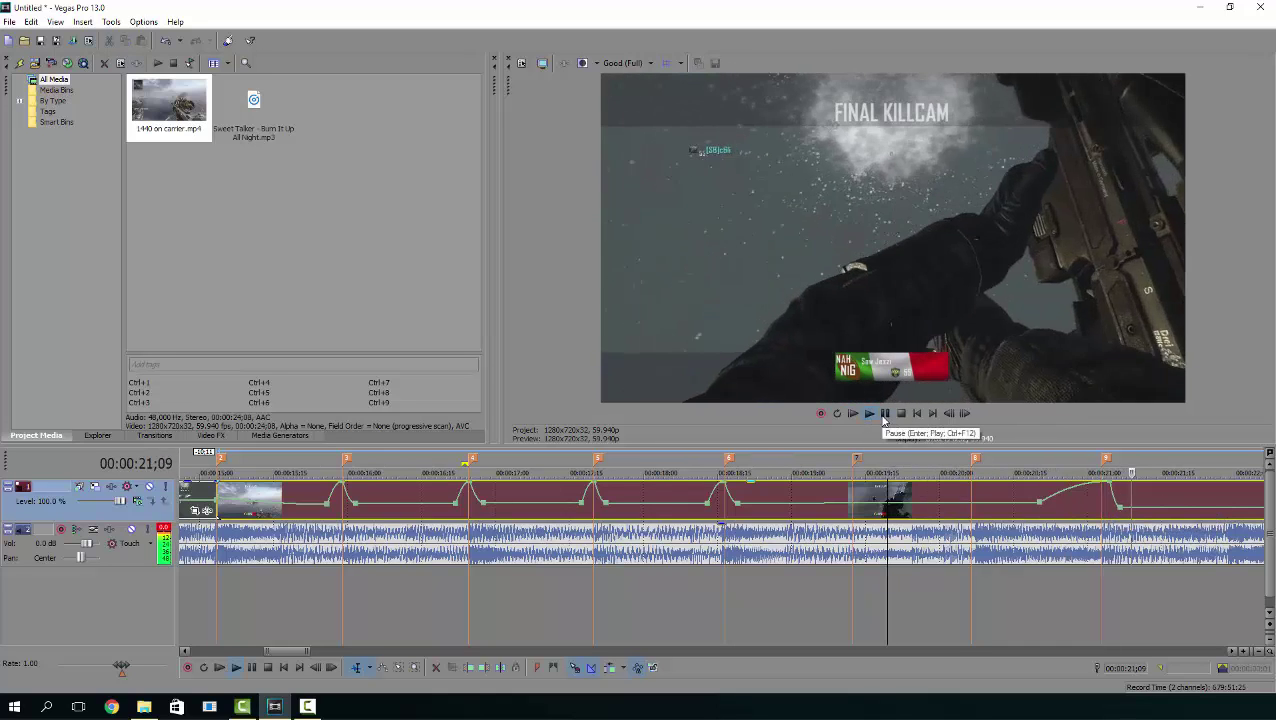
Step: Add the RSMB motion blur event effect to the first video clip
{"action": "left_click", "coordinate": [885, 413]}
{"action": "scroll", "coordinate": [540, 523], "scroll_direction": "down", "scroll_amount": 3}
{"action": "scroll", "coordinate": [540, 523], "scroll_direction": "down", "scroll_amount": 1}
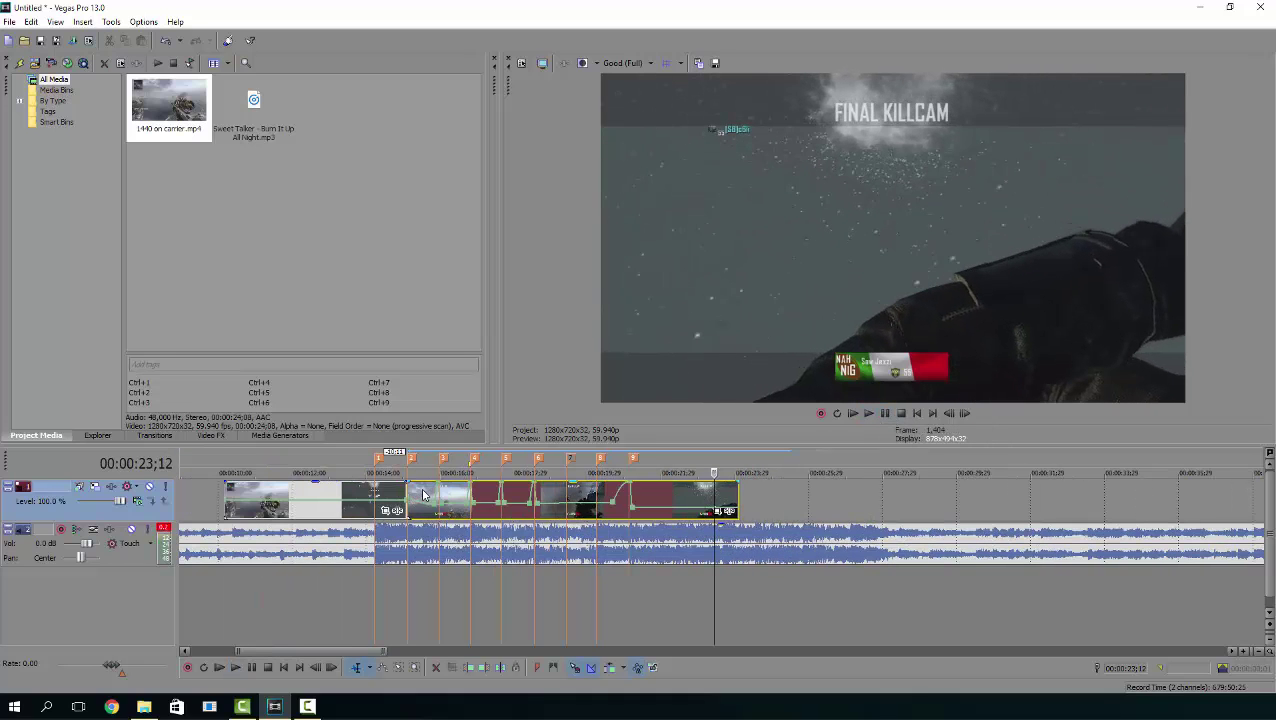
{"action": "left_click", "coordinate": [293, 493]}
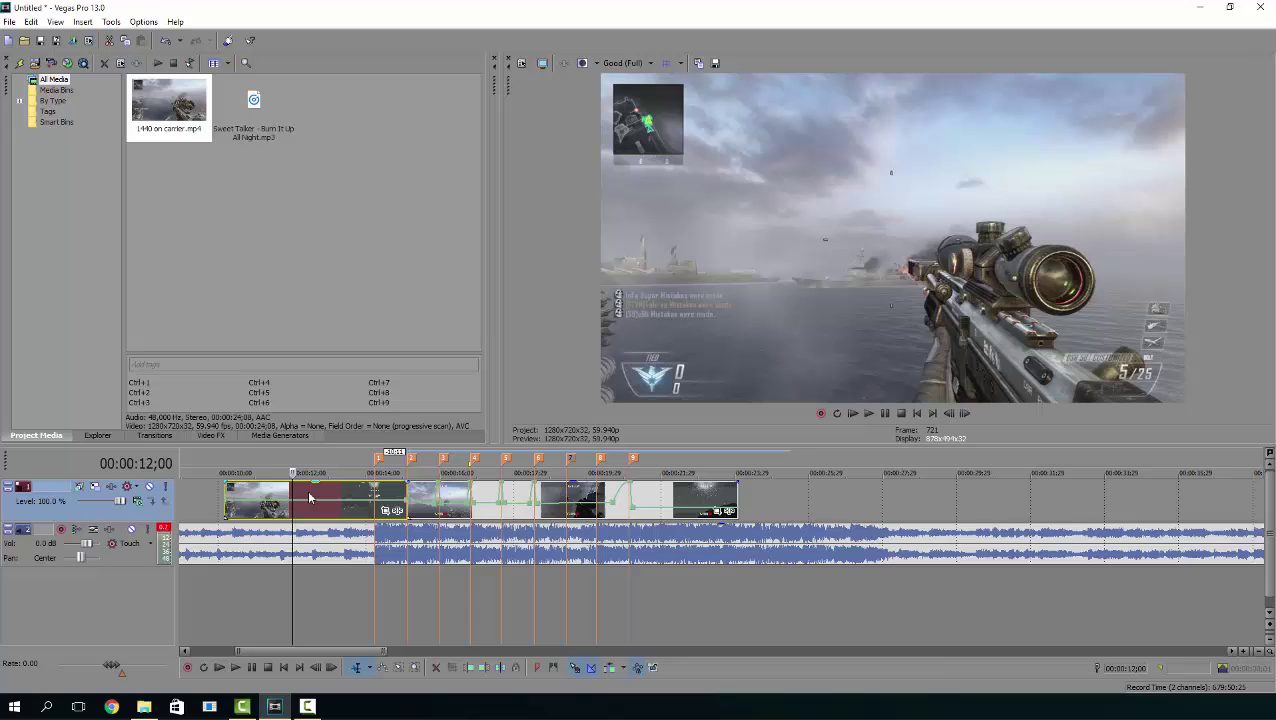
{"action": "left_click", "coordinate": [396, 511]}
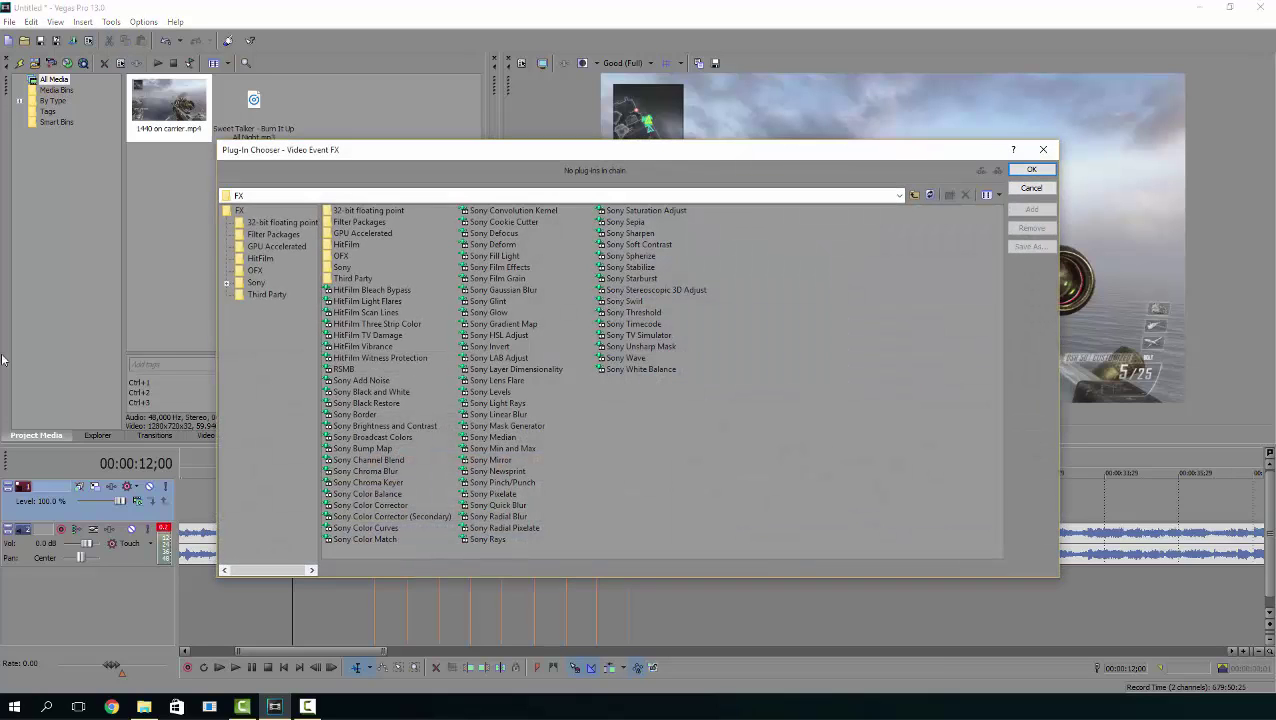
{"action": "double_click", "coordinate": [338, 370]}
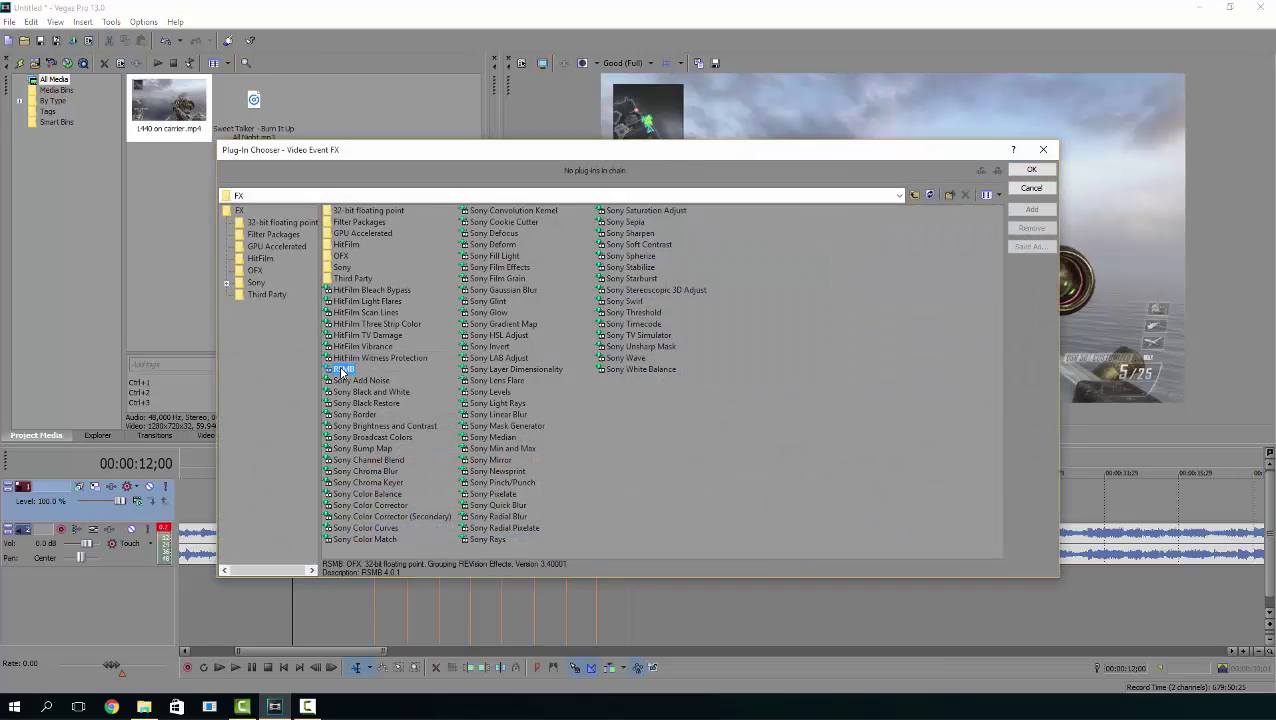
{"action": "left_click", "coordinate": [1039, 185]}
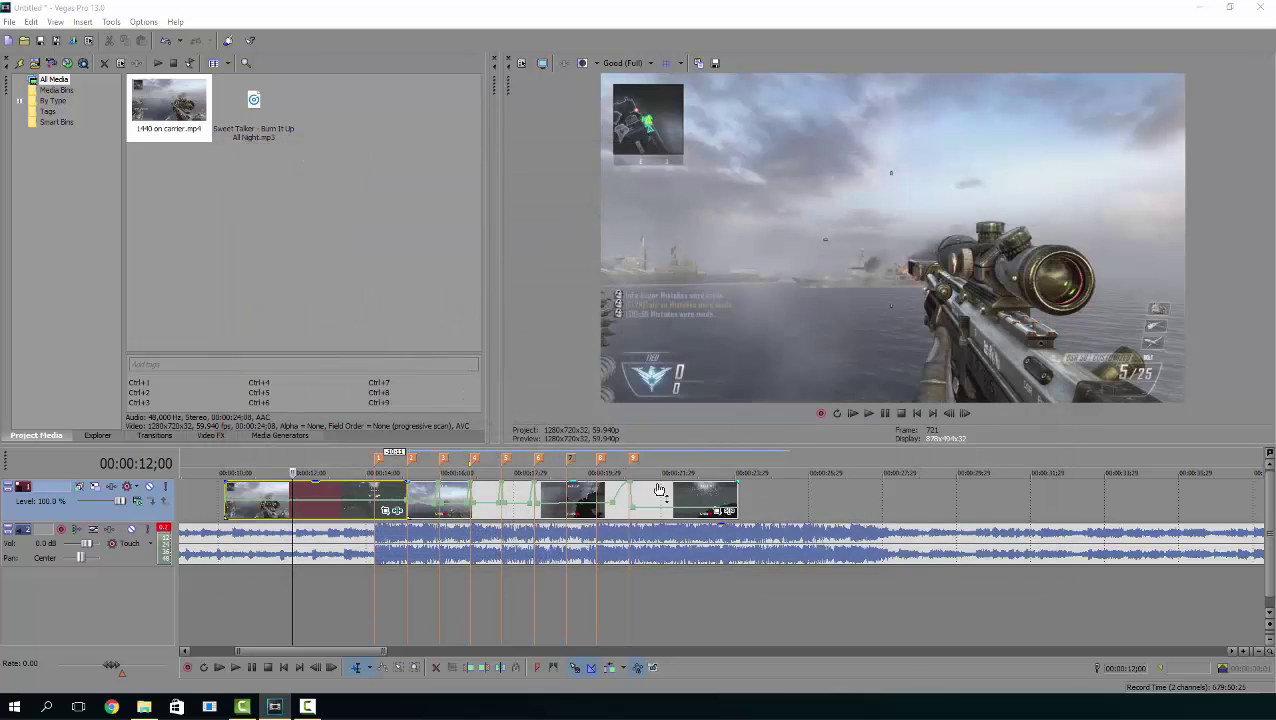
Step: Add RSMB motion blur to the later video clip as well
{"action": "left_click", "coordinate": [726, 511]}
{"action": "left_click", "coordinate": [729, 511]}
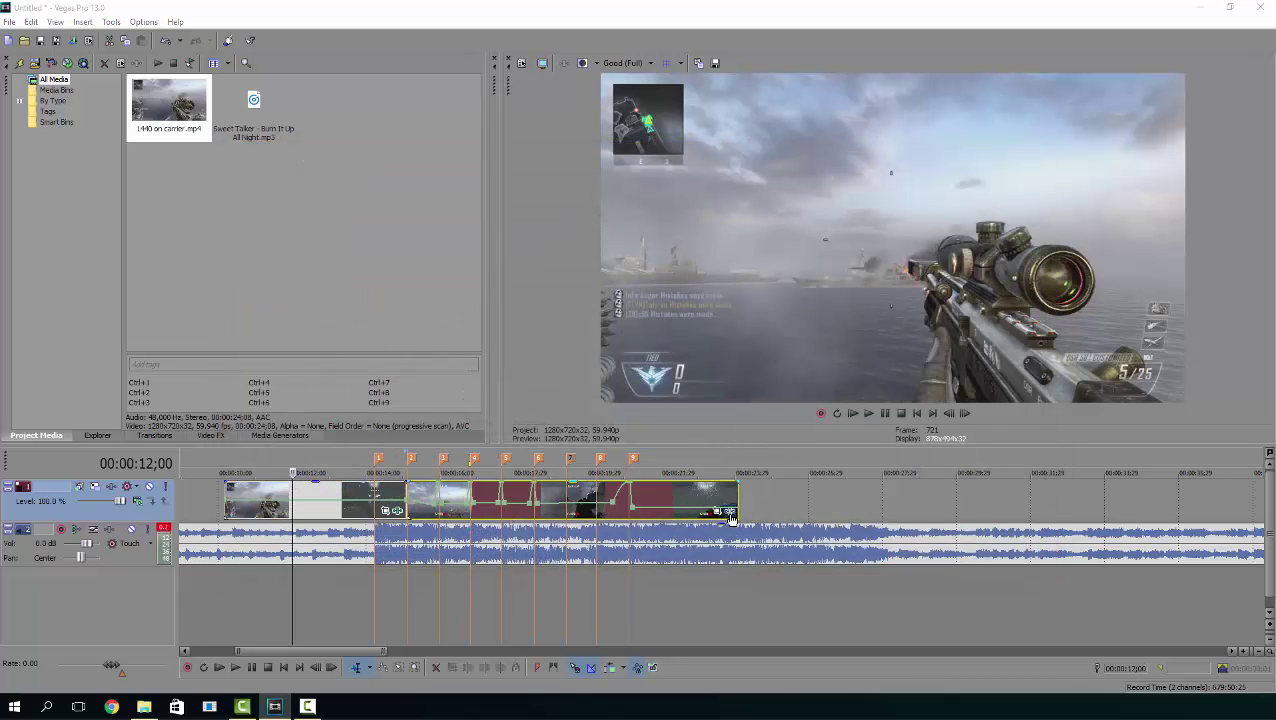
{"action": "double_click", "coordinate": [342, 369]}
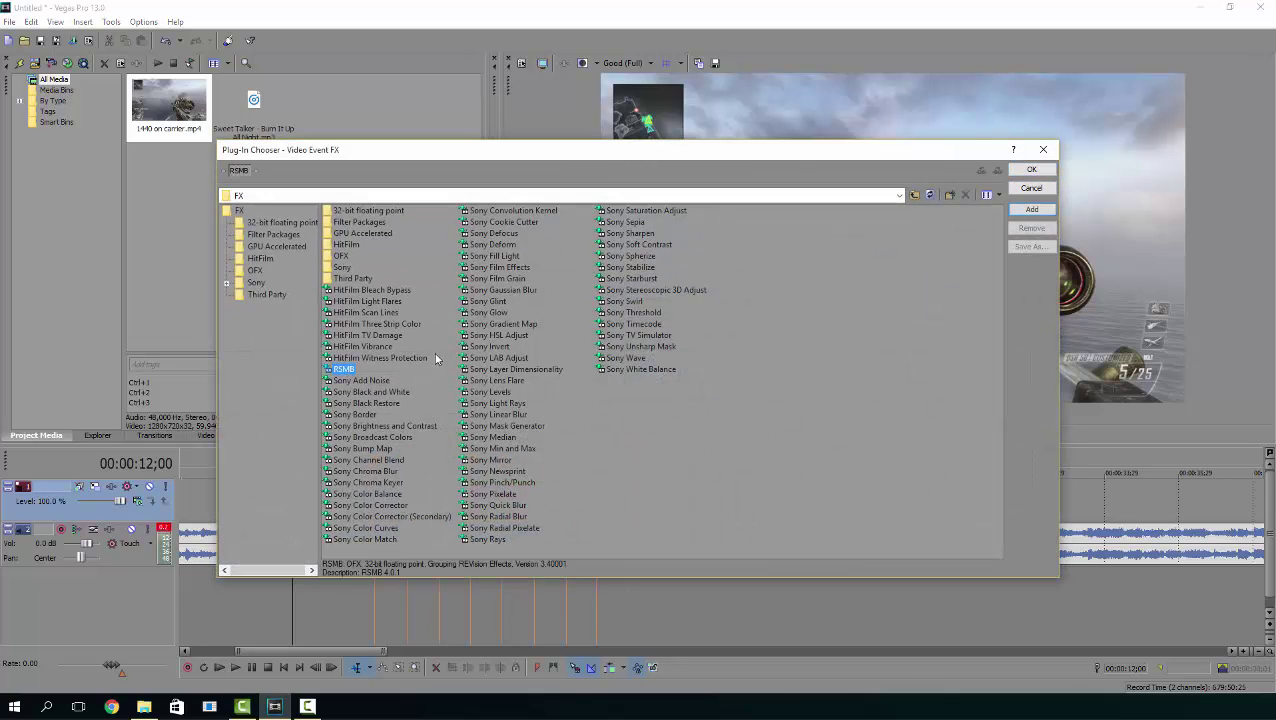
{"action": "left_click", "coordinate": [1044, 170]}
Step: Mark a loop region across the montage clips and render it via File > Render As
{"action": "left_click_drag", "start_coordinate": [716, 457], "coordinate": [236, 447]}
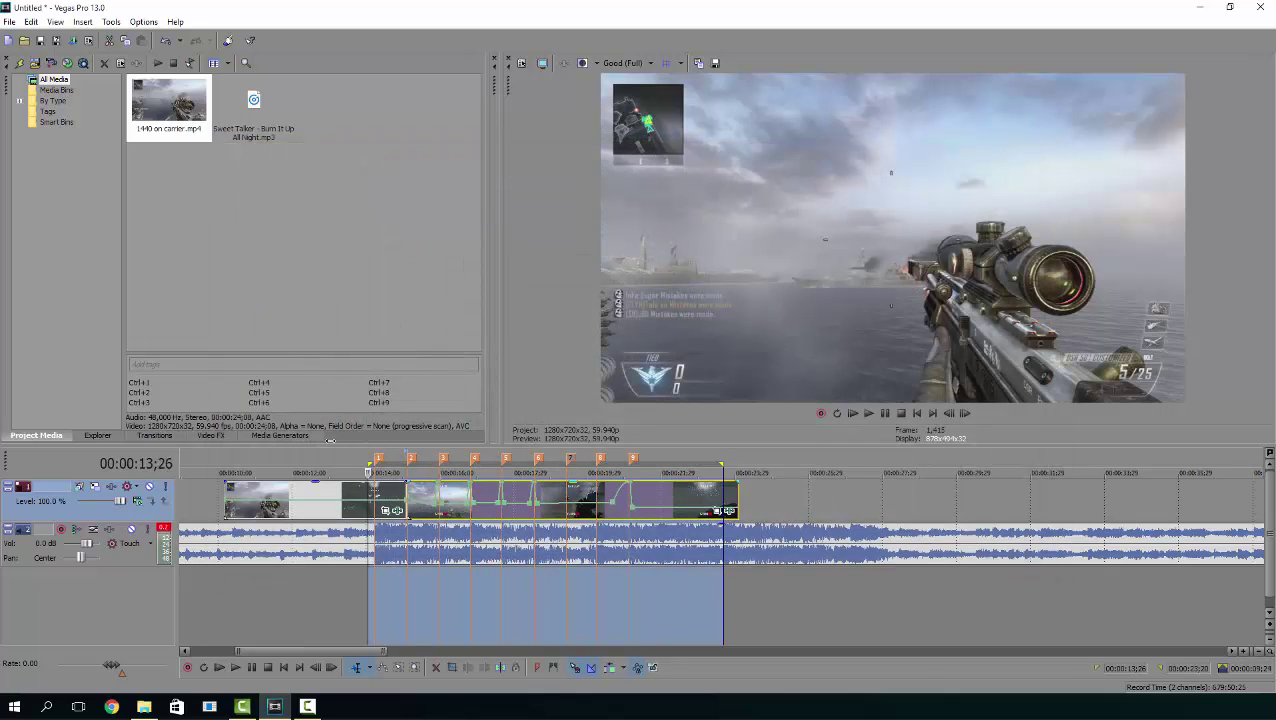
{"action": "left_click", "coordinate": [9, 21]}
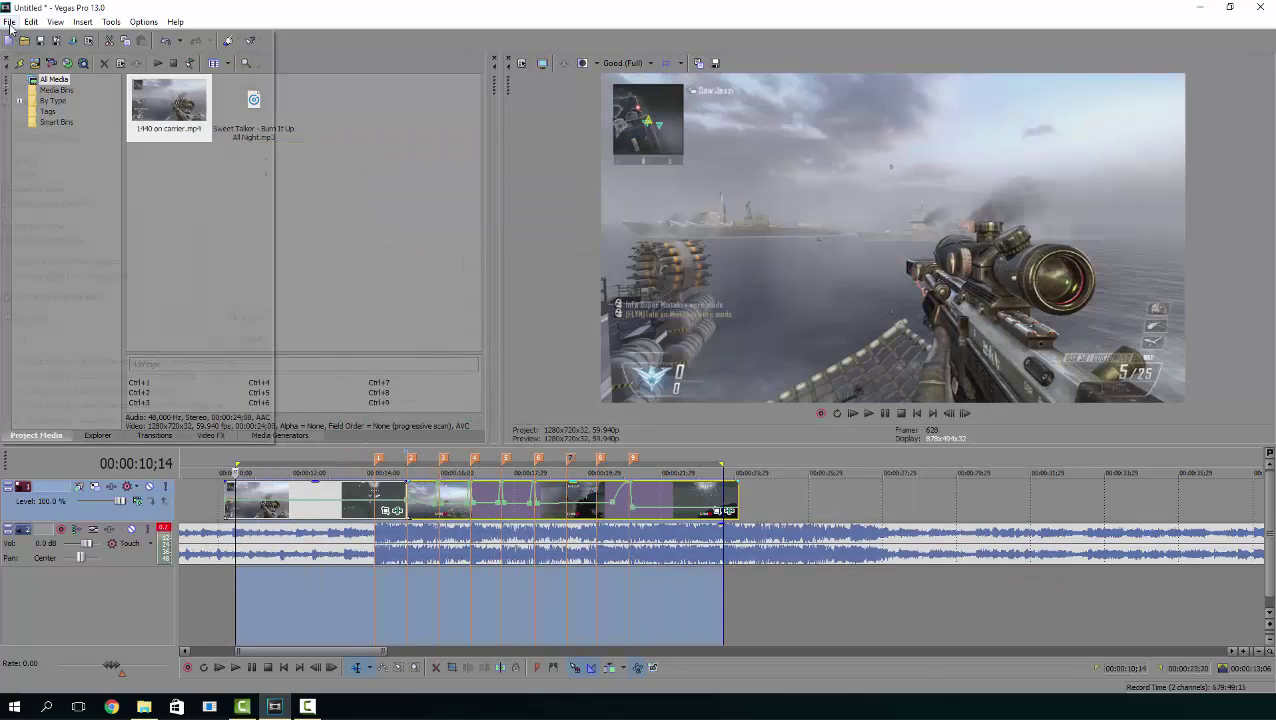
{"action": "left_click", "coordinate": [150, 123]}
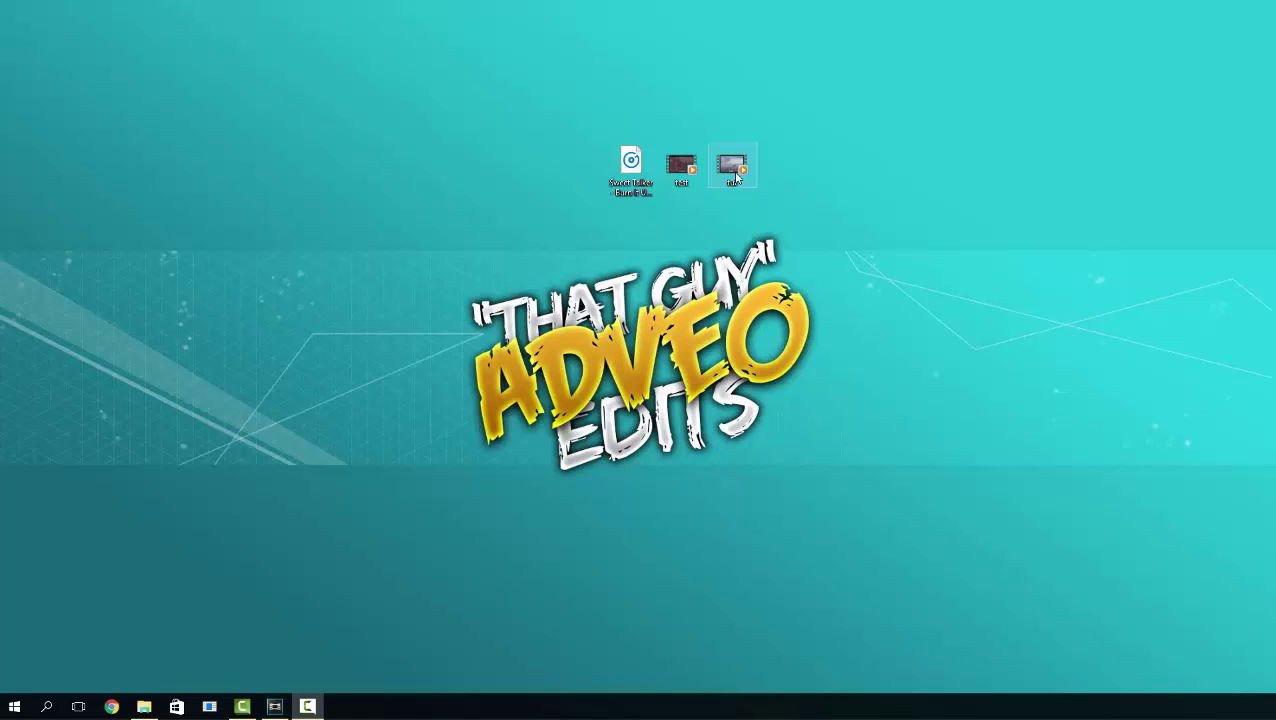
Step: Open the rendered montage video from the desktop in Windows Media Player
{"action": "double_click", "coordinate": [737, 176]}
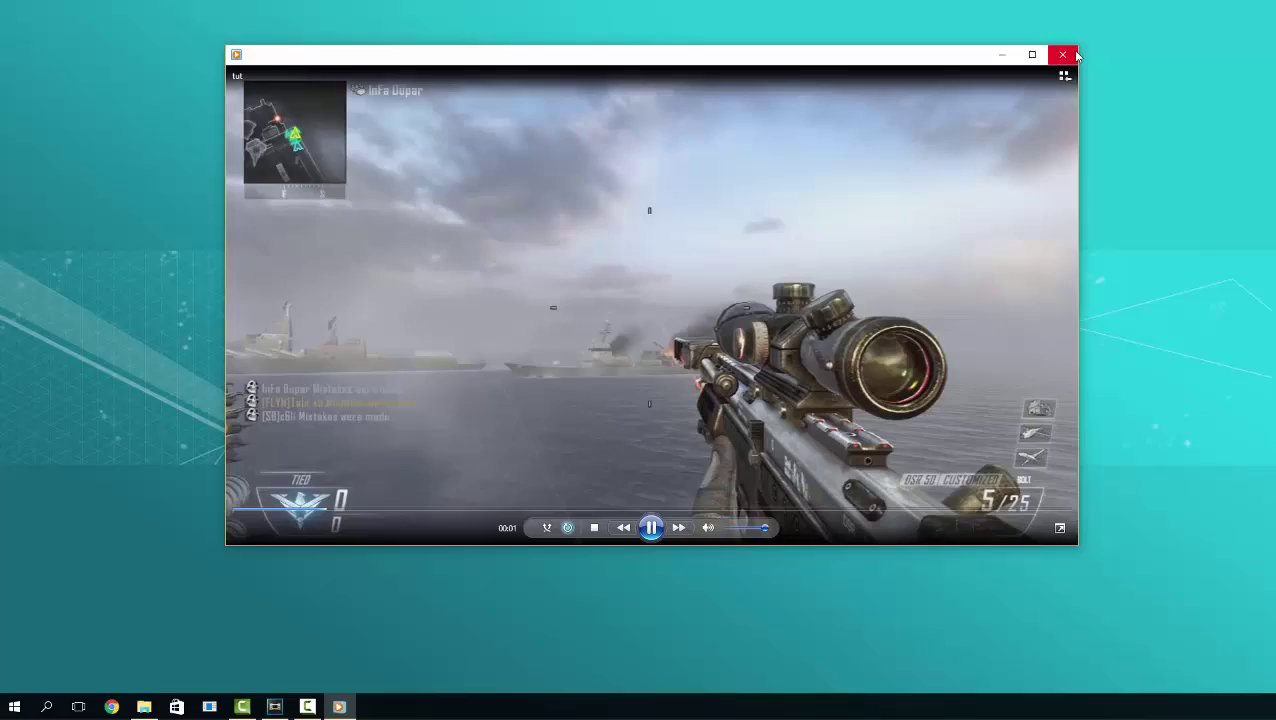
Step: Close Windows Media Player to return to the desktop
{"action": "left_click", "coordinate": [1062, 54]}
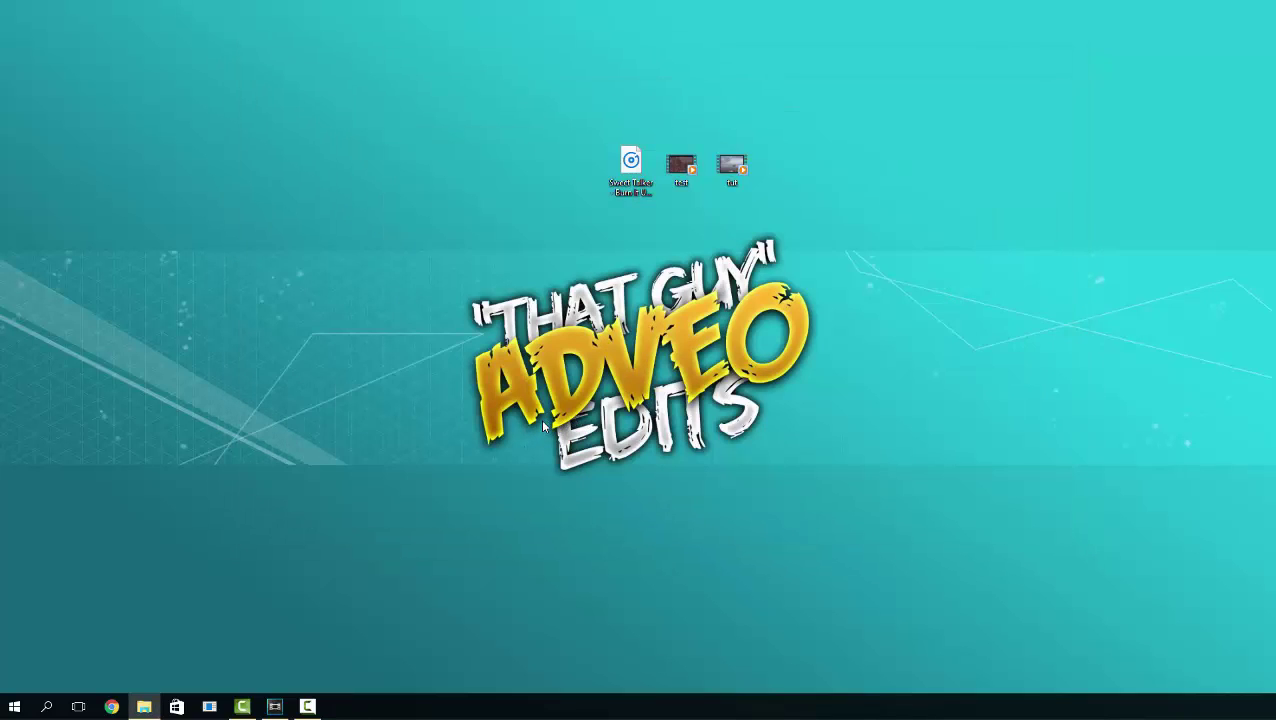